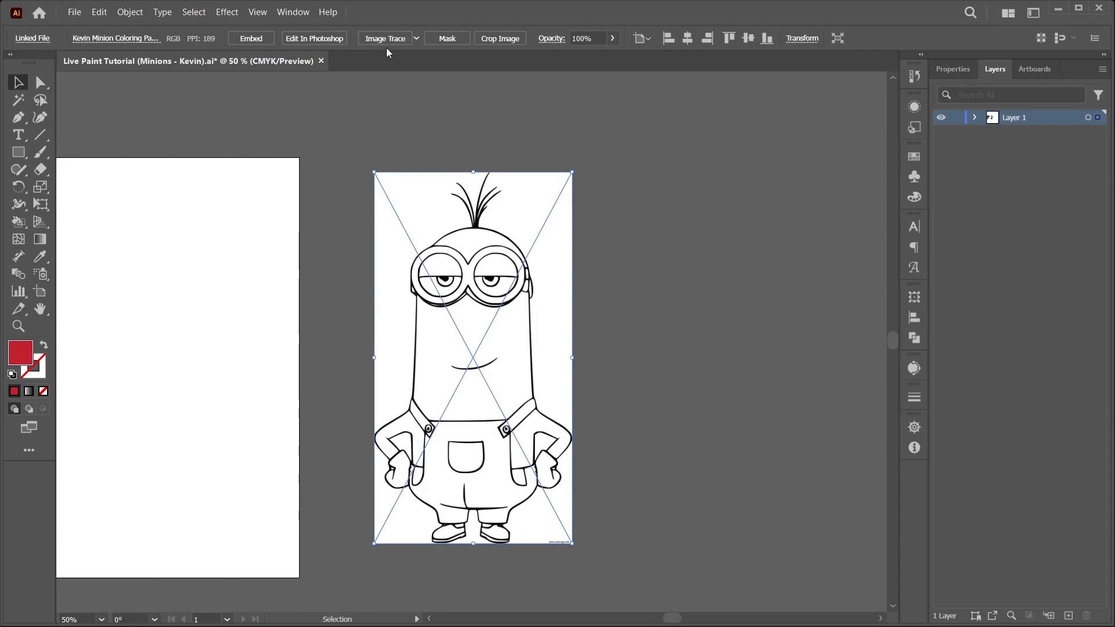
Trace the linked Minion image with the [Default] Image Trace preset in Black and White mode and expand the result.
left_click(293, 12)
left_click(406, 451)
left_click(715, 284)
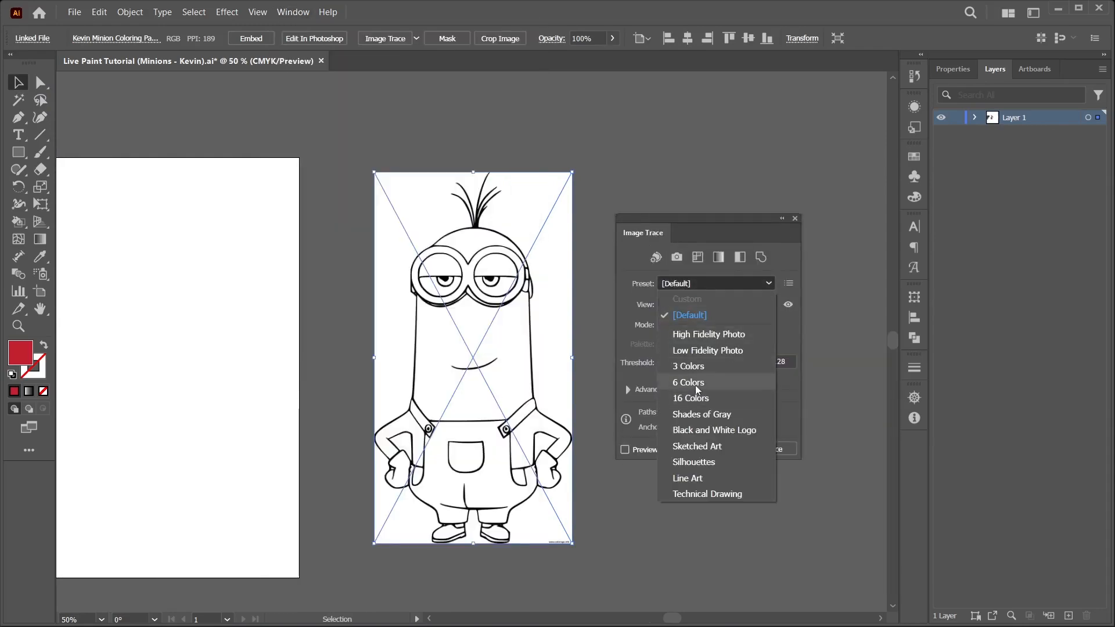
left_click(691, 315)
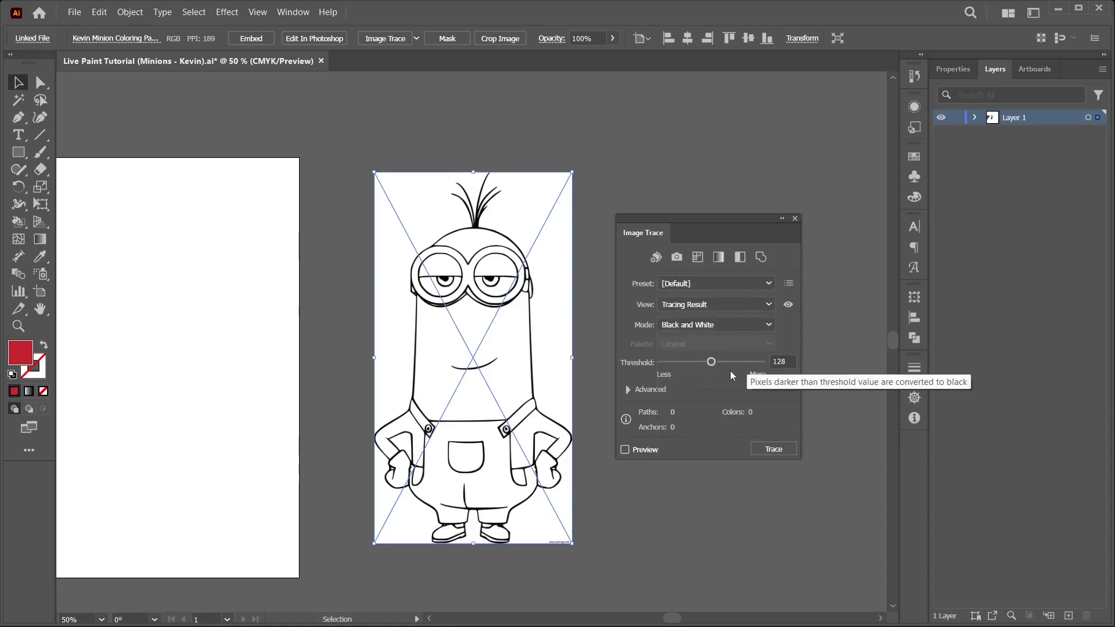
left_click(639, 452)
left_click(389, 39)
left_click(601, 144)
Delete the white background shapes surrounding the traced Minion using the Direct Selection tool.
left_click(41, 84)
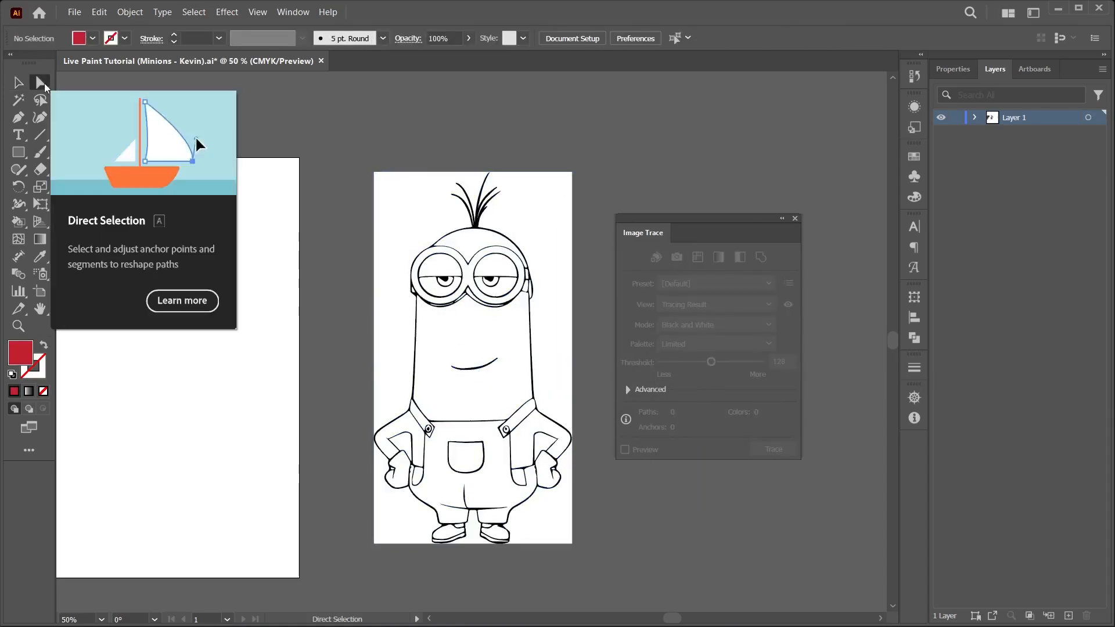
left_click(476, 239)
left_click(473, 337)
left_click(468, 279)
left_click(595, 291)
left_click_drag(696, 219, 734, 202)
left_click_drag(425, 222, 508, 180)
key("Delete")
left_click_drag(403, 523, 368, 608)
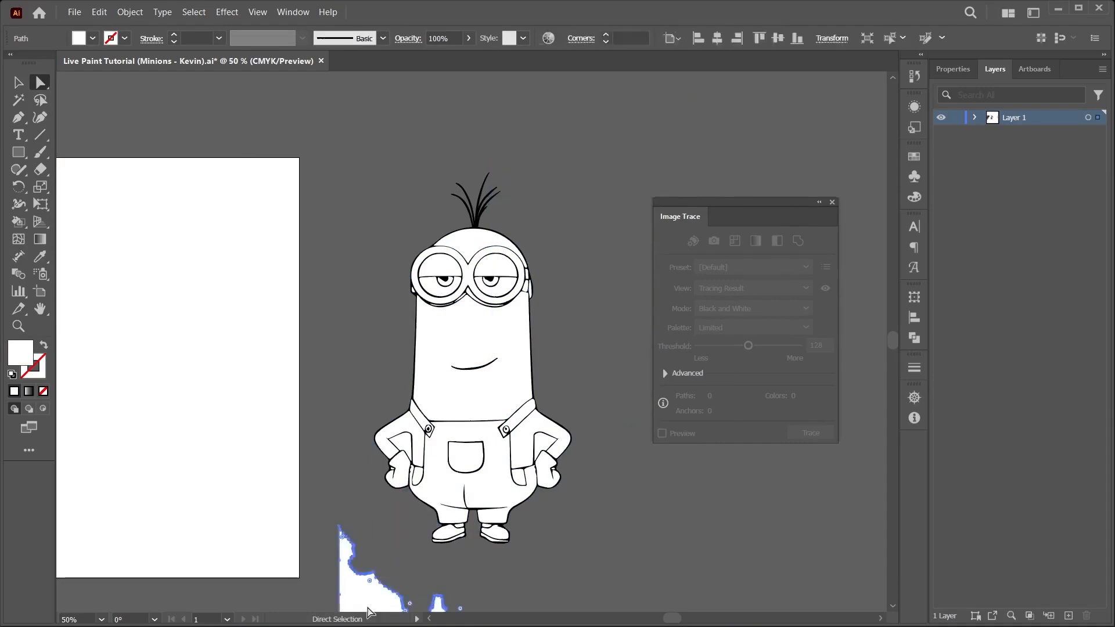
key("Delete")
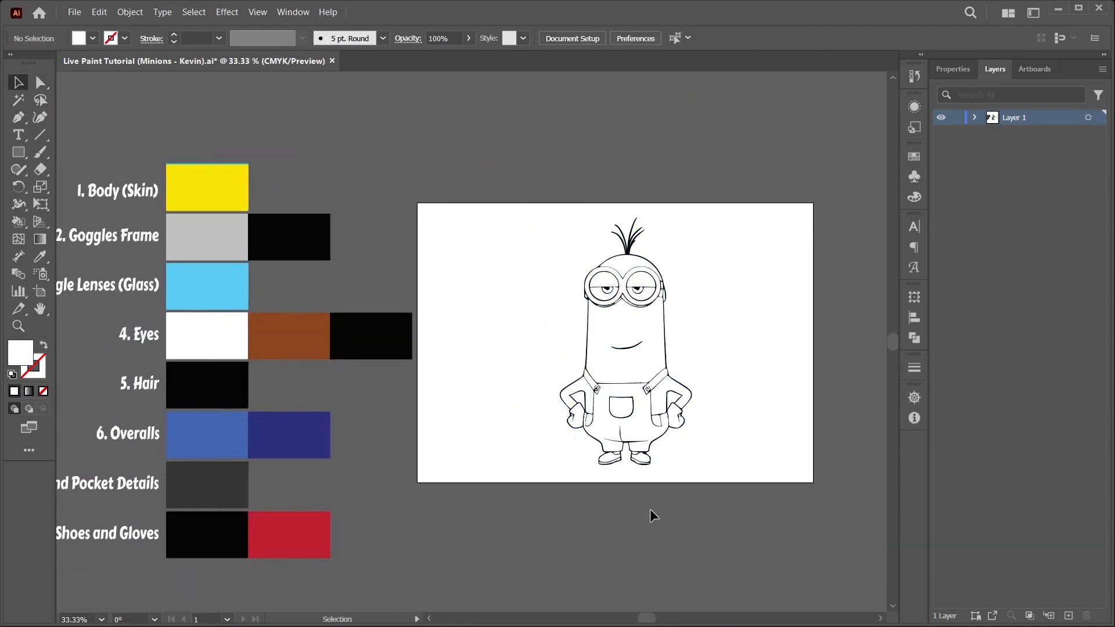
Convert the traced Minion artwork into a Live Paint group with the Live Paint Bucket.
left_click(18, 222)
key("k")
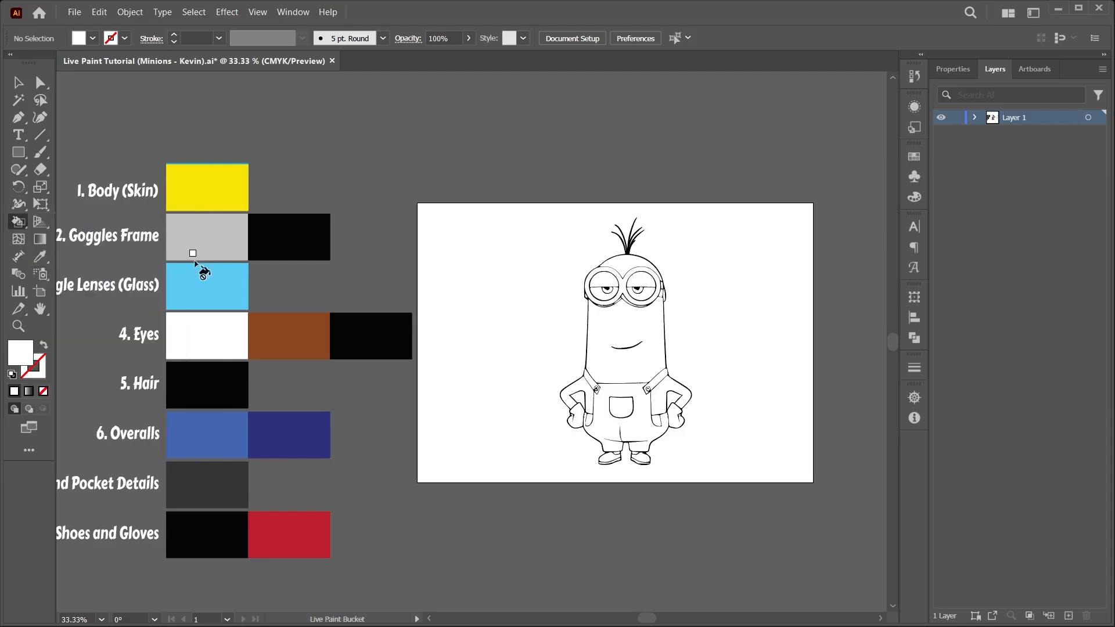
key("v")
left_click(587, 349)
key("k")
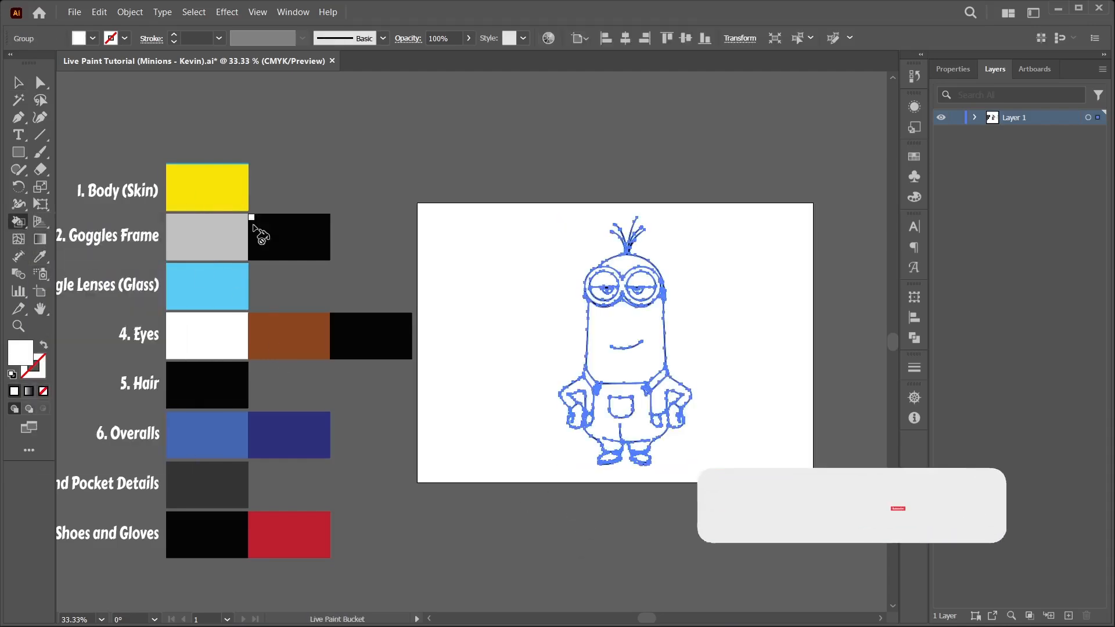
left_click(650, 350)
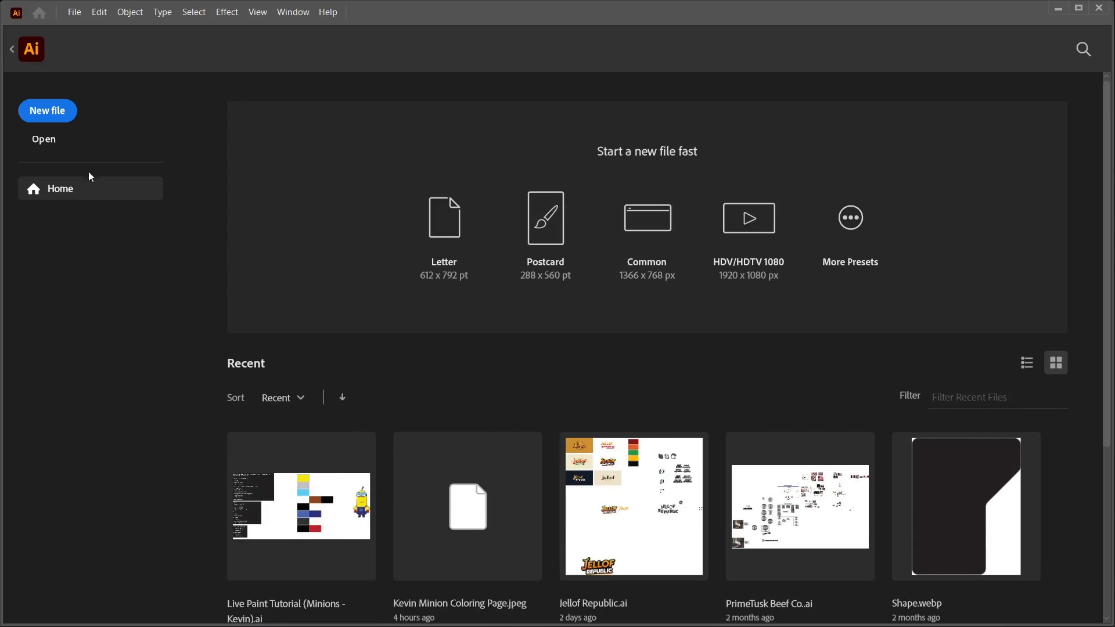
left_click(52, 114)
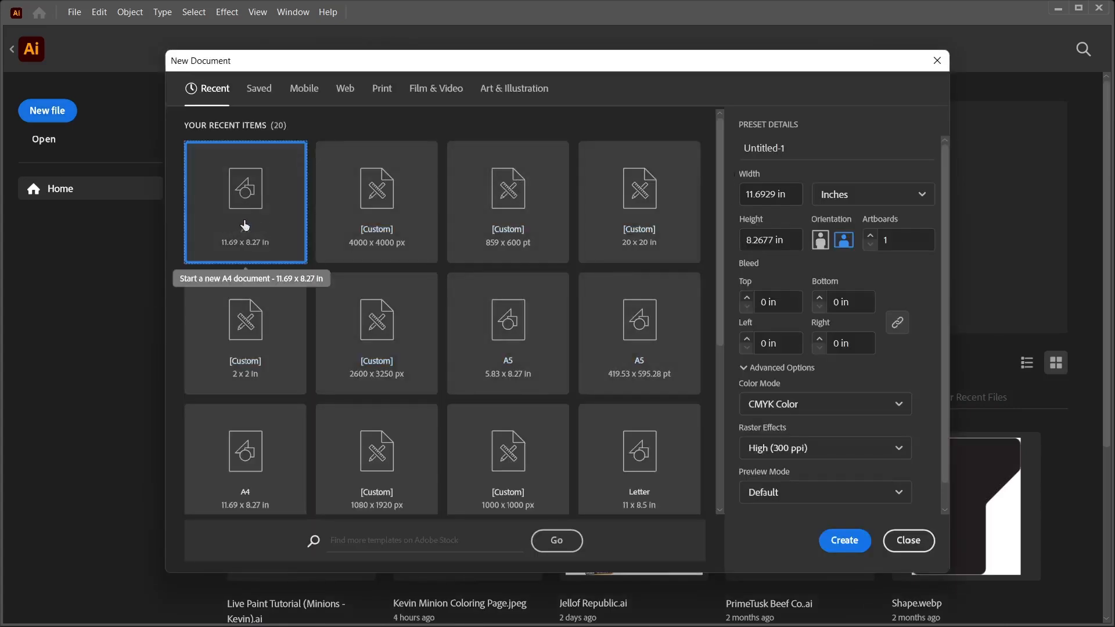
left_click(385, 91)
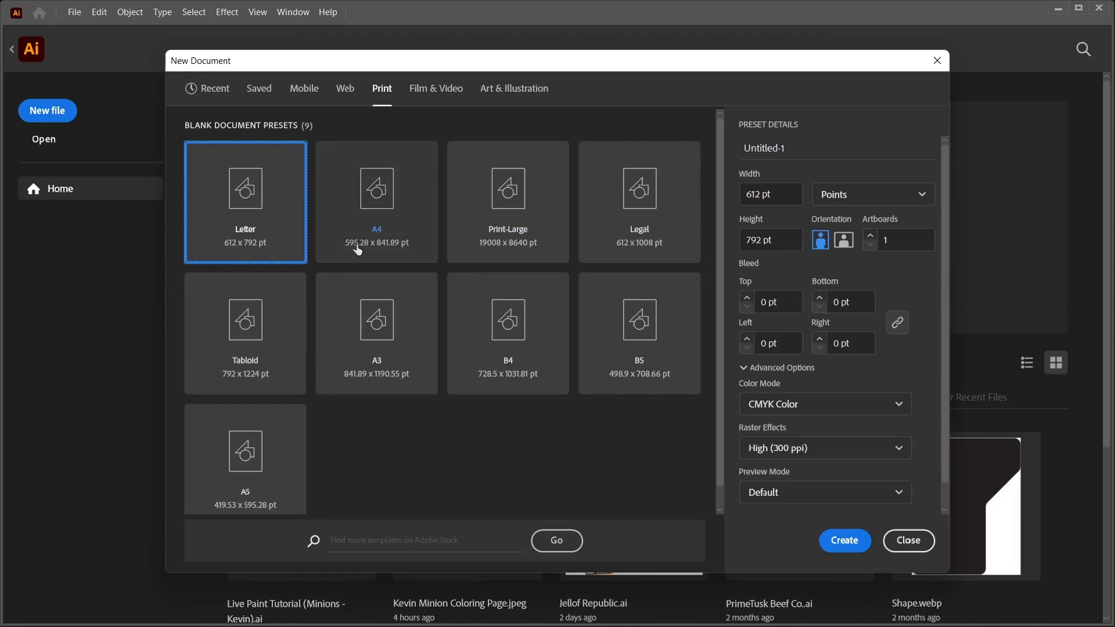
left_click(212, 89)
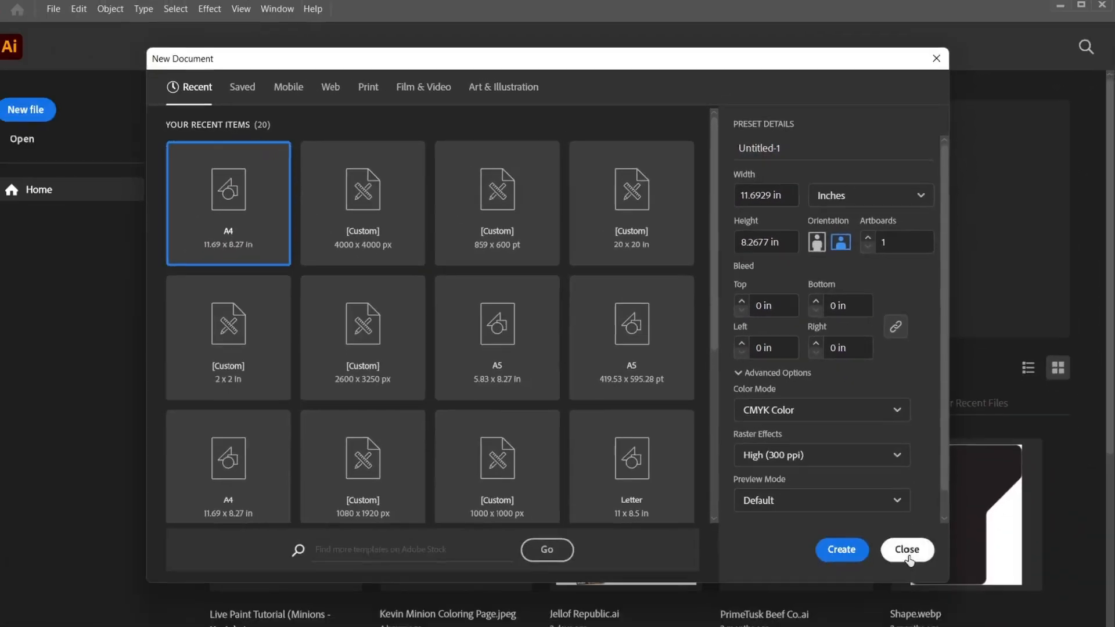
left_click(908, 552)
key("Escape")
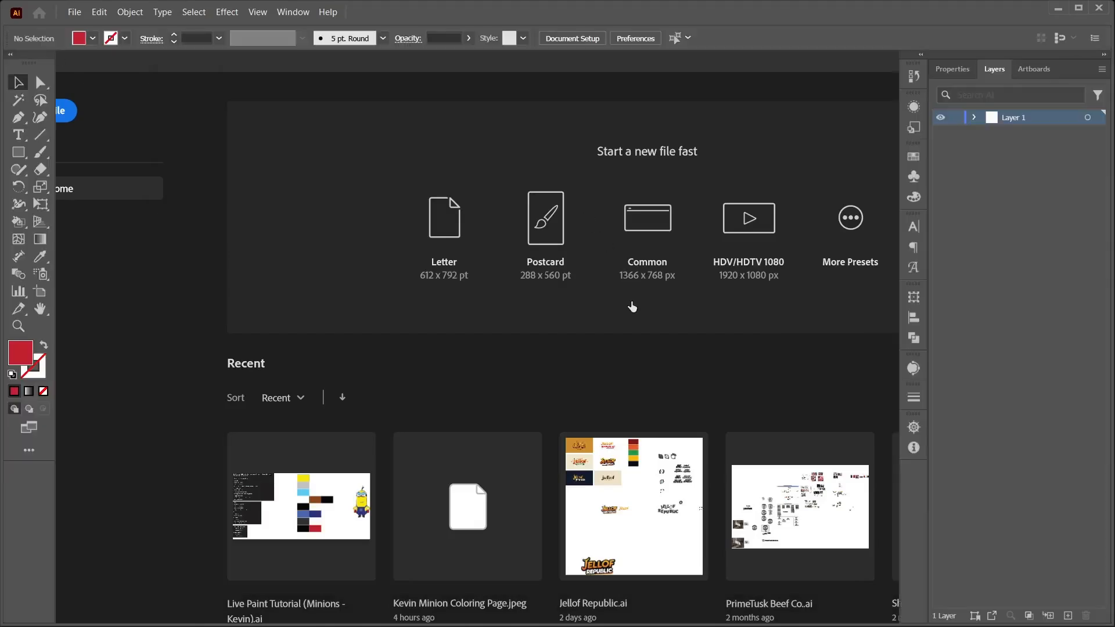
Place the Kevin Minion Coloring Page image from the Desktop folder in File Explorer onto the artboard.
left_click_drag(310, 321, 418, 340)
scroll(290, 366, "up", 1)
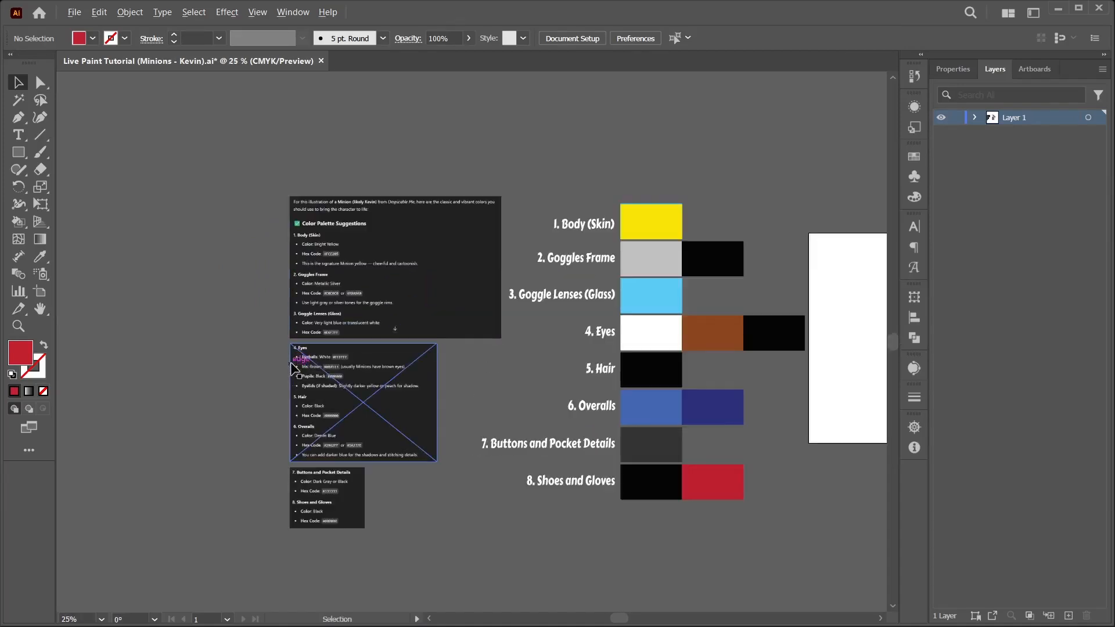
scroll(361, 344, "down", 1)
left_click_drag(598, 287, 450, 281)
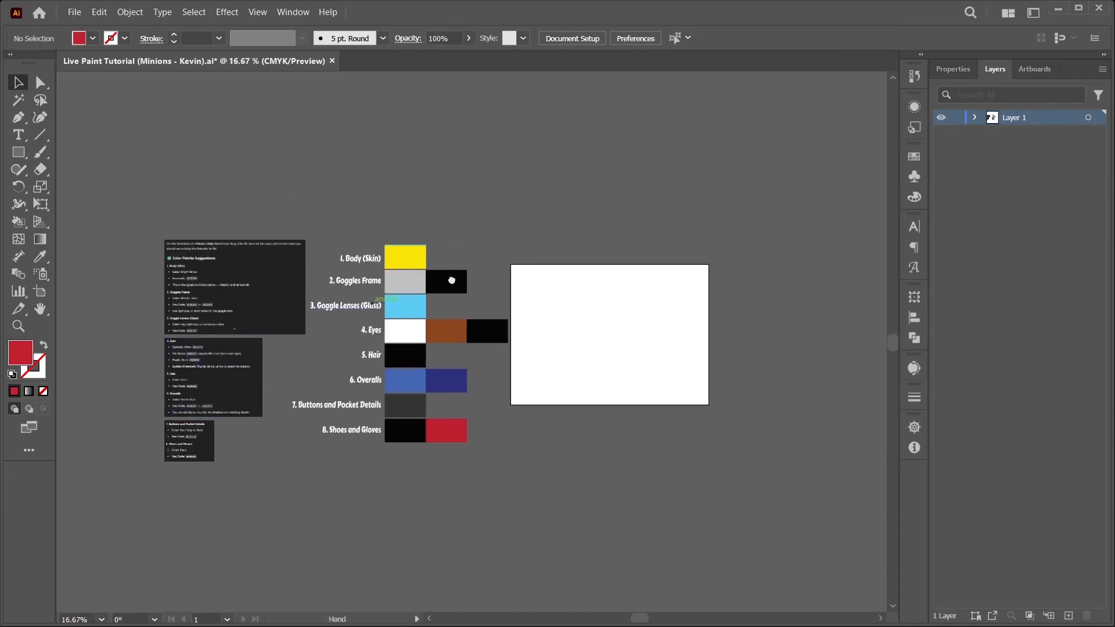
left_click(490, 610)
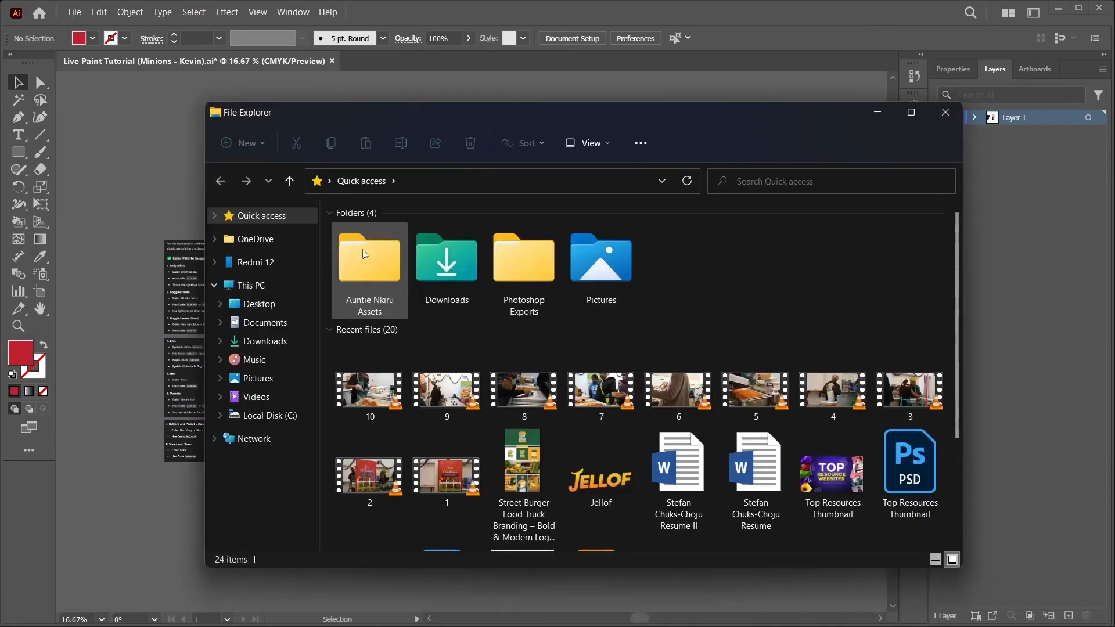
left_click(290, 322)
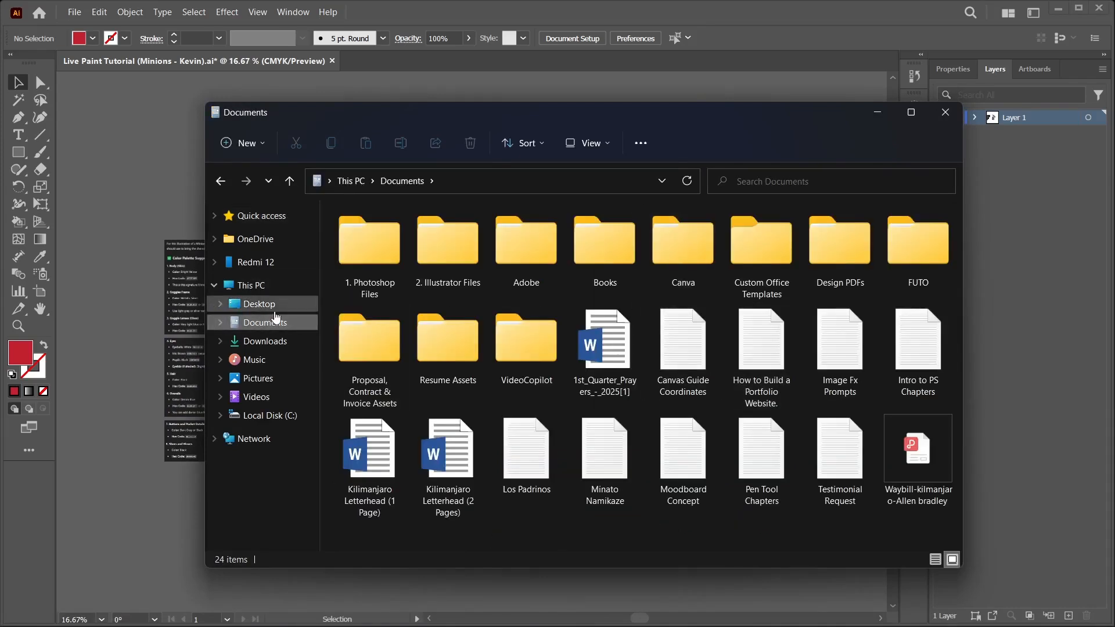
left_click(238, 309)
left_click(818, 241)
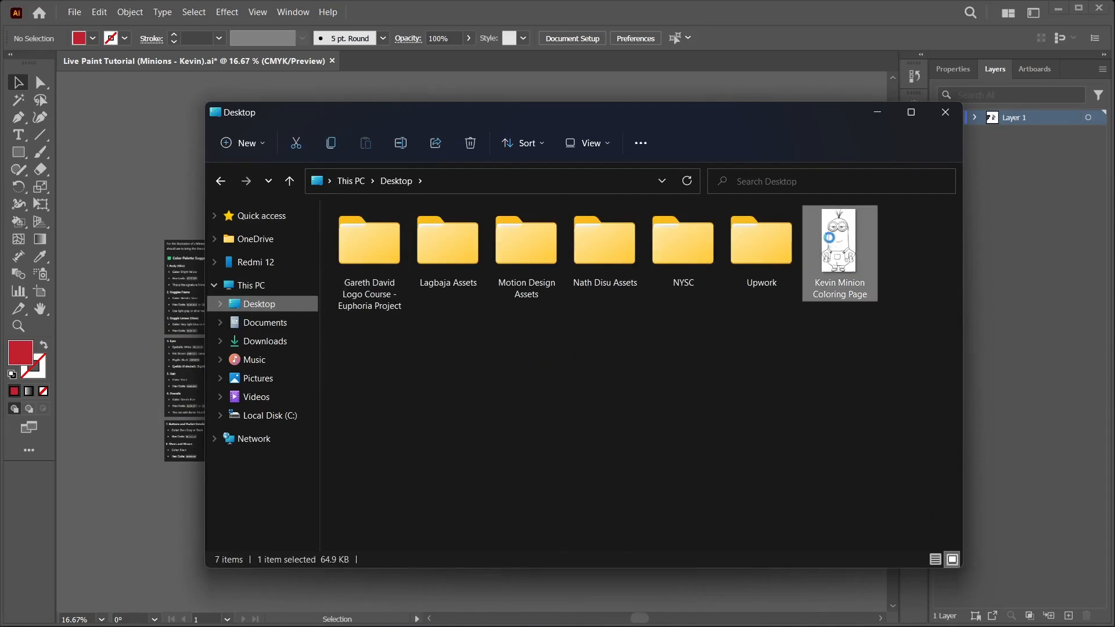
left_click_drag(818, 241, 651, 324)
left_click(881, 114)
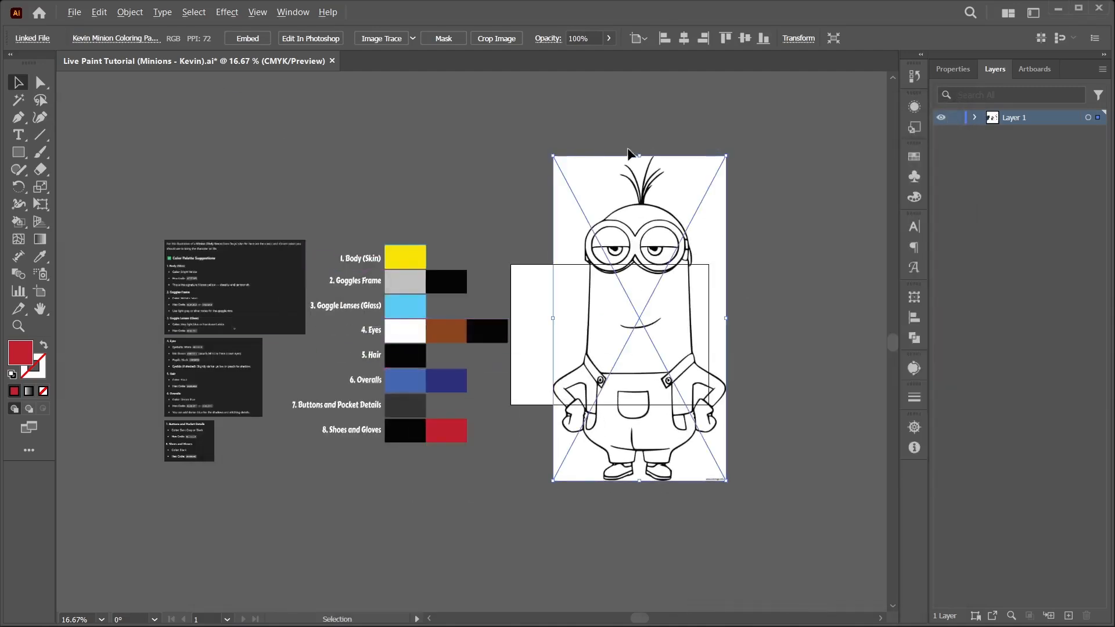
Scale the placed Minion image down proportionally to fit the artboard's height and position it near the artboard's centre.
left_click_drag(640, 156, 639, 256)
left_click_drag(639, 300, 619, 312)
scroll(620, 316, "up", 4)
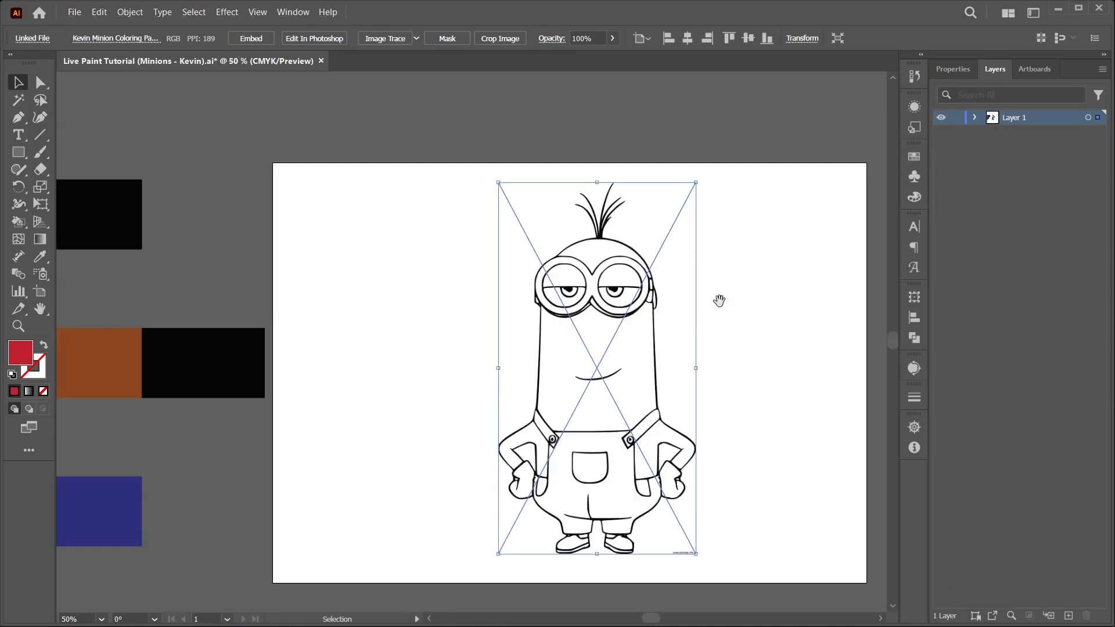
scroll(707, 273, "down", 1)
left_click(705, 266)
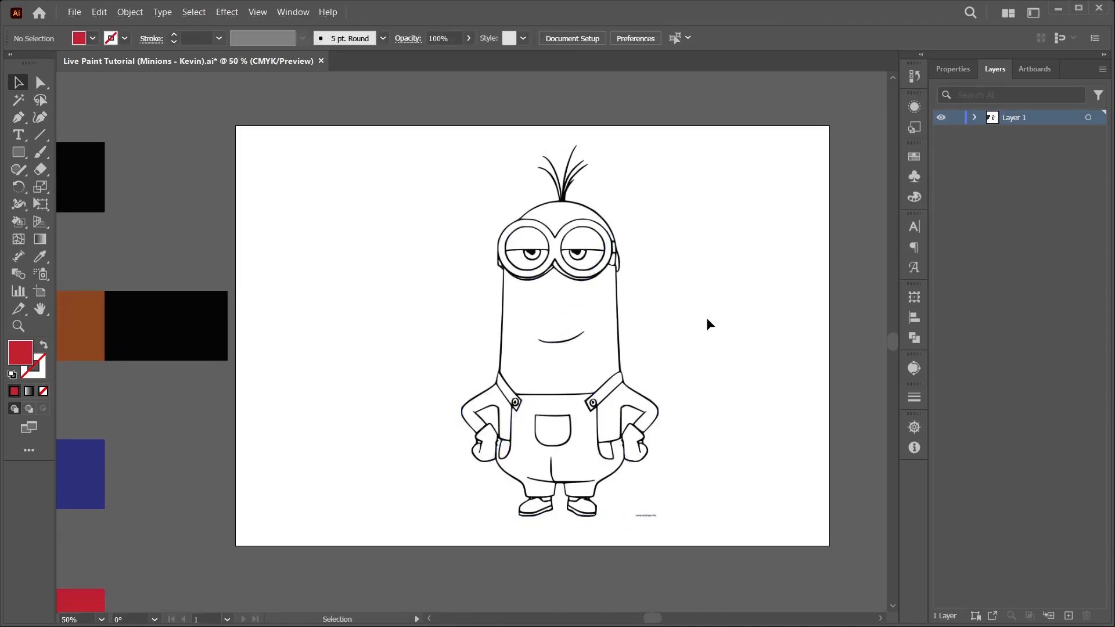
Examine the color palette suggestions with their hex codes and the labelled swatches for each part of the Minion.
scroll(591, 296, "down", 3)
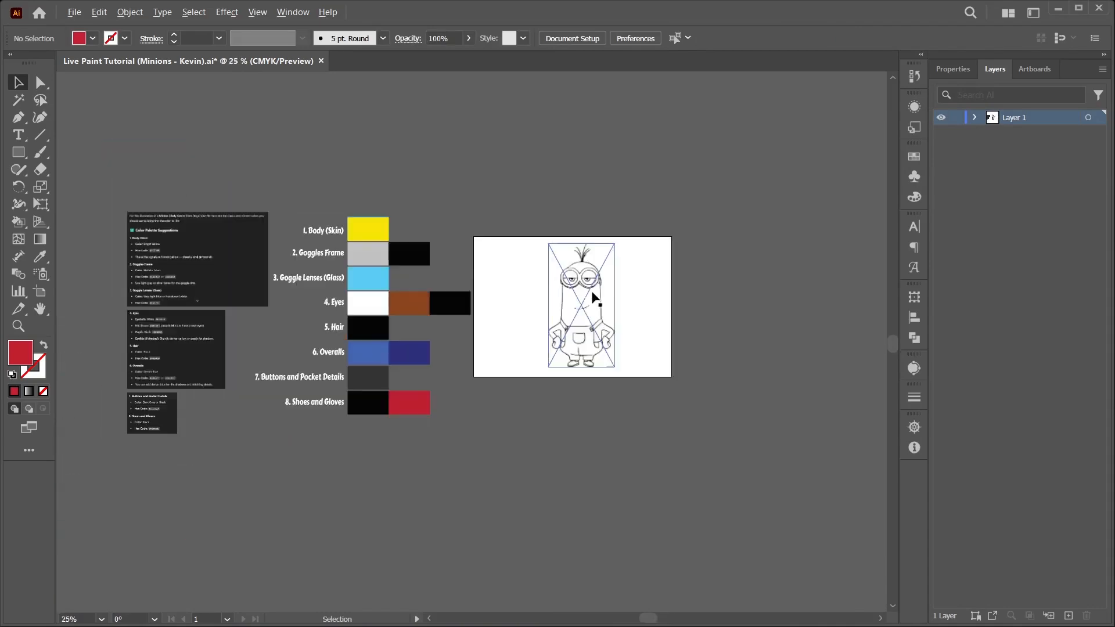
left_click_drag(308, 322, 688, 337)
scroll(577, 326, "up", 3)
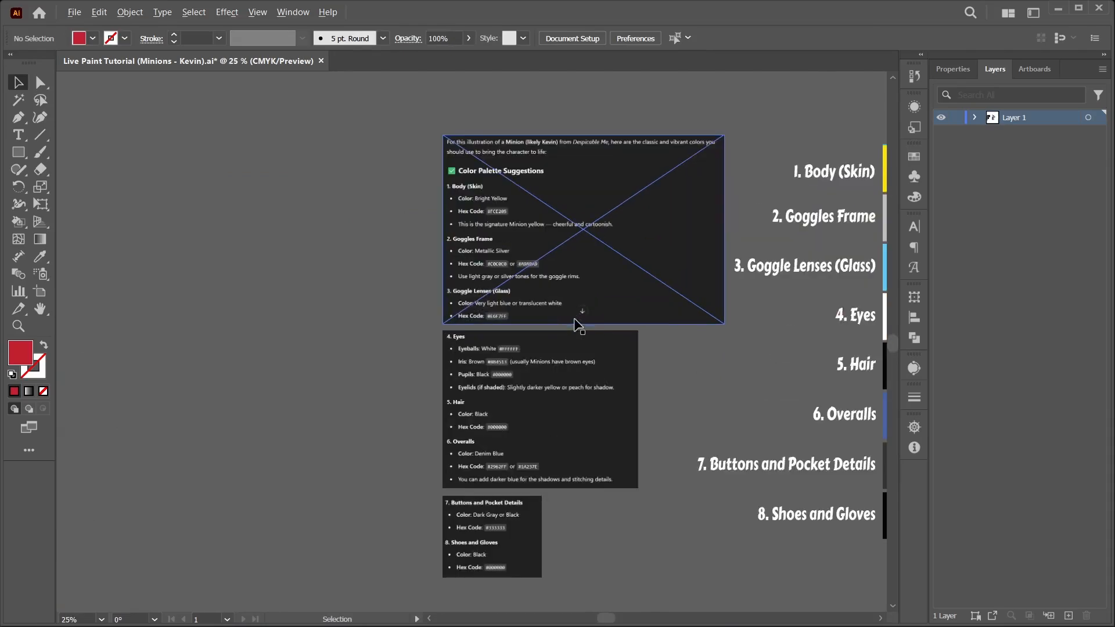
left_click_drag(653, 181, 572, 277)
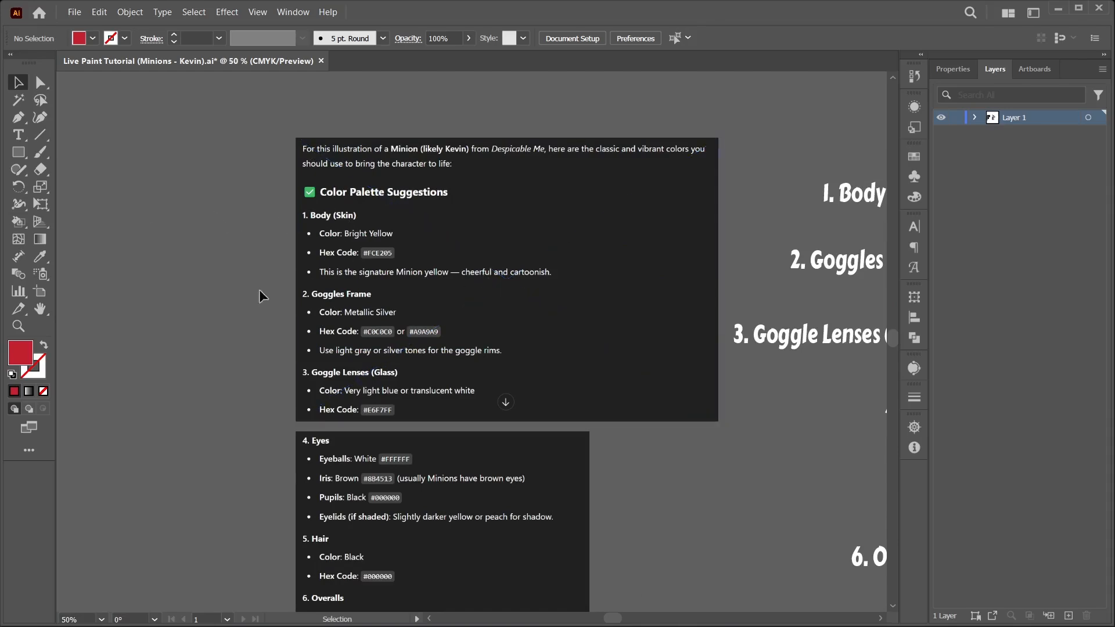
scroll(213, 273, "down", 5)
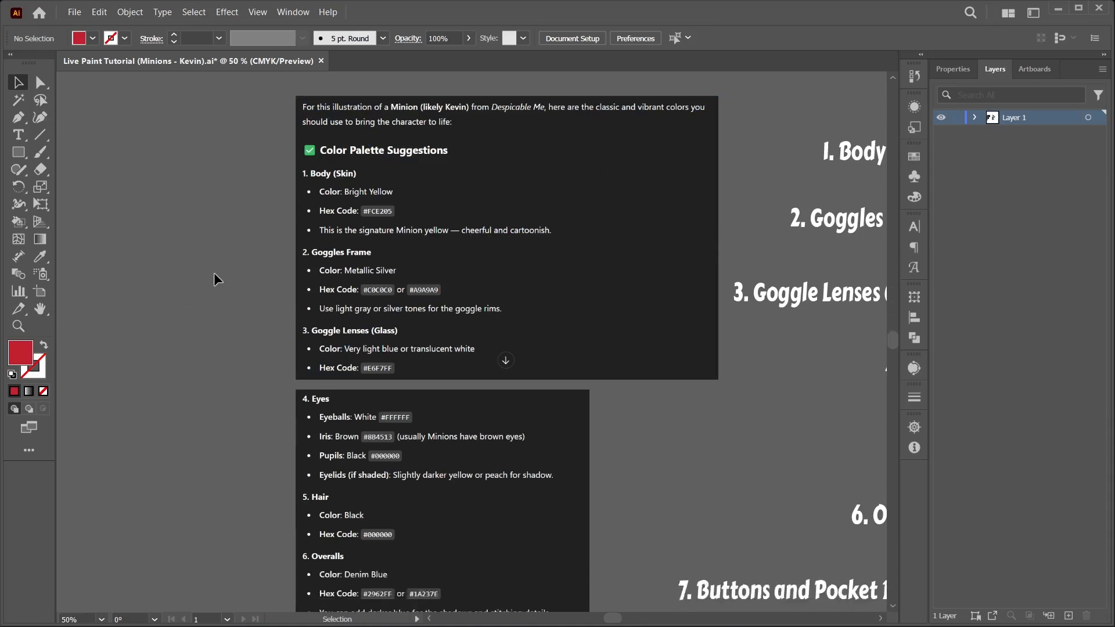
scroll(214, 274, "down", 1)
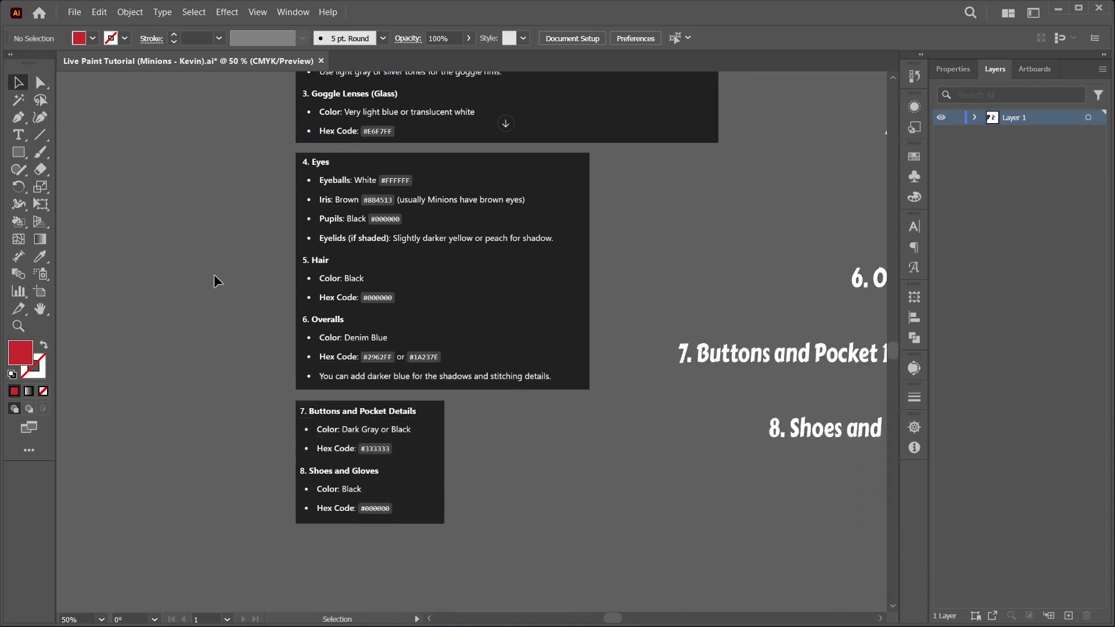
scroll(215, 273, "up", 3)
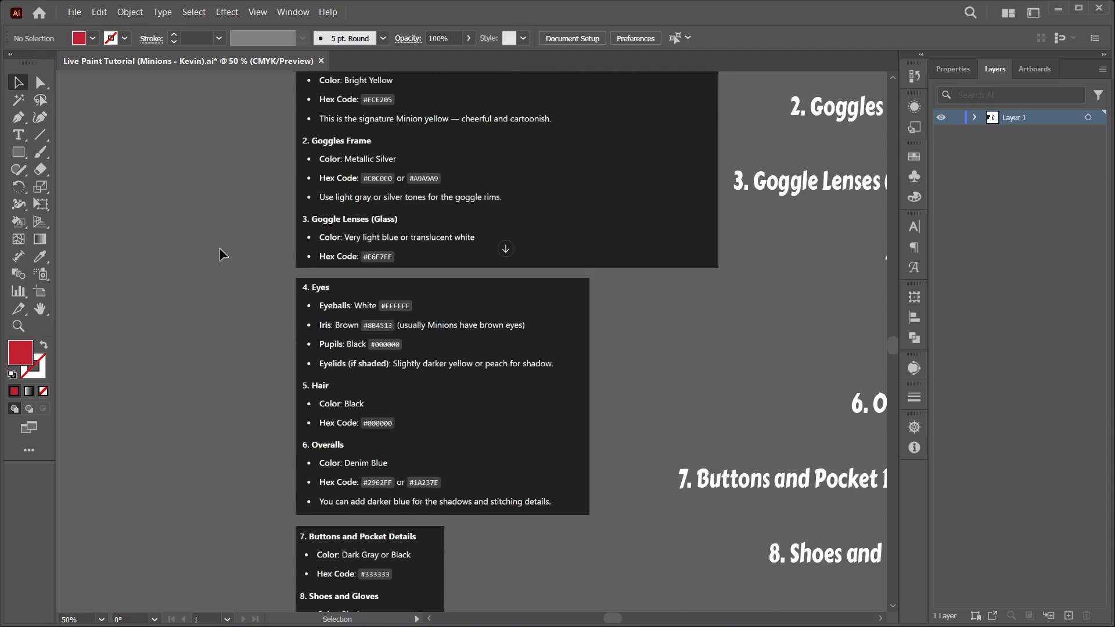
scroll(218, 247, "down", 1)
left_click_drag(542, 212, 187, 260)
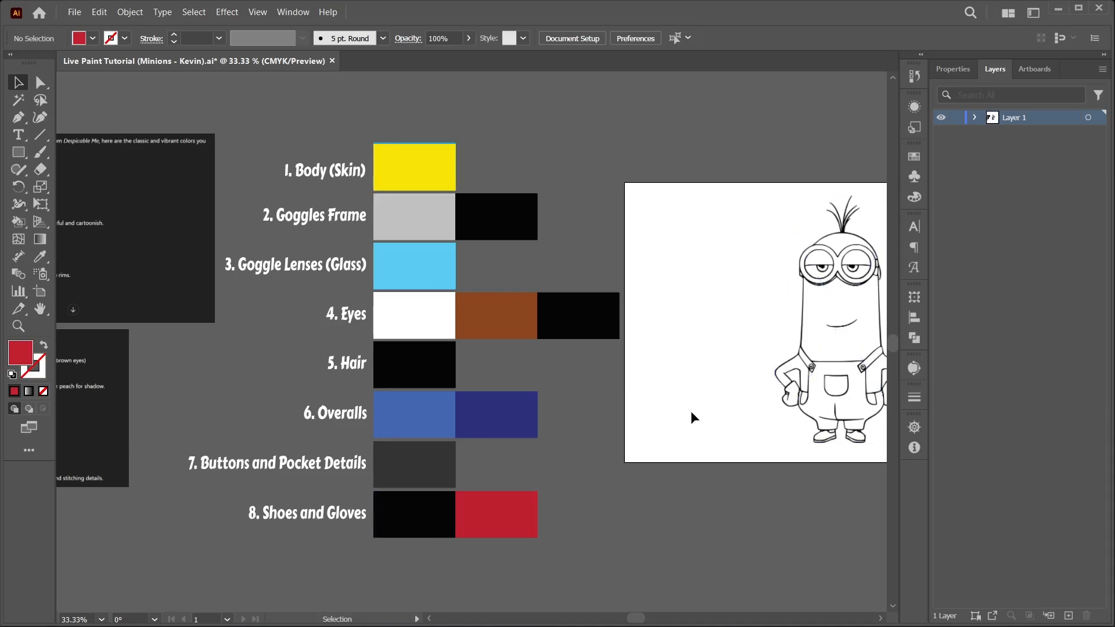
left_click_drag(707, 256, 348, 271)
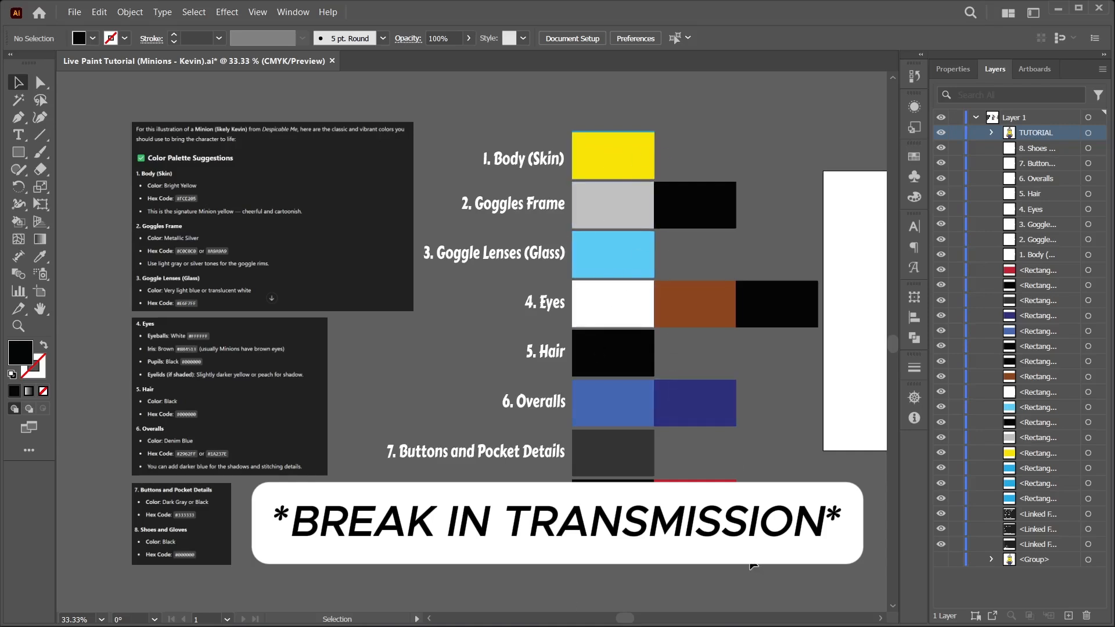
scroll(750, 563, "down", 2)
left_click_drag(775, 545, 624, 453)
scroll(526, 500, "up", 1)
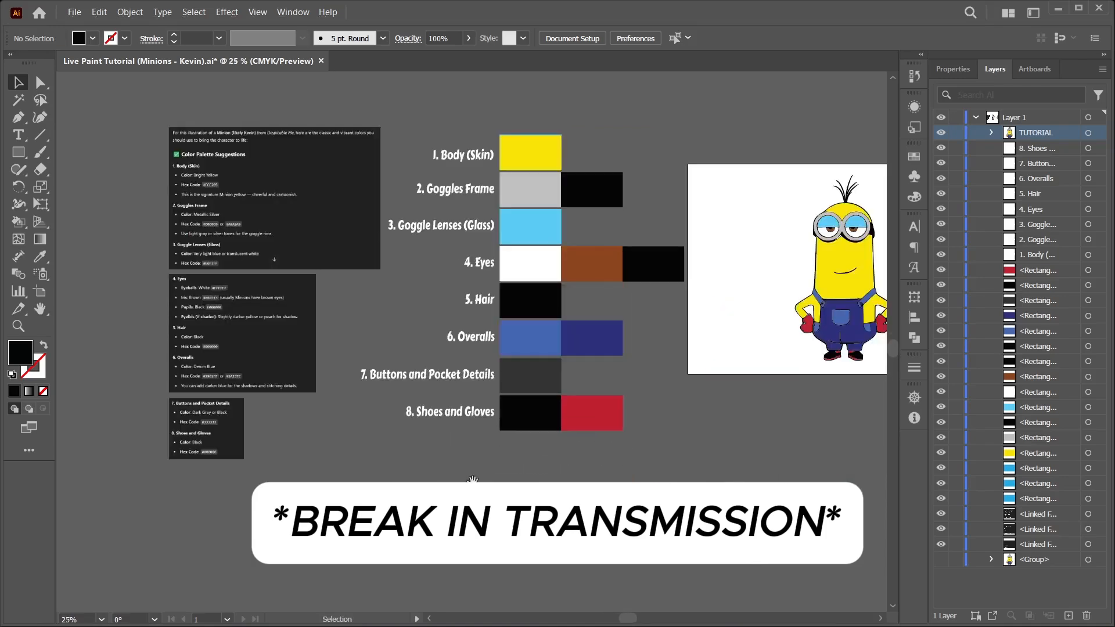
left_click_drag(473, 480, 558, 594)
scroll(513, 515, "up", 1)
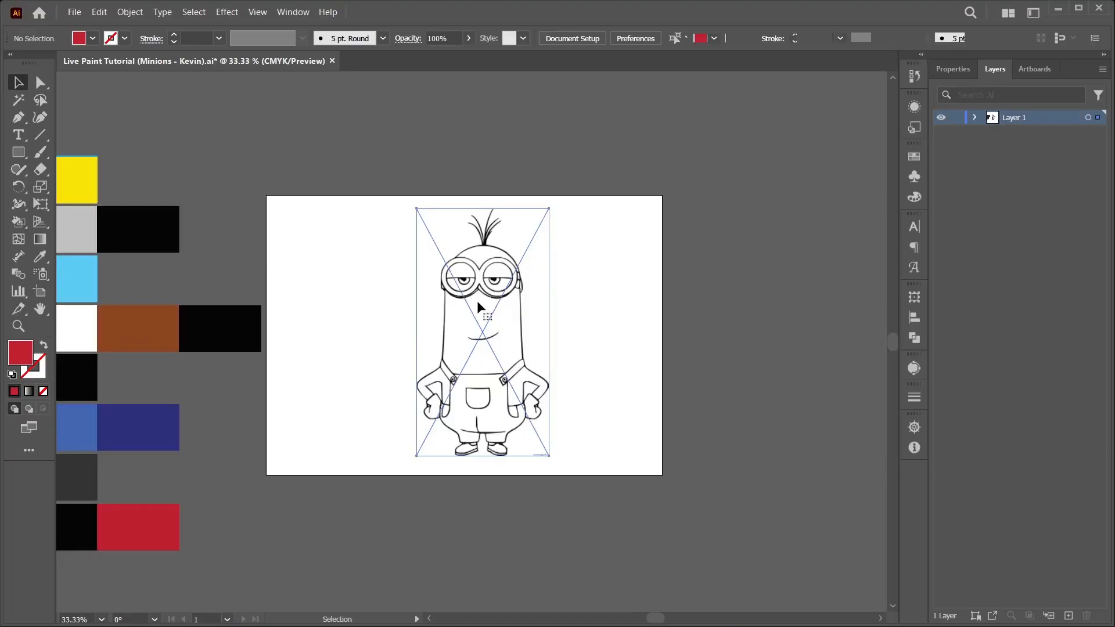
Move the Minion image off the artboard onto the empty canvas to its right and deselect it.
left_click_drag(482, 334, 765, 329)
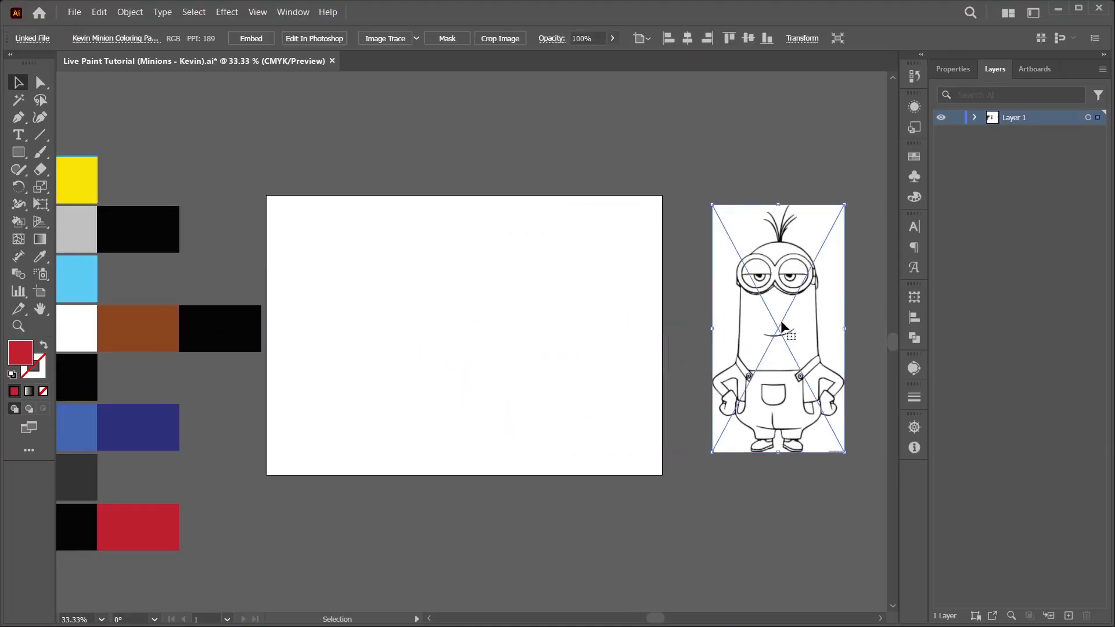
left_click(719, 146)
left_click(753, 295)
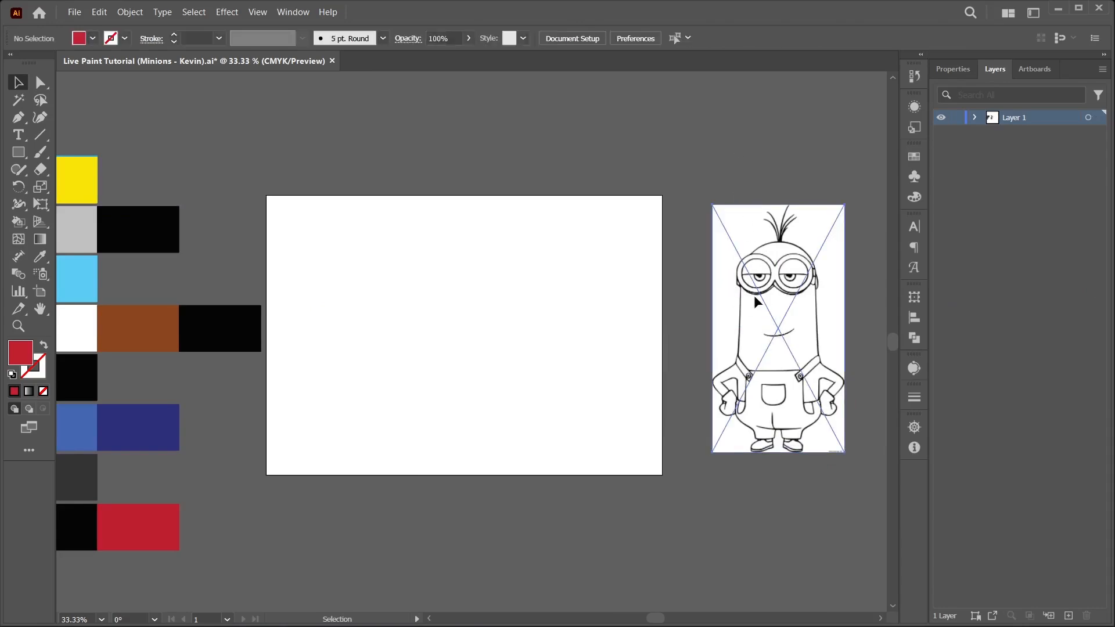
left_click(740, 145)
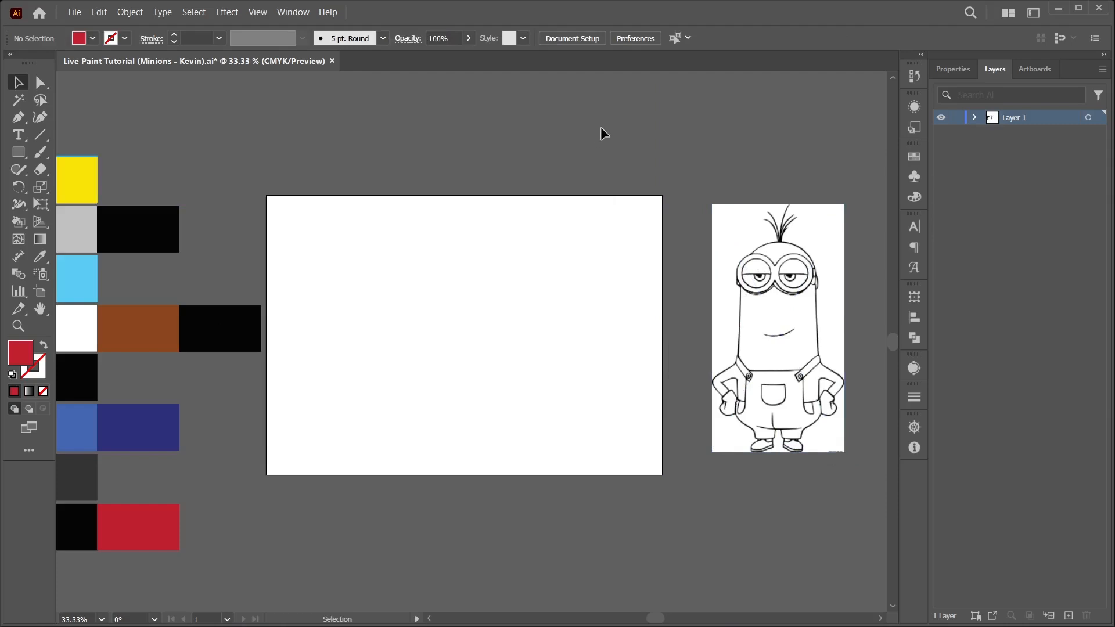
left_click(756, 284)
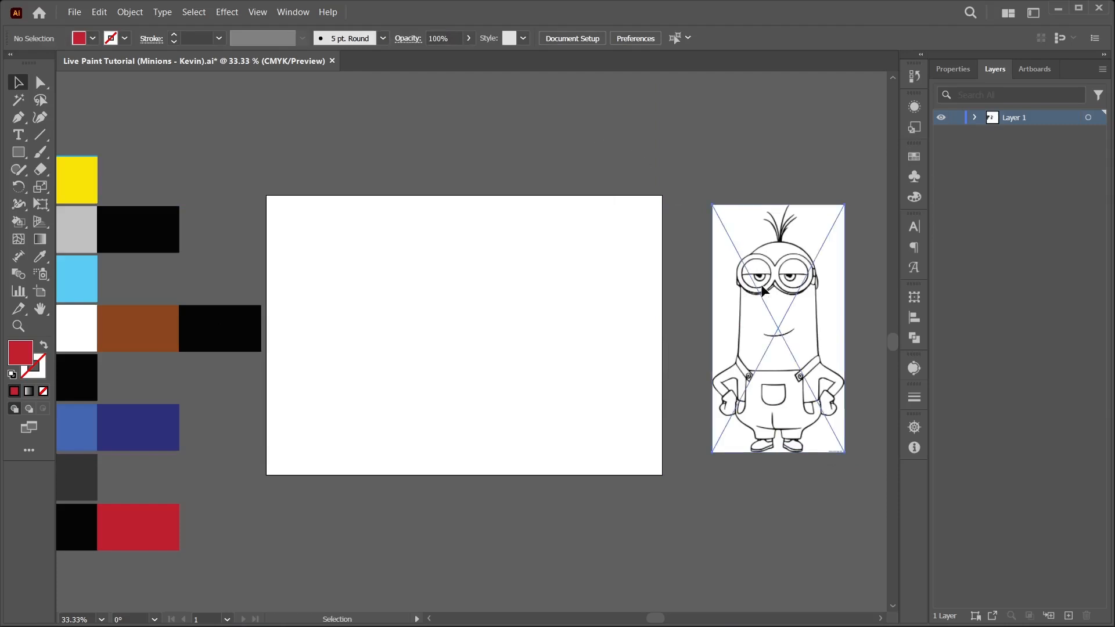
left_click(711, 143)
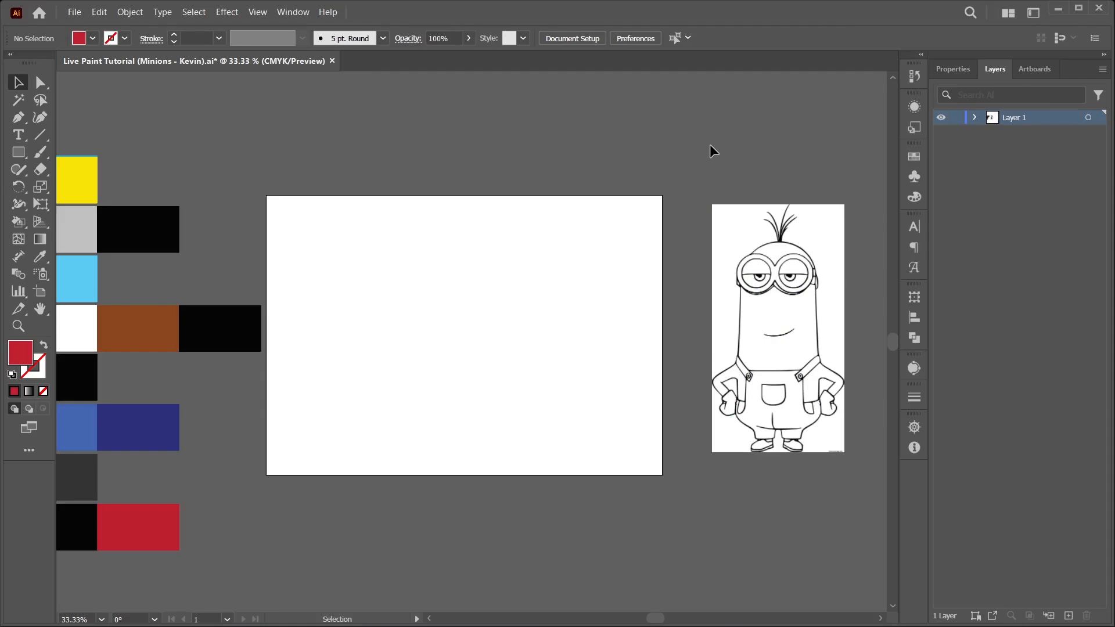
left_click(756, 216)
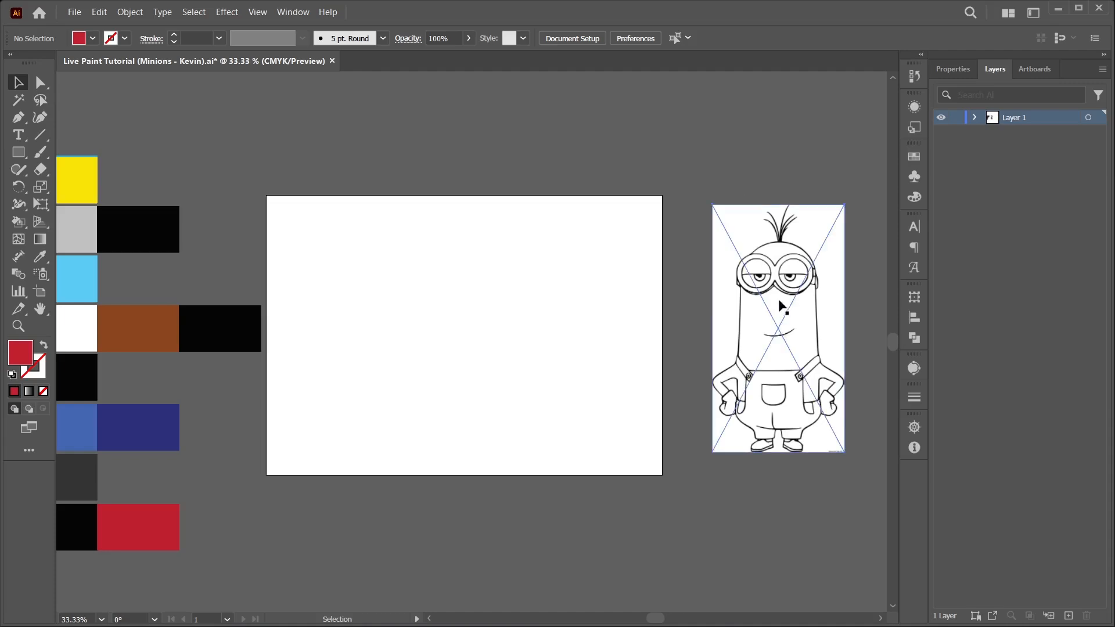
left_click(692, 120)
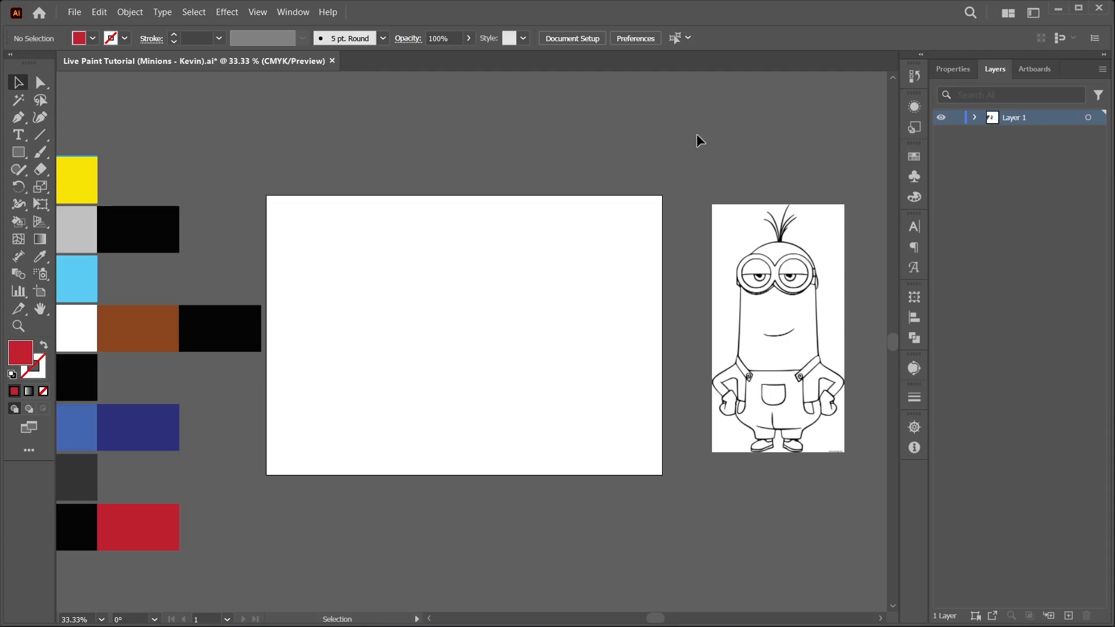
Select the placed Minion image and open the Image Trace settings beside it.
left_click_drag(791, 263, 496, 272)
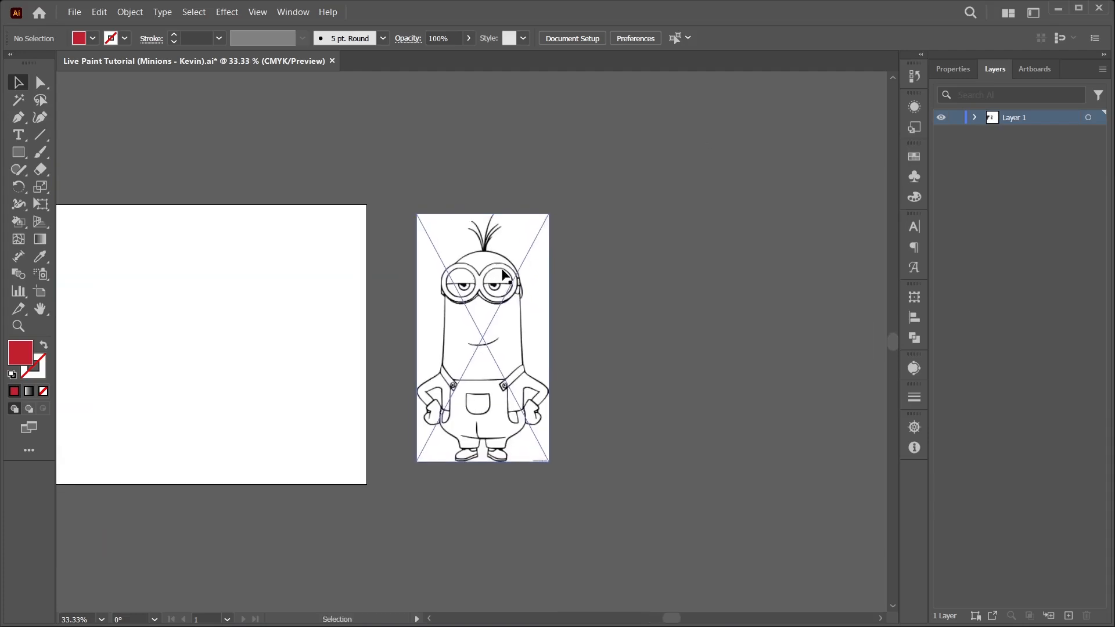
scroll(496, 272, "up", 1)
left_click(483, 271)
scroll(484, 270, "down", 1)
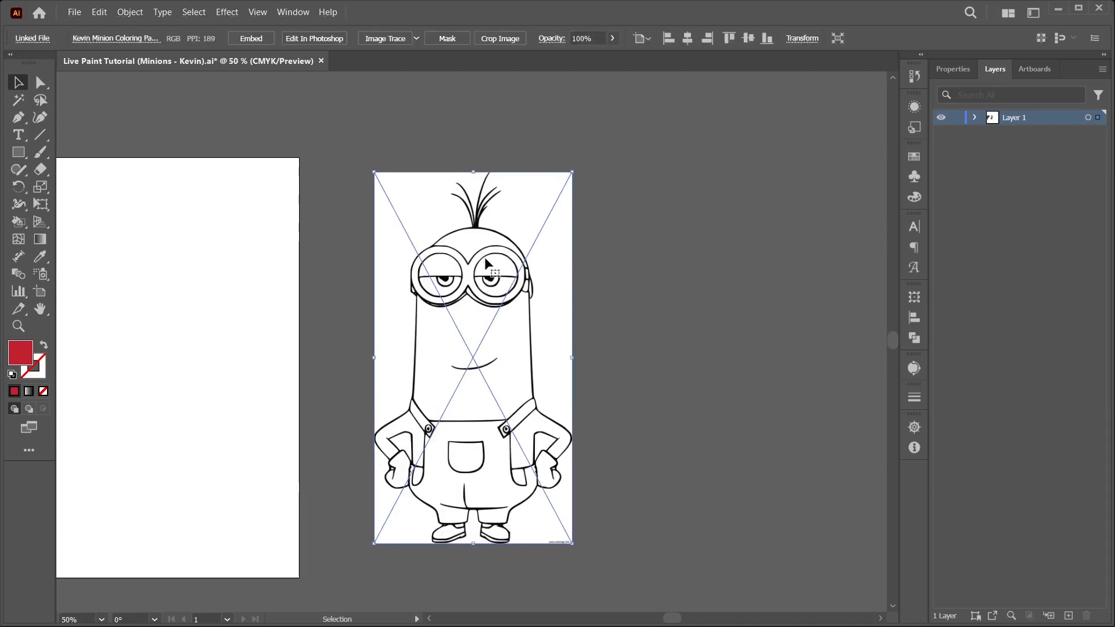
double_click(463, 270)
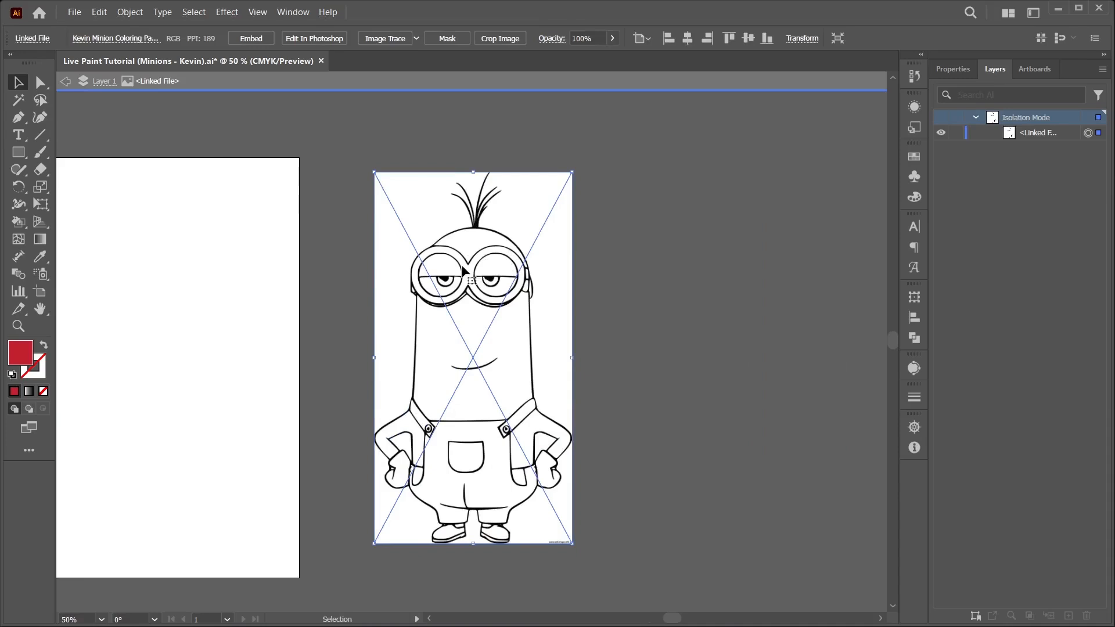
double_click(644, 259)
left_click(523, 305)
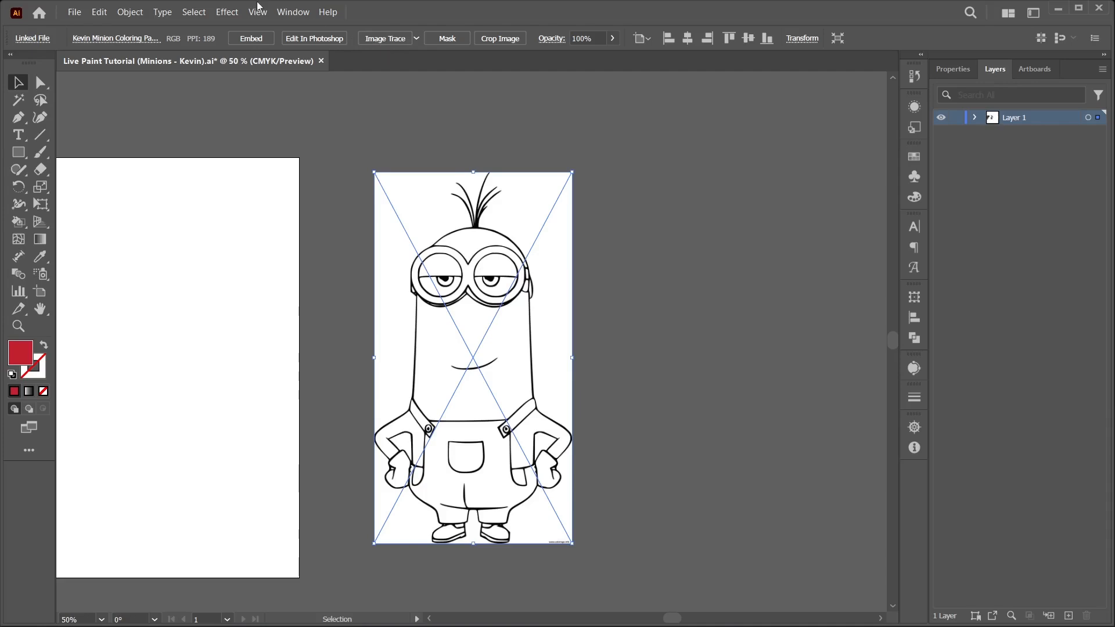
left_click(291, 13)
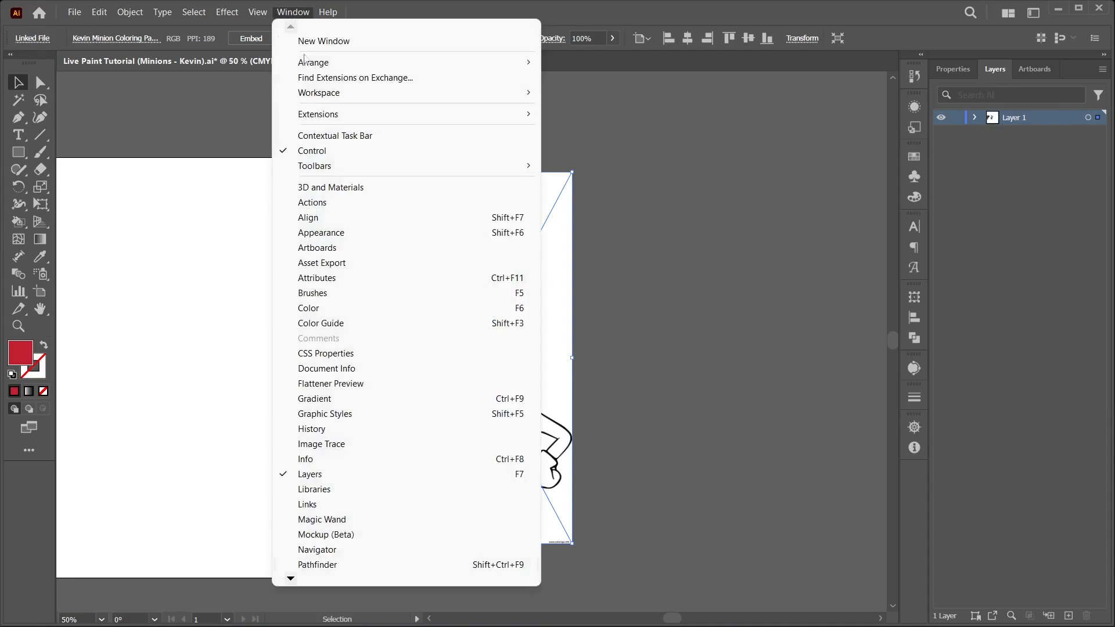
left_click(319, 446)
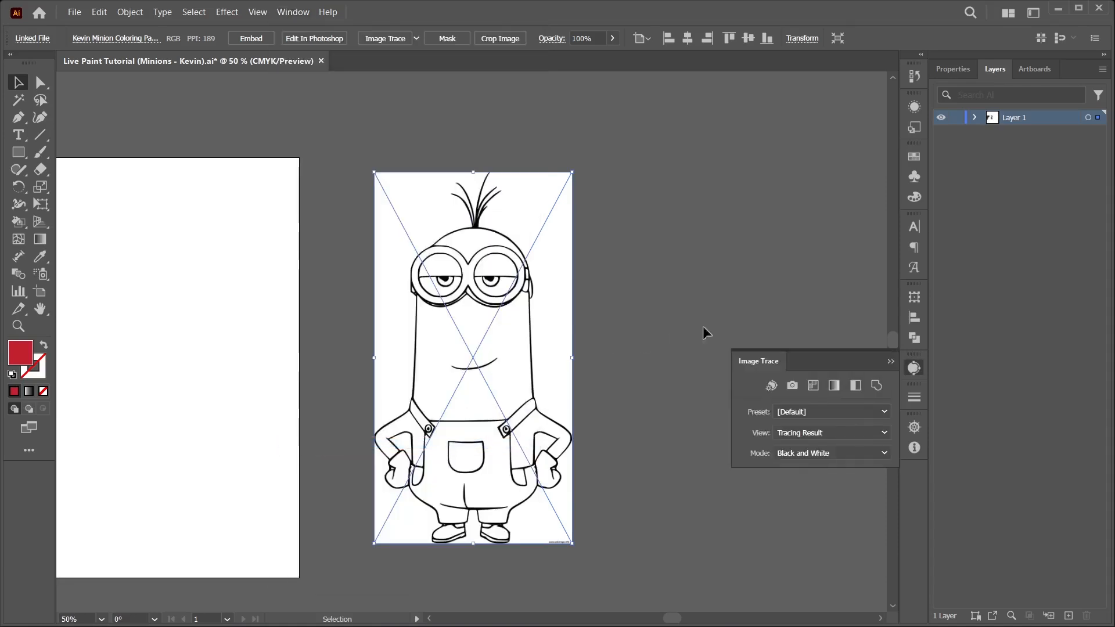
left_click_drag(746, 357, 650, 233)
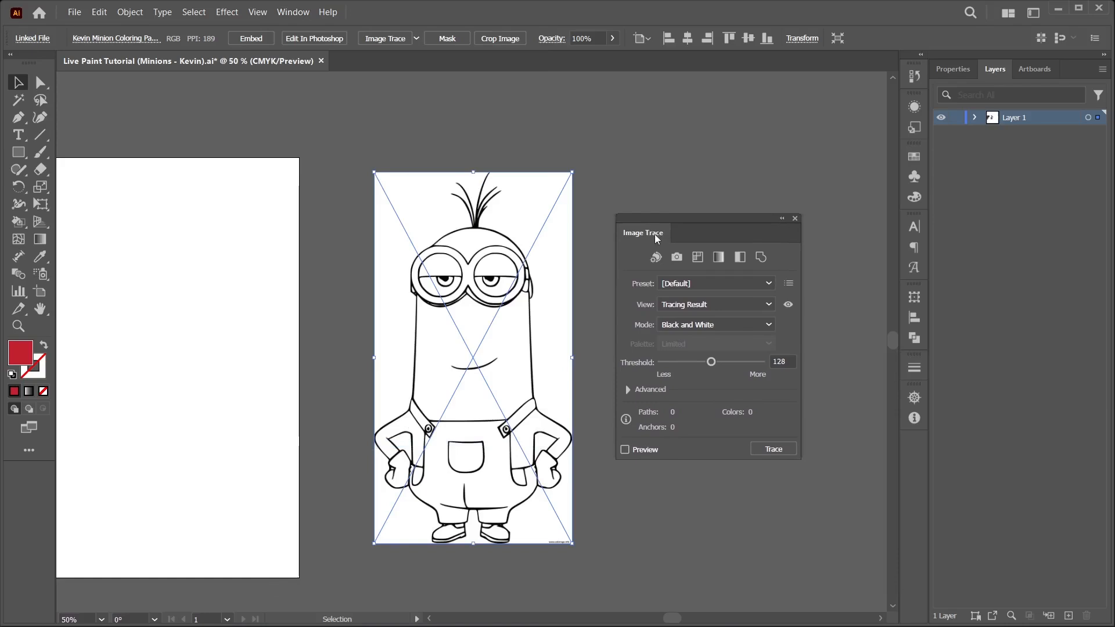
Trace the Minion image with the [Default] preset in Black and White mode, expand the result into paths and deselect it.
left_click(707, 284)
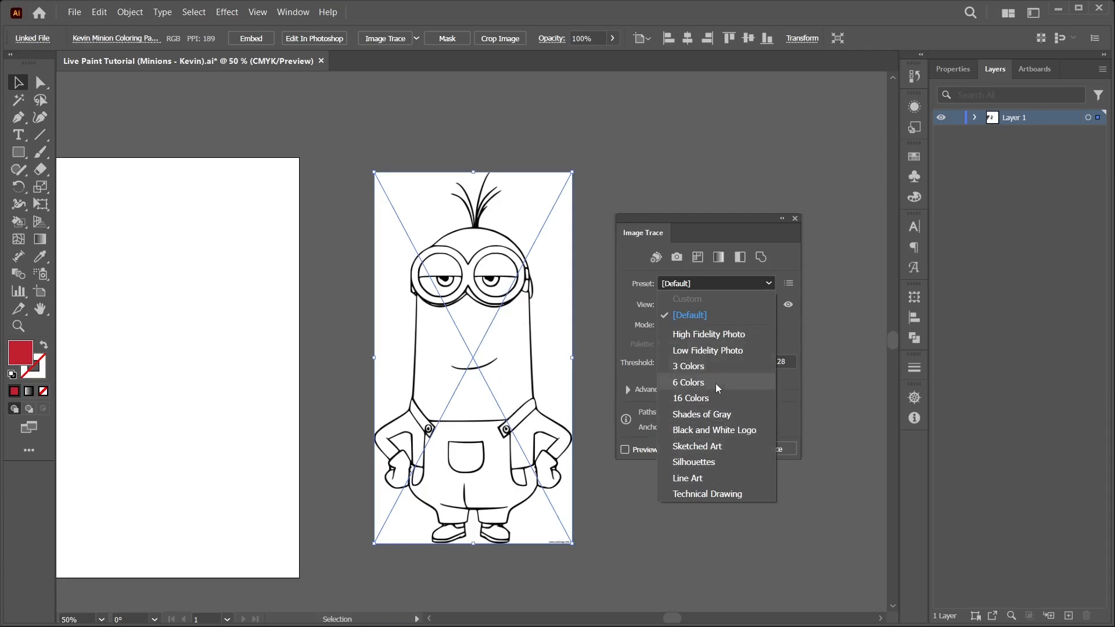
left_click(690, 315)
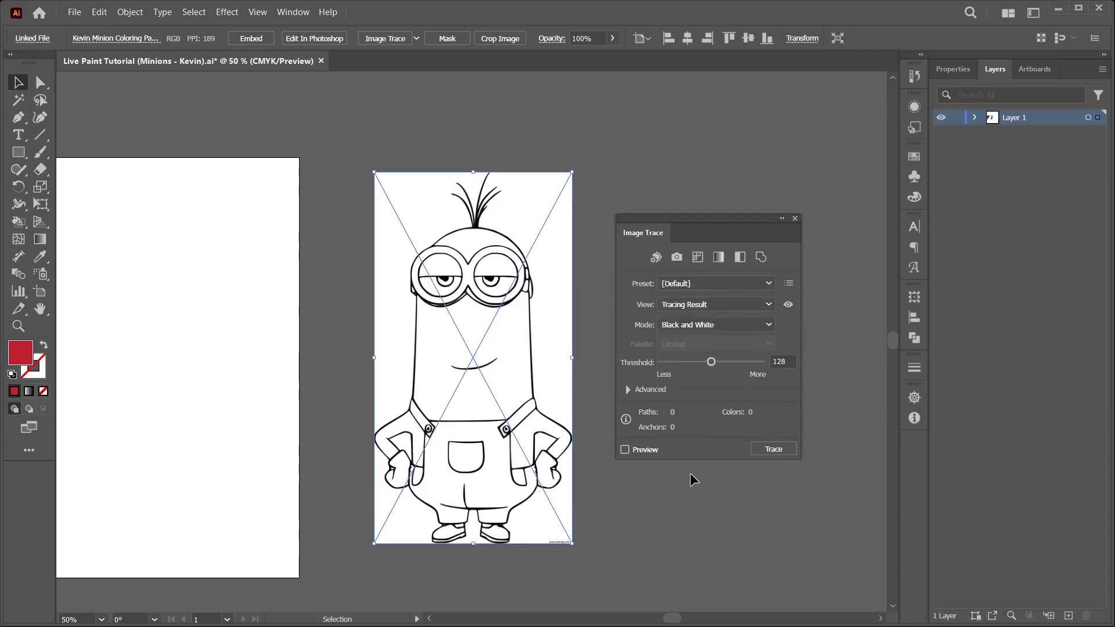
left_click(706, 325)
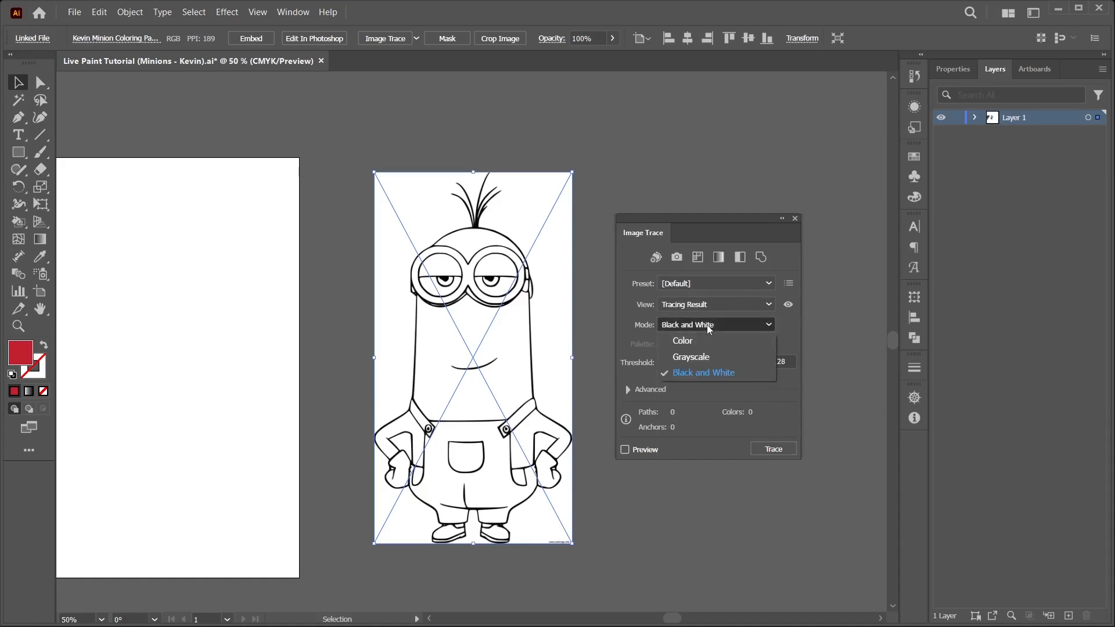
left_click(707, 325)
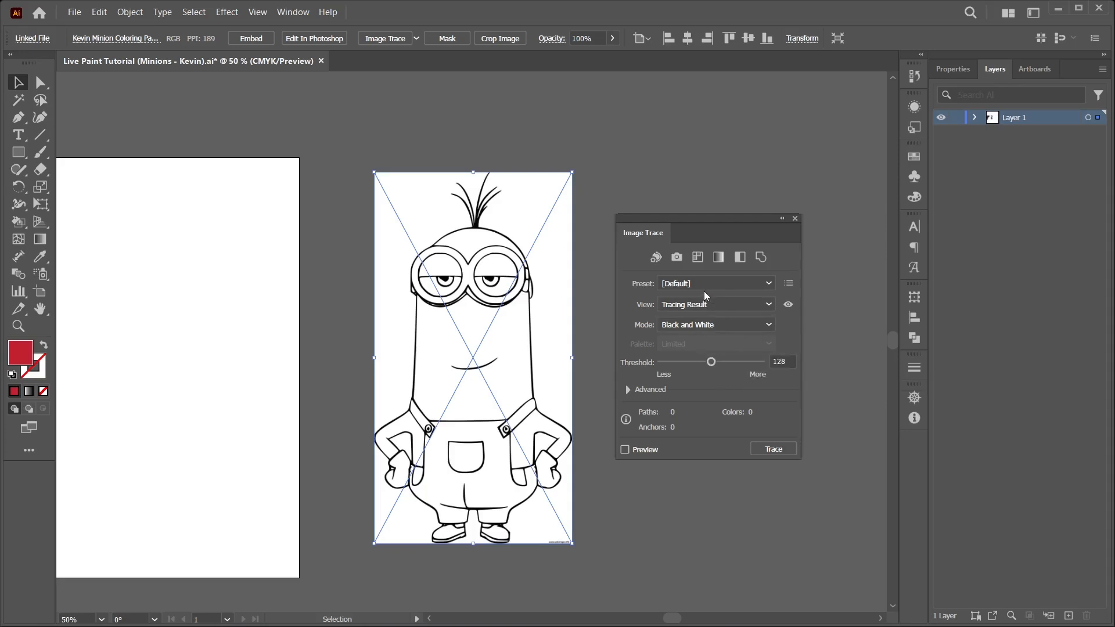
left_click(631, 449)
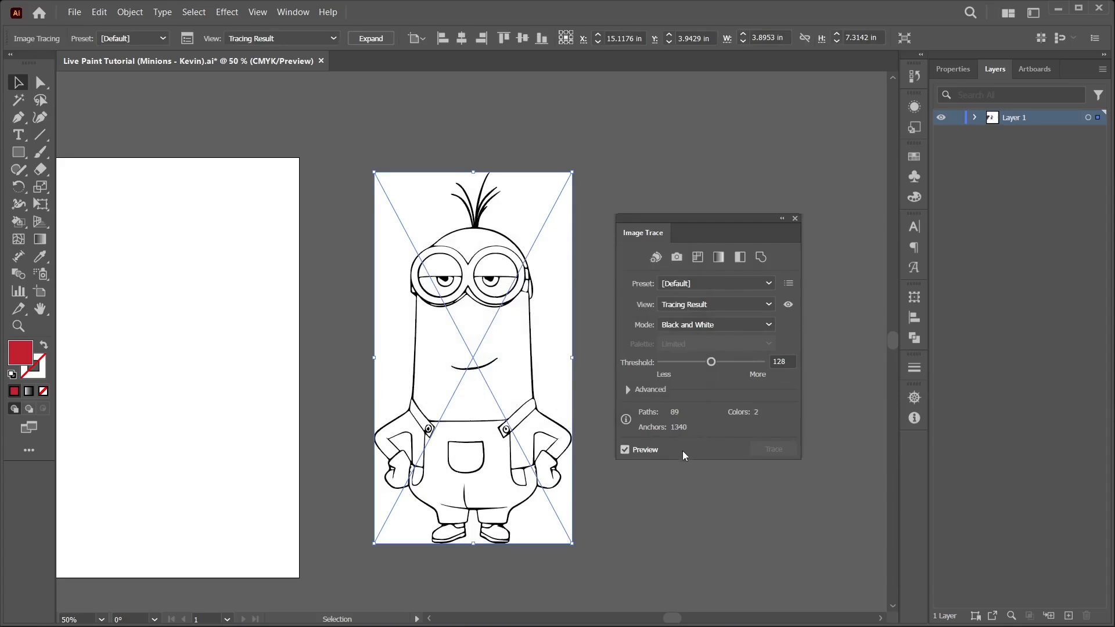
left_click(376, 39)
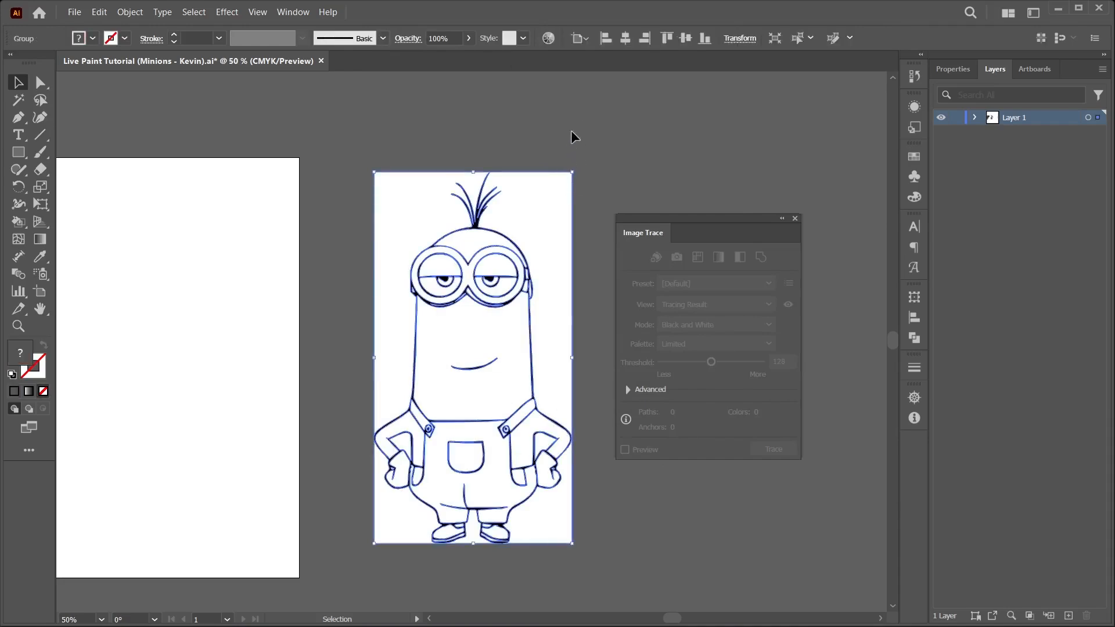
left_click(575, 129)
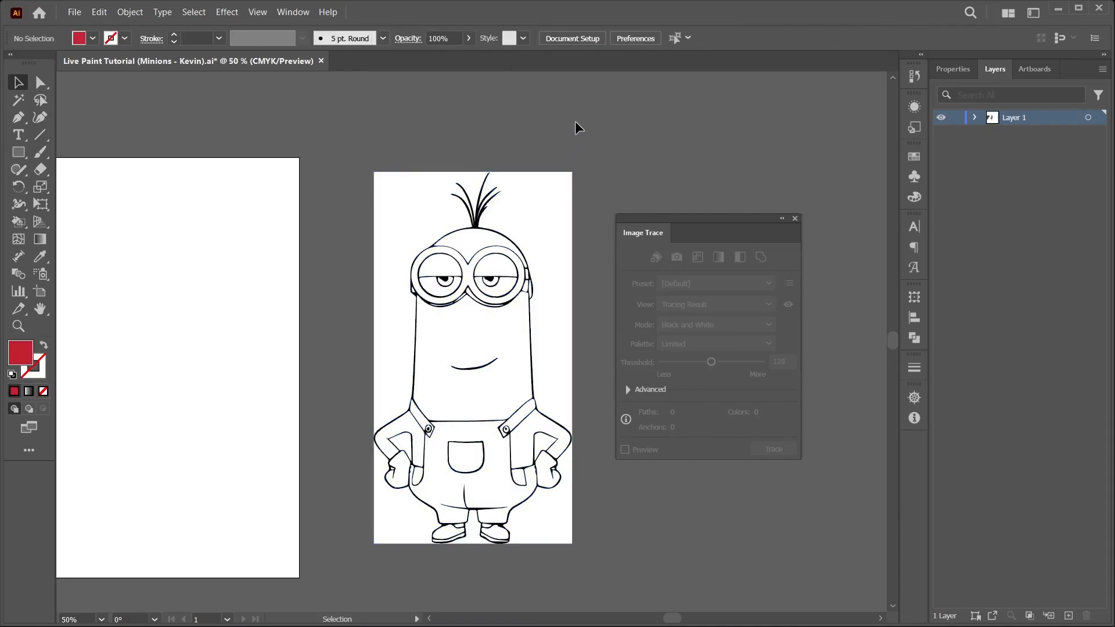
Try moving individual goggle shapes away from the traced Minion with Direct Selection, undo the moves and deselect everything.
left_click(41, 84)
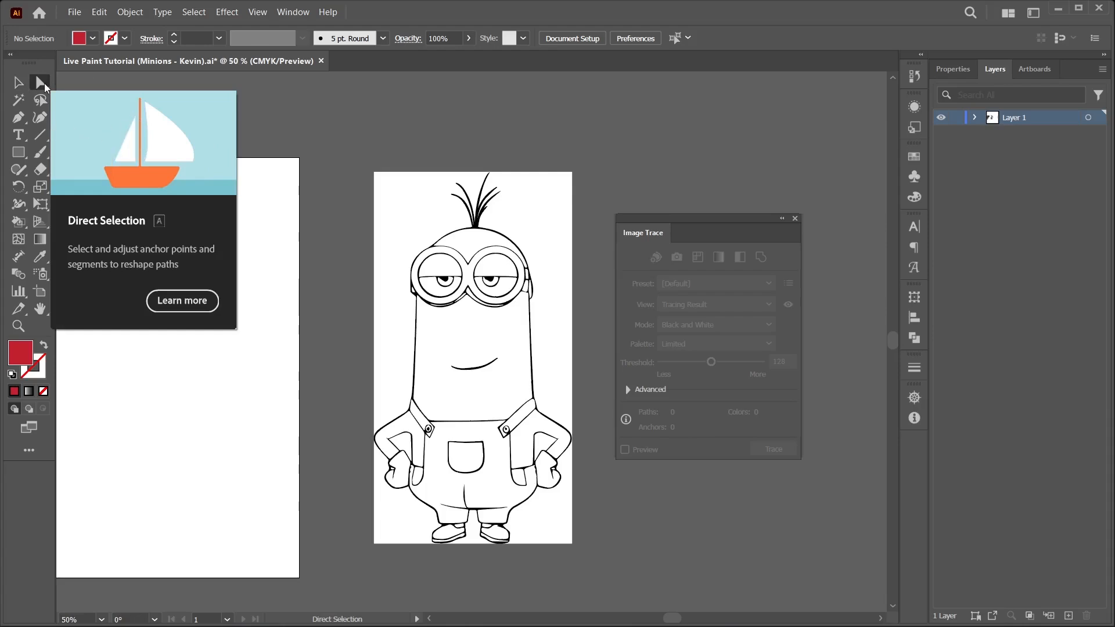
left_click(497, 331)
left_click(488, 238)
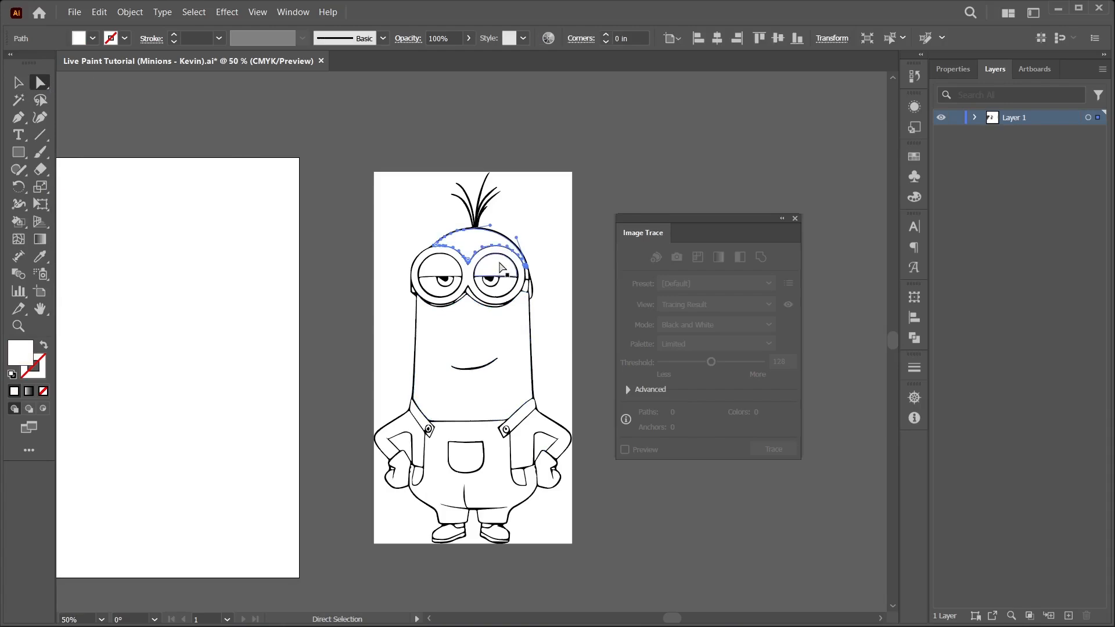
left_click(500, 263)
left_click(515, 295)
left_click_drag(521, 289, 531, 400)
left_click_drag(497, 299, 443, 406)
key("ctrl+z")
key("ctrl+z")
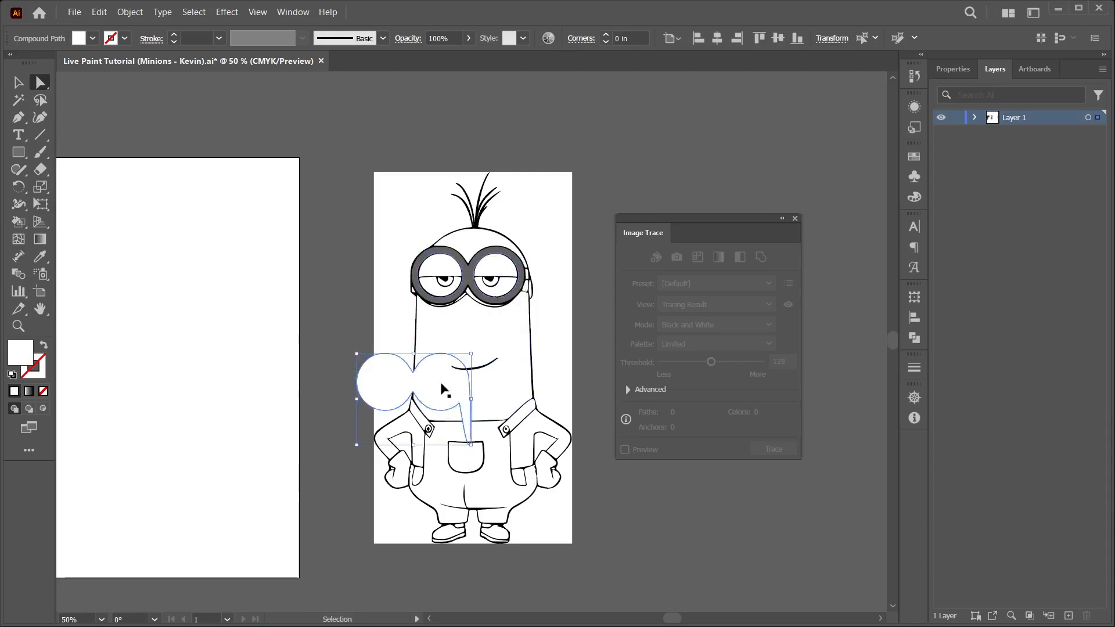
key("ctrl+z")
left_click(478, 362)
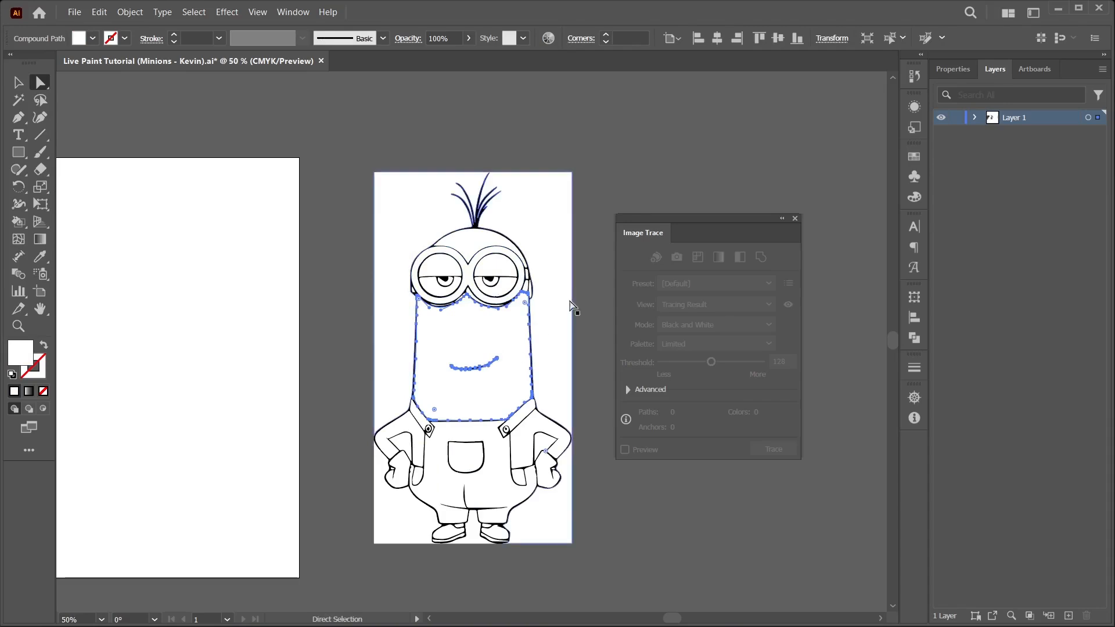
left_click(536, 245)
left_click(604, 183)
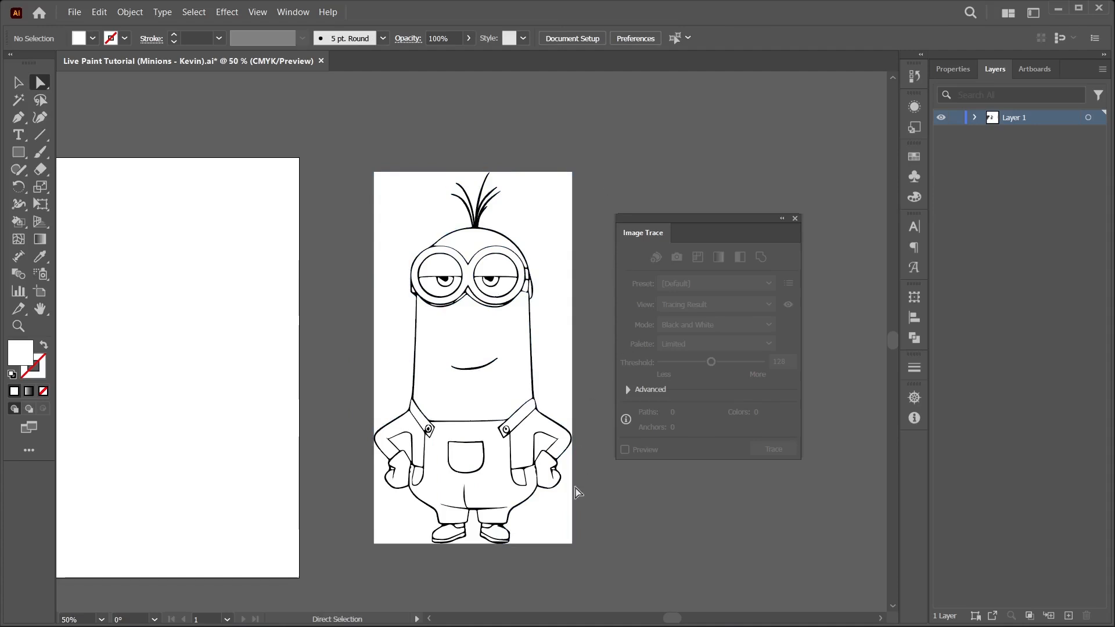
Delete the large white background shape around the Minion and the remaining background piece beside its lower left.
left_click_drag(690, 221, 727, 204)
left_click(552, 241)
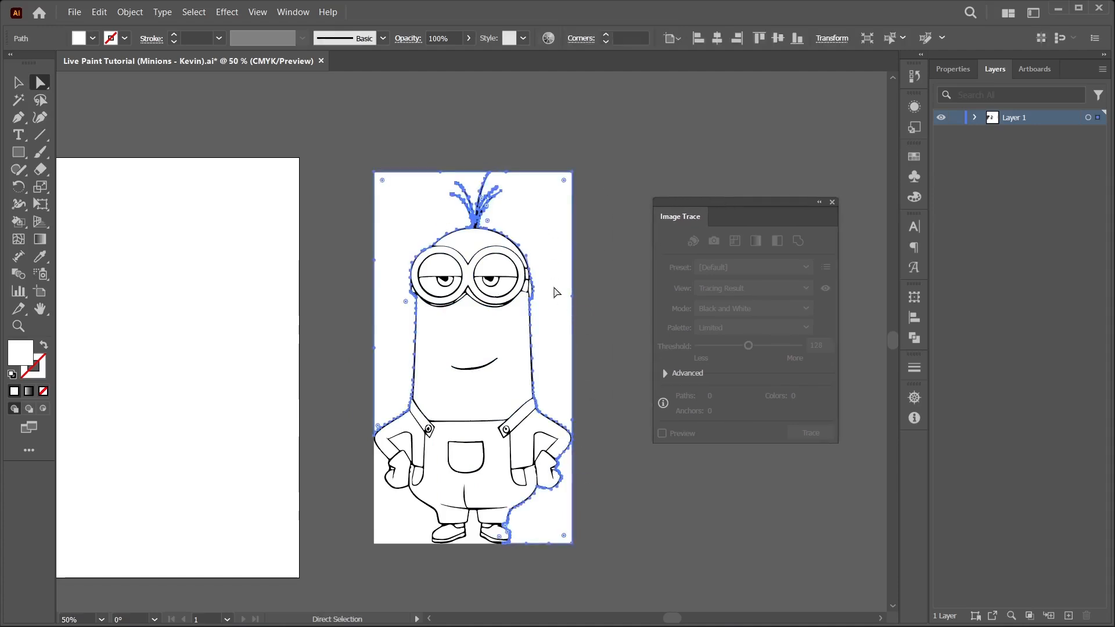
left_click_drag(537, 236, 715, 226)
left_click_drag(777, 272, 776, 204)
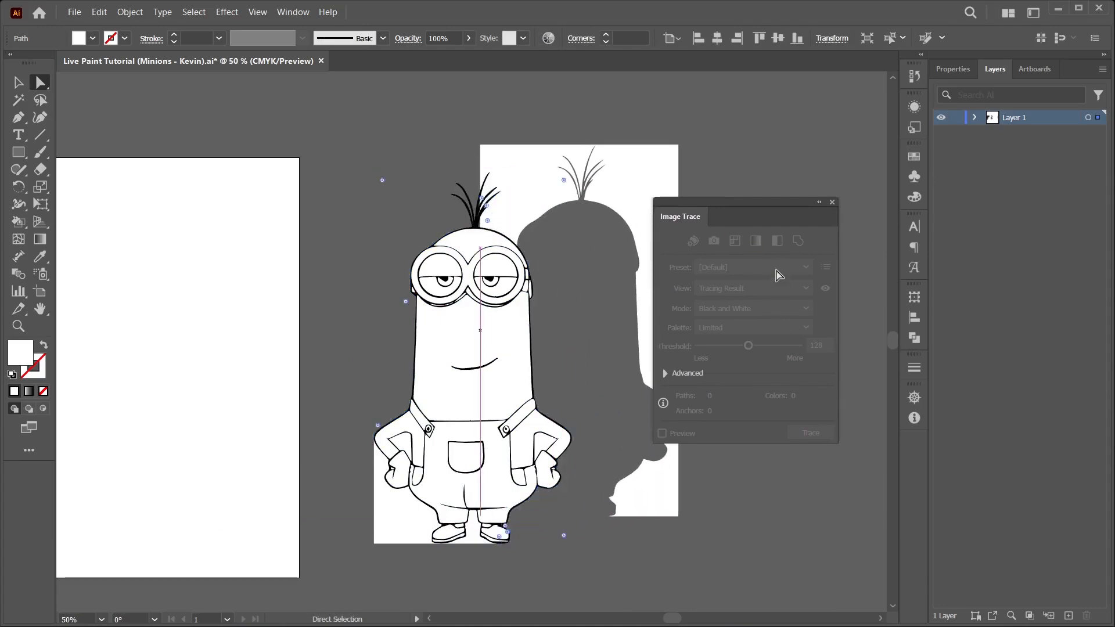
mouse_move(540, 217)
left_mouse_down()
mouse_move(628, 143)
mouse_move(647, 153)
left_mouse_up()
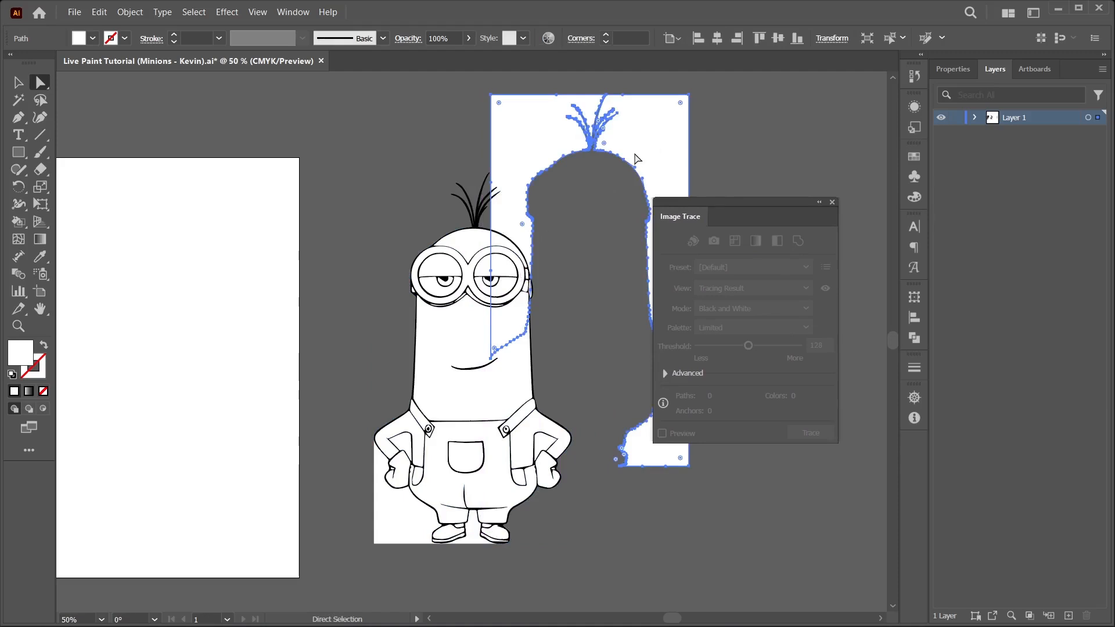
key("Delete")
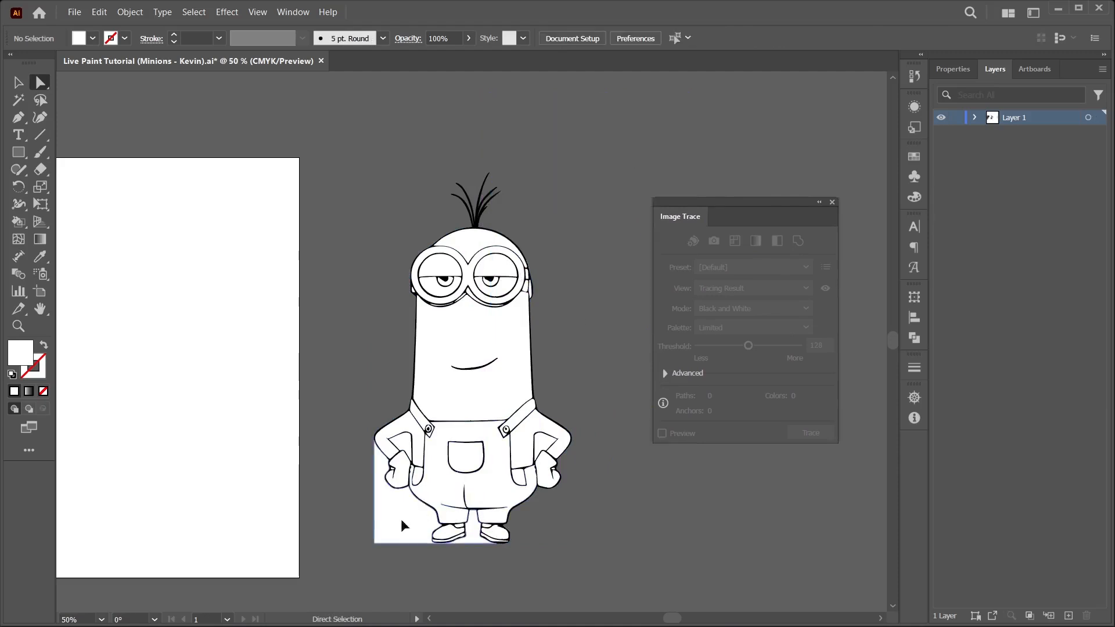
left_click_drag(400, 518, 368, 611)
key("Delete")
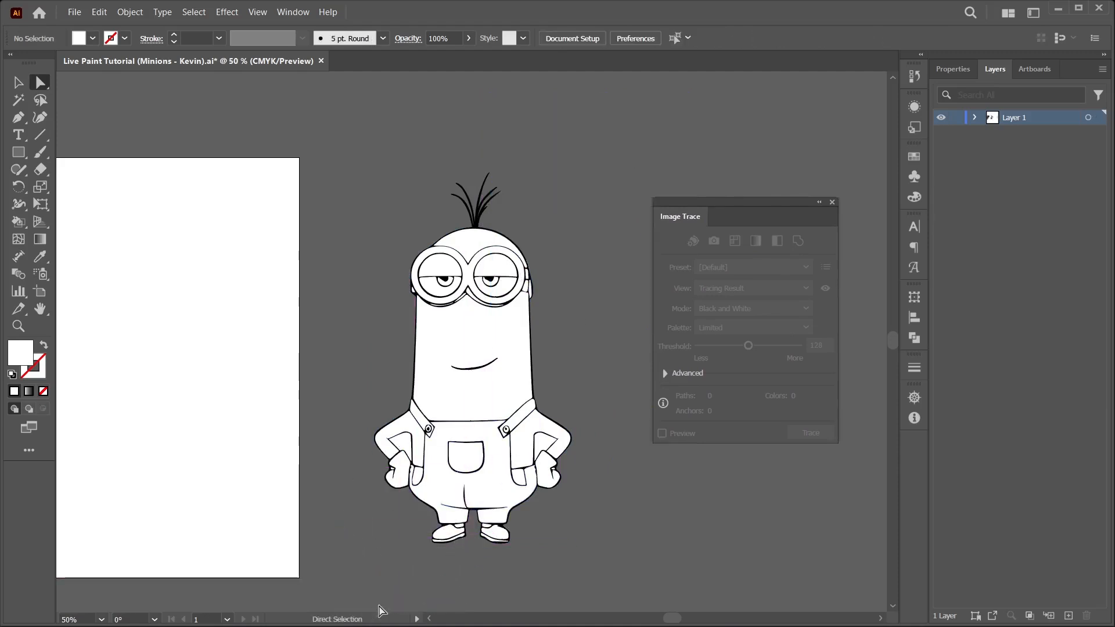
Delete the white background fills enclosed between the Minion's bent arms and body on both sides.
left_click(402, 441)
key("Delete")
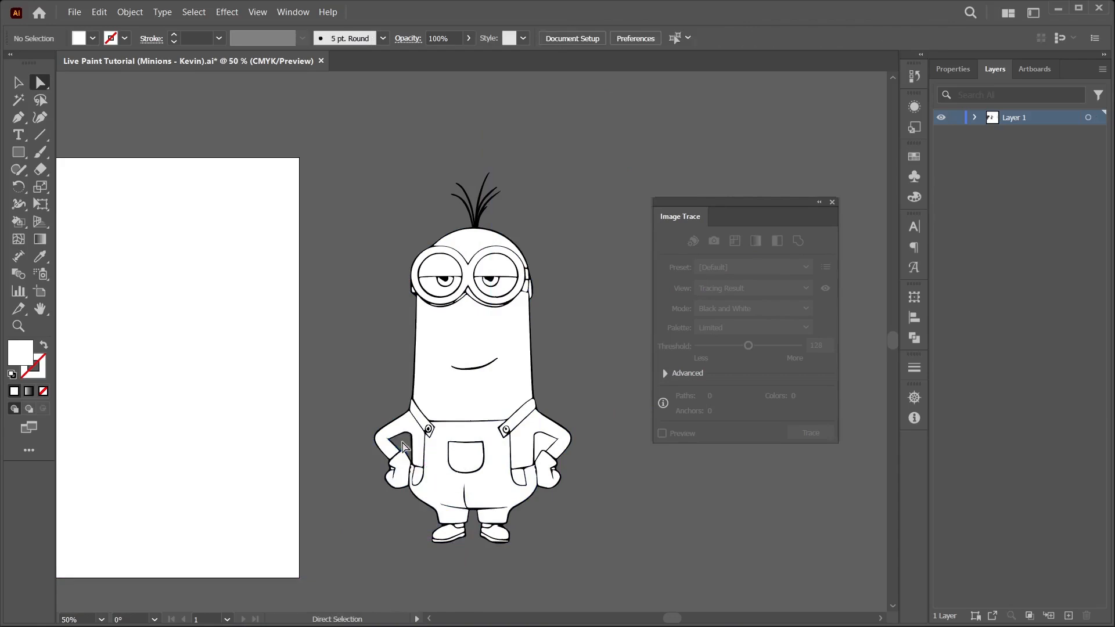
left_click(546, 447)
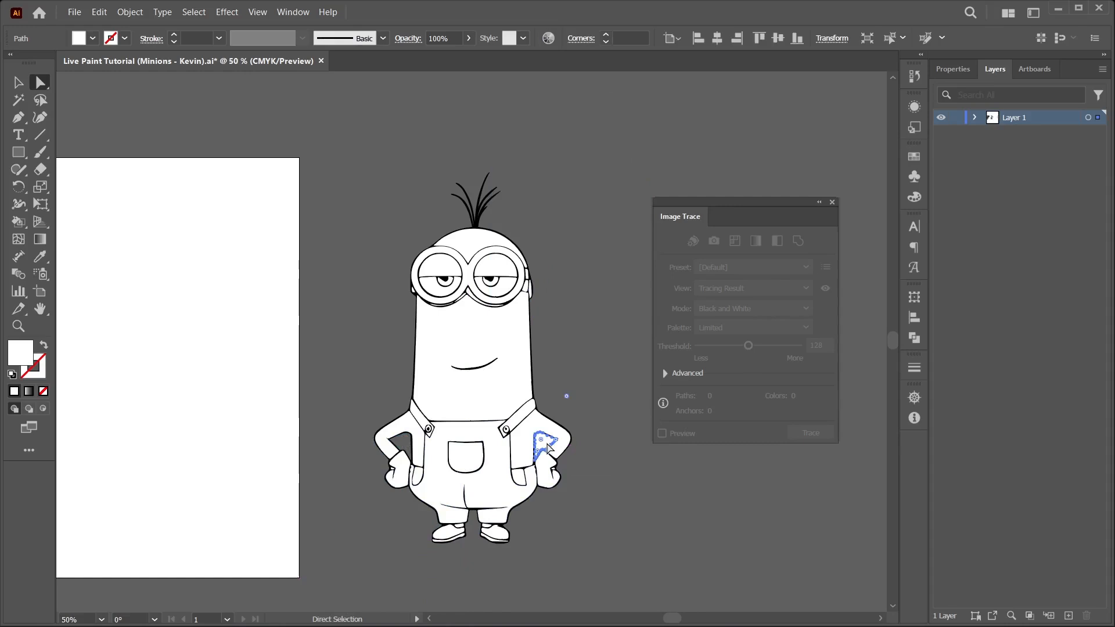
key("Delete")
Move the whole traced Minion group onto the left part of the artboard and close the Image Trace settings.
key("v")
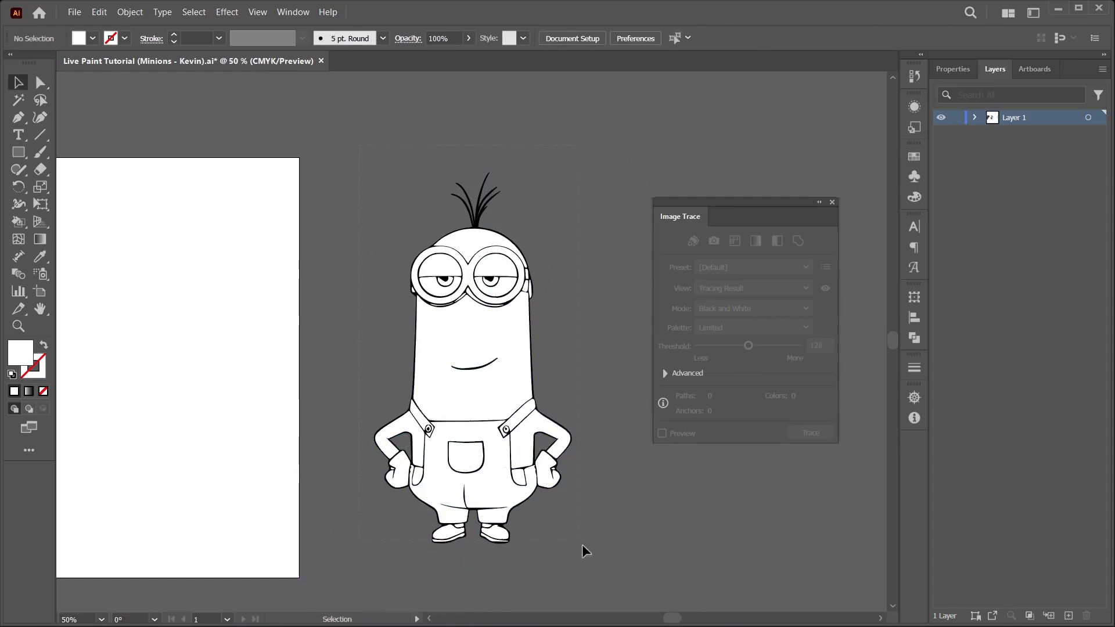
key("ctrl+a")
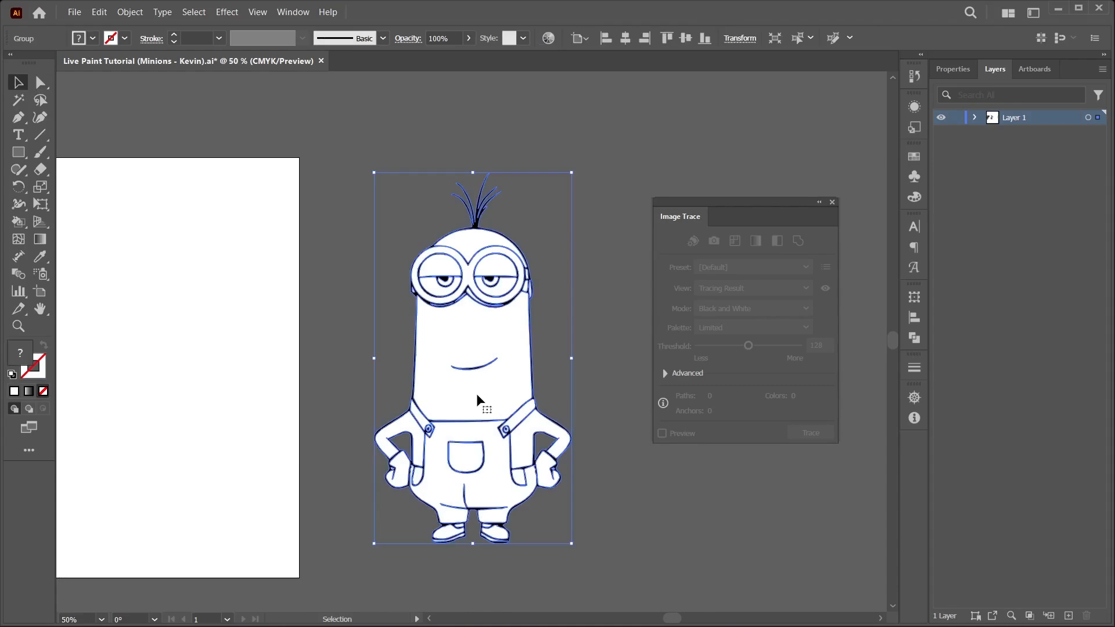
left_click(355, 264)
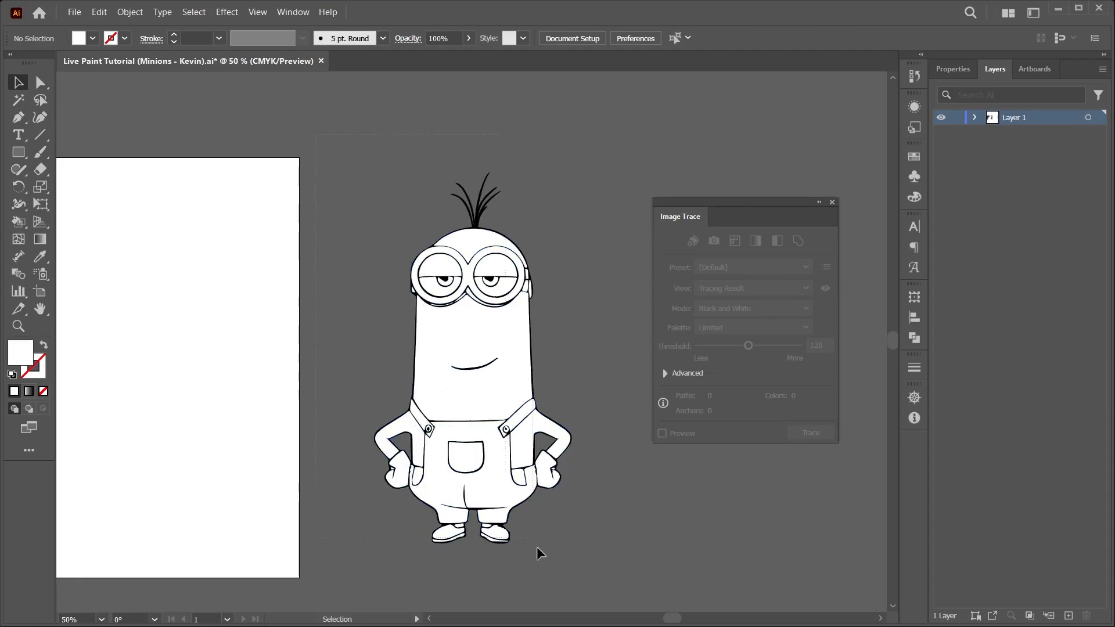
scroll(537, 552, "down", 1)
key("ctrl+a")
mouse_move(472, 376)
left_mouse_down()
mouse_move(313, 395)
mouse_move(165, 374)
mouse_move(533, 400)
mouse_move(266, 397)
mouse_move(417, 376)
mouse_move(483, 376)
mouse_move(492, 386)
mouse_move(483, 378)
left_mouse_up()
key("space")
key("space")
scroll(485, 379, "down", 2)
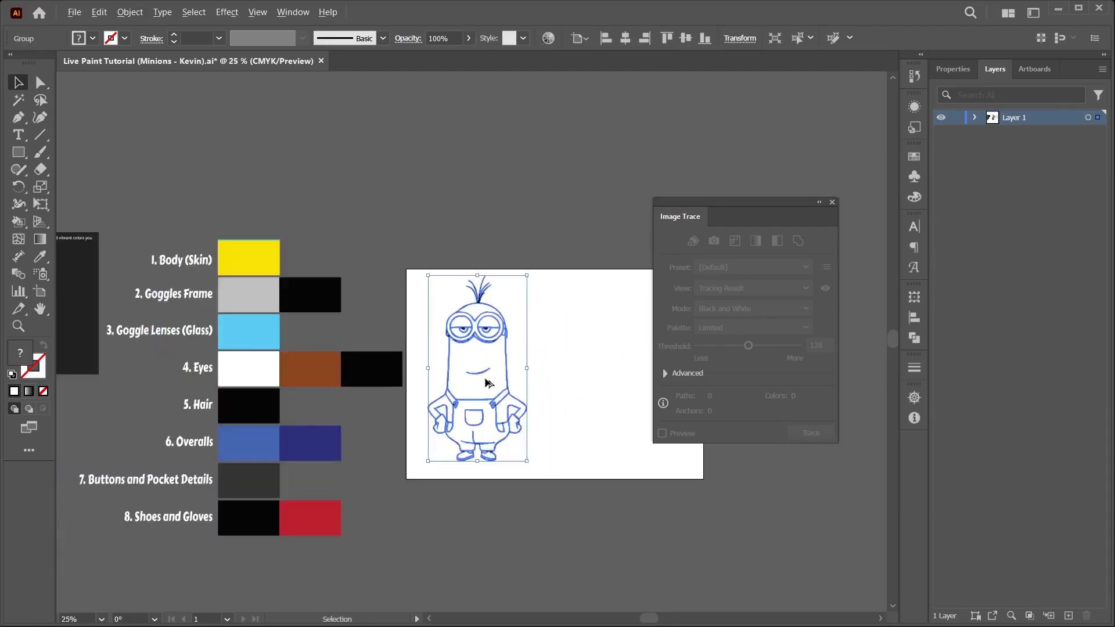
scroll(485, 378, "down", 1)
scroll(487, 378, "up", 1)
scroll(487, 378, "up", 1)
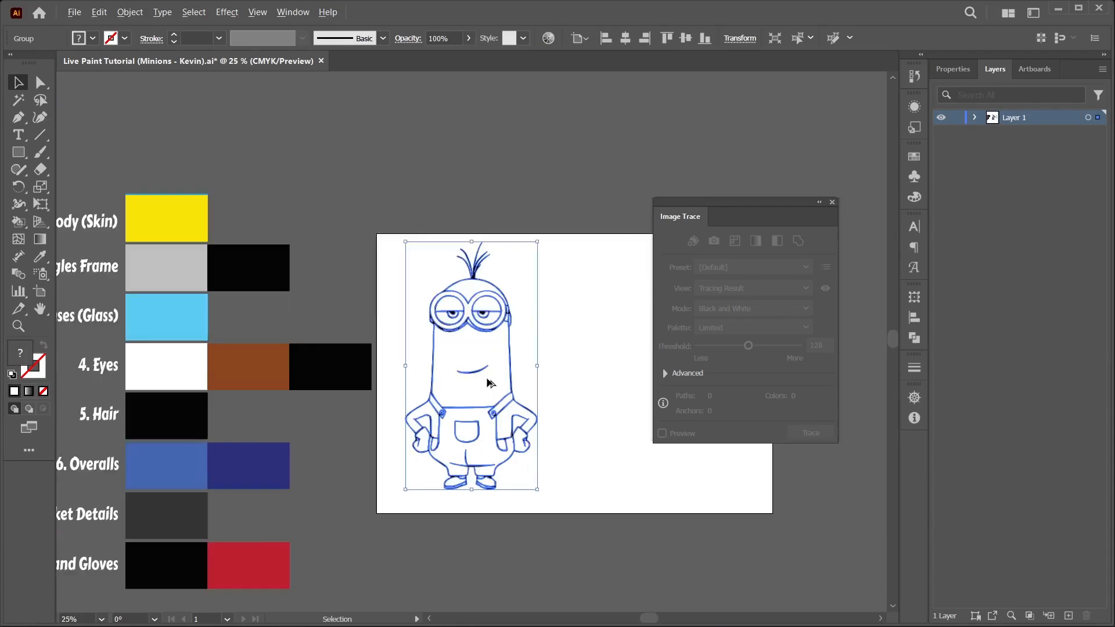
left_click_drag(347, 408, 439, 368)
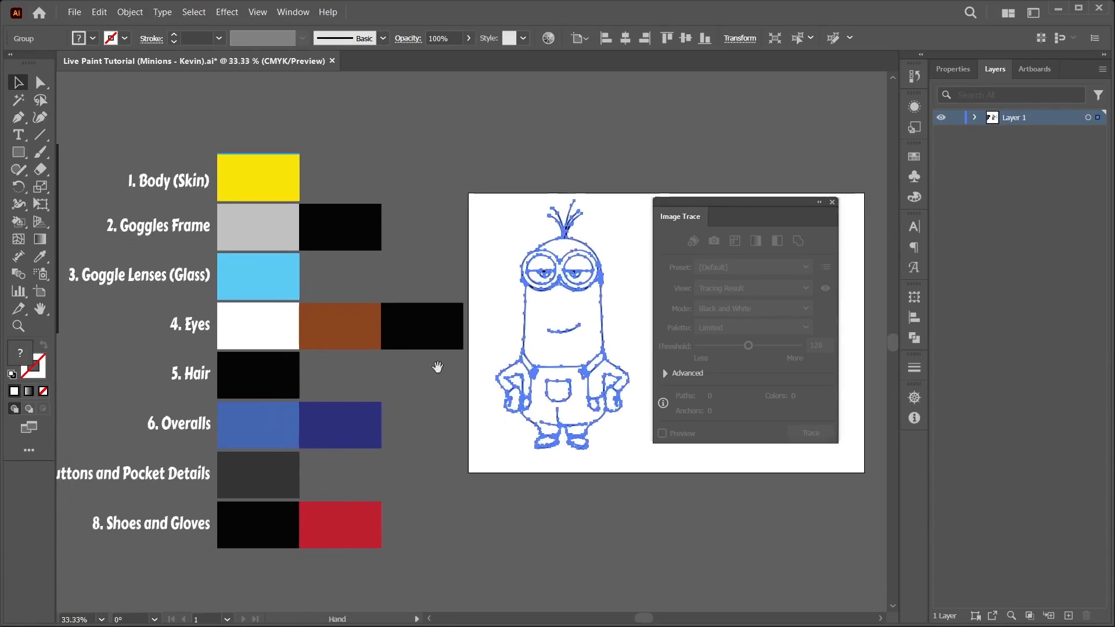
left_click(832, 201)
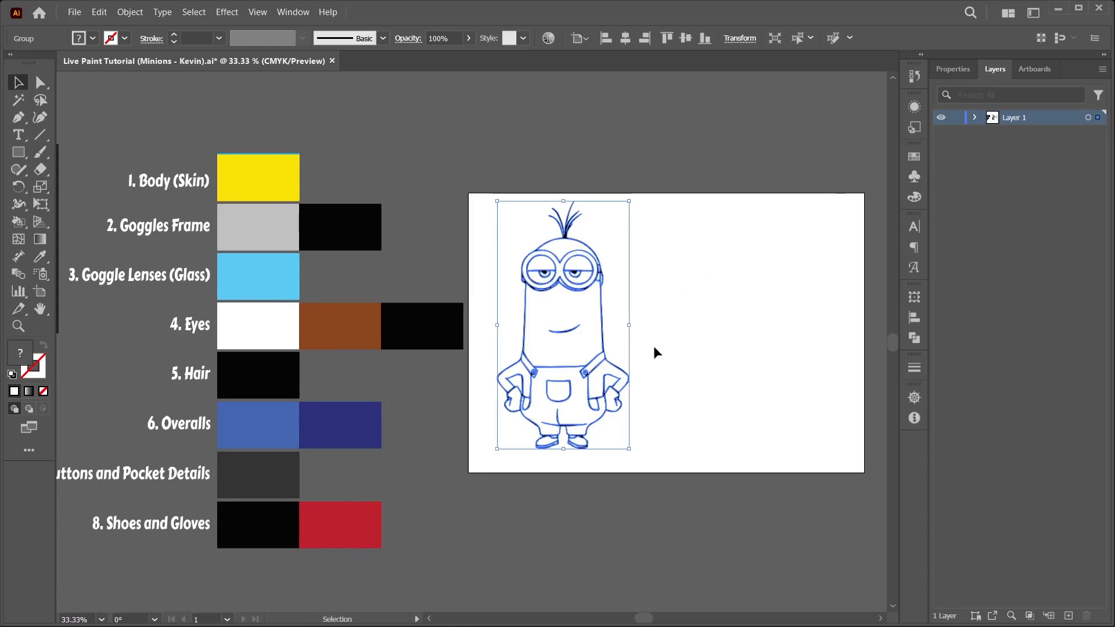
Move the whole traced Minion group to the middle of the artboard and deselect it.
left_click_drag(397, 367, 421, 384)
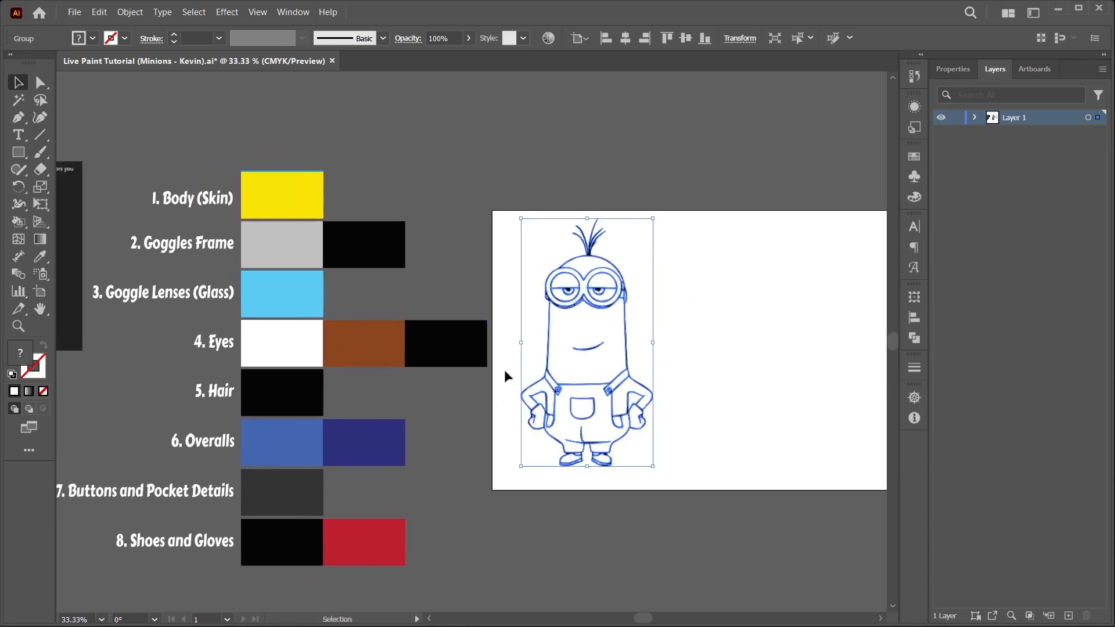
left_click_drag(581, 356, 620, 324)
left_click(644, 535)
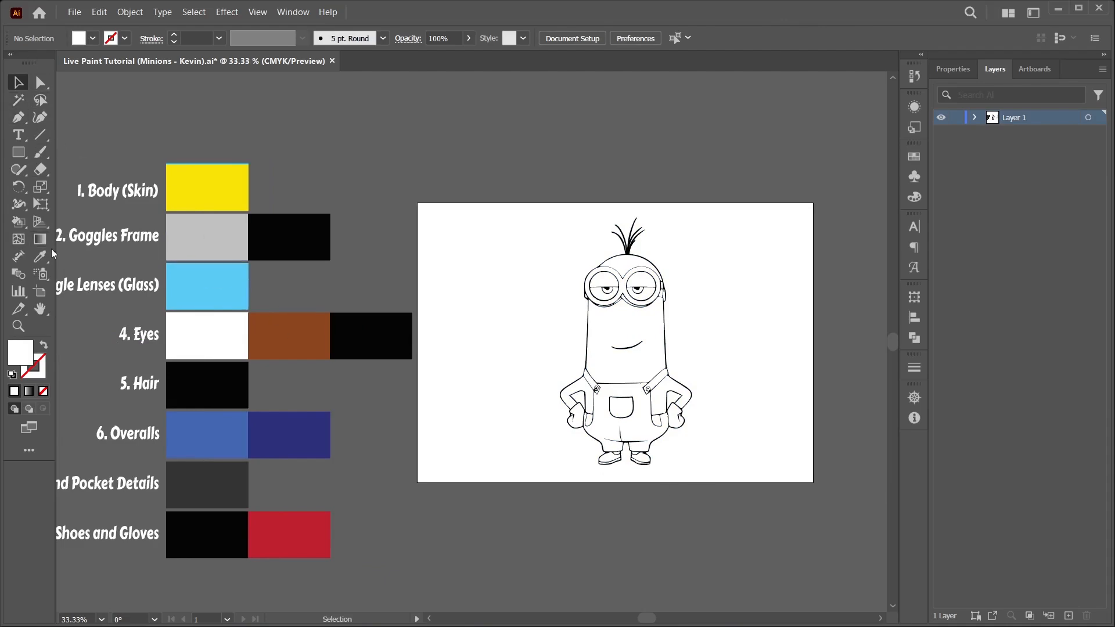
left_click(21, 227)
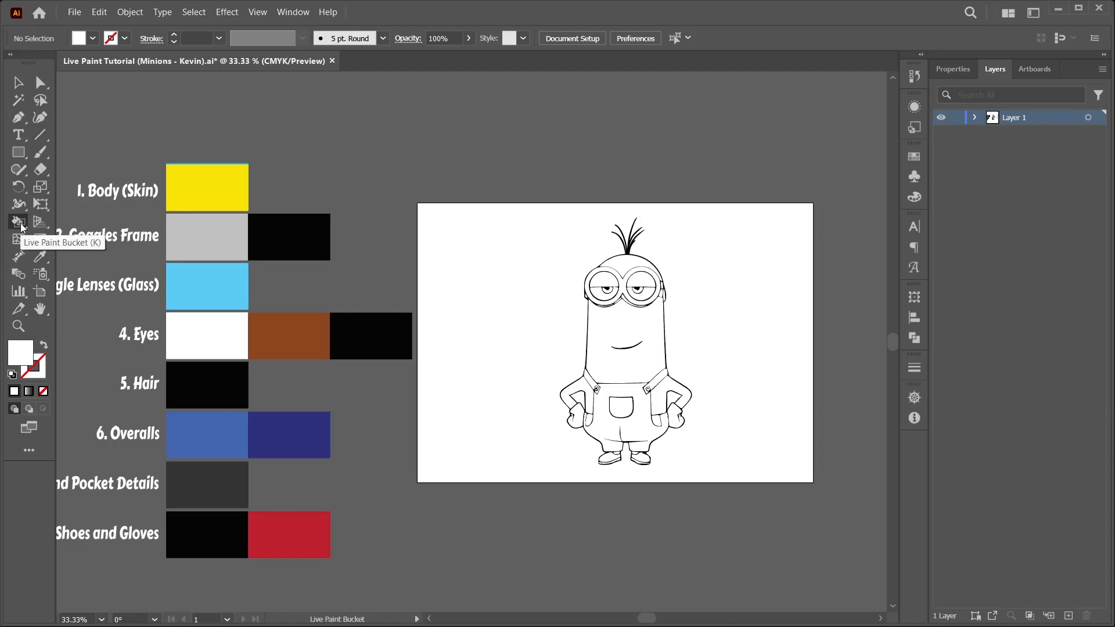
left_click(21, 222)
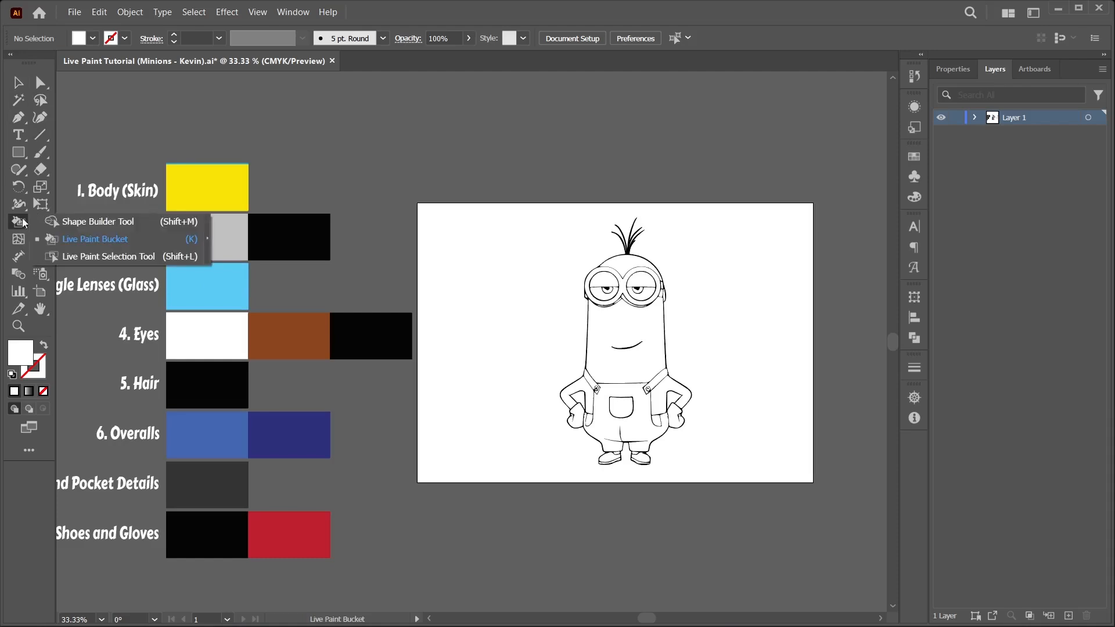
left_click(79, 221)
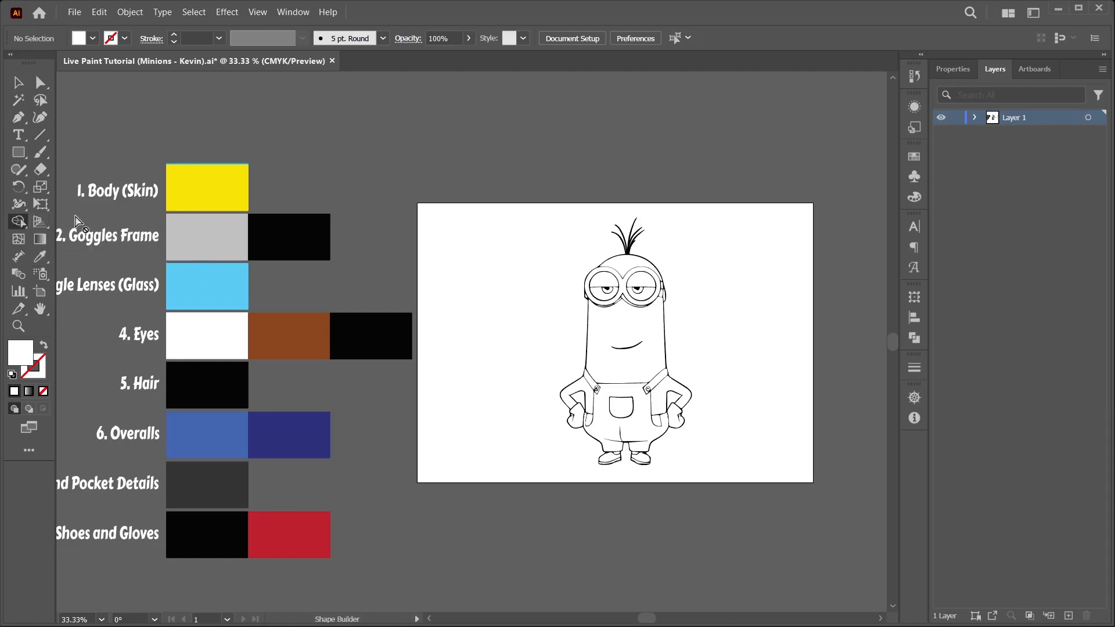
left_click(14, 224)
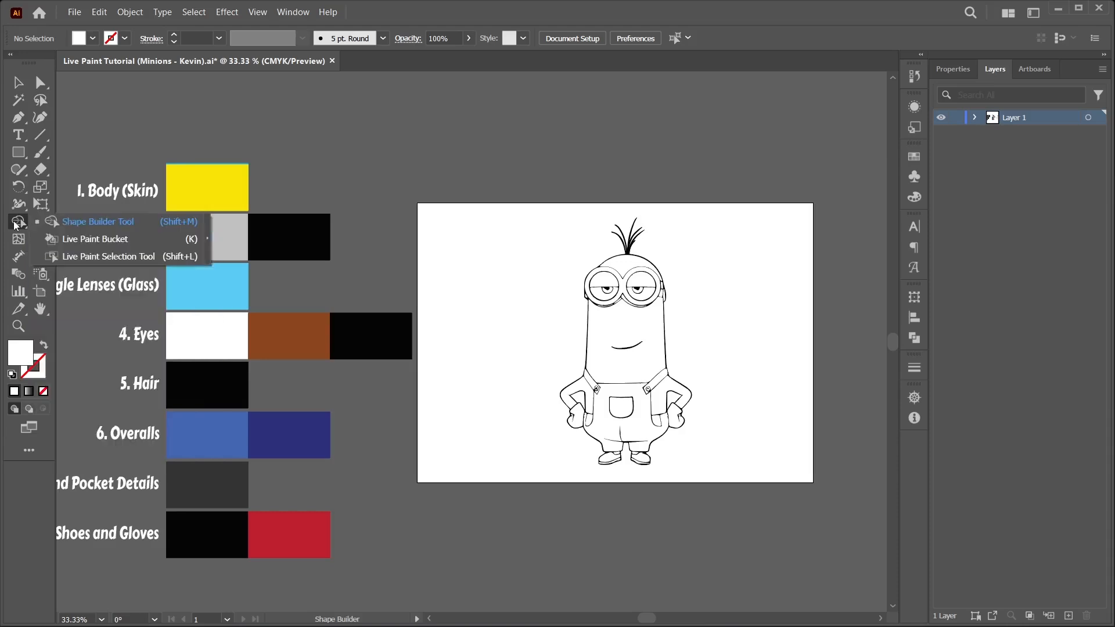
left_click(79, 242)
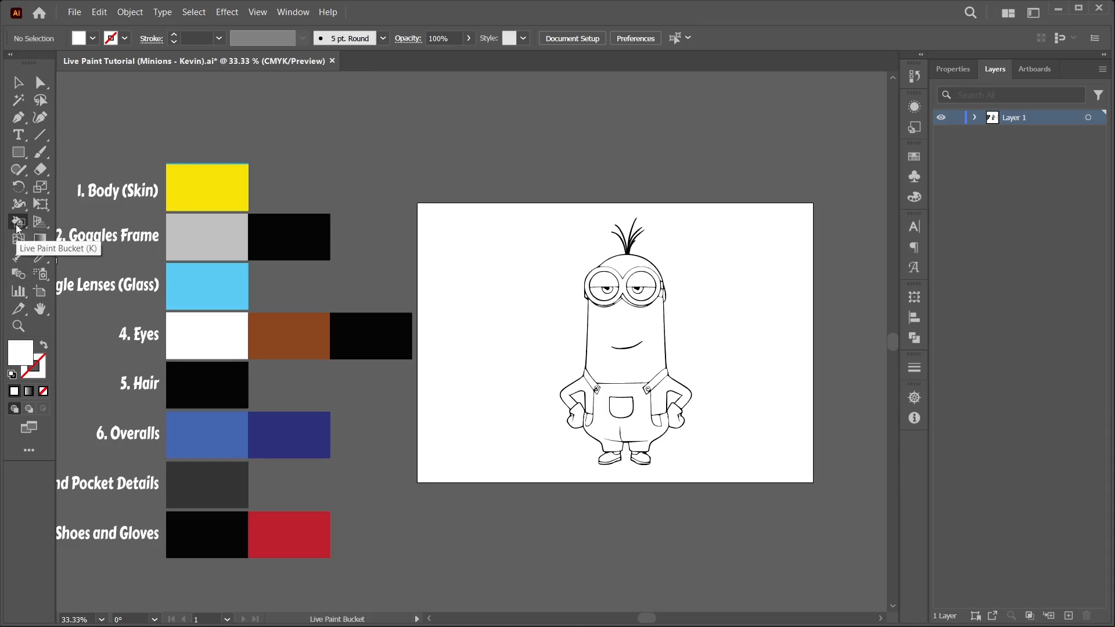
Select the entire Minion, make it a Live Paint group and fill the lower face with the Body (Skin) yellow from the palette.
left_click(18, 82)
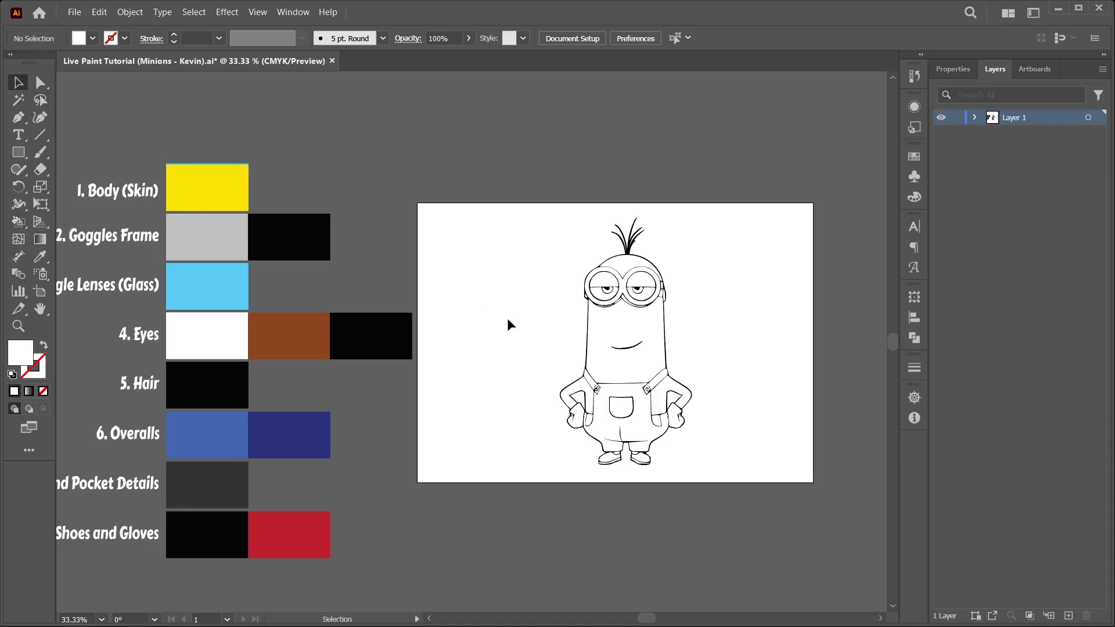
left_click_drag(493, 189, 768, 513)
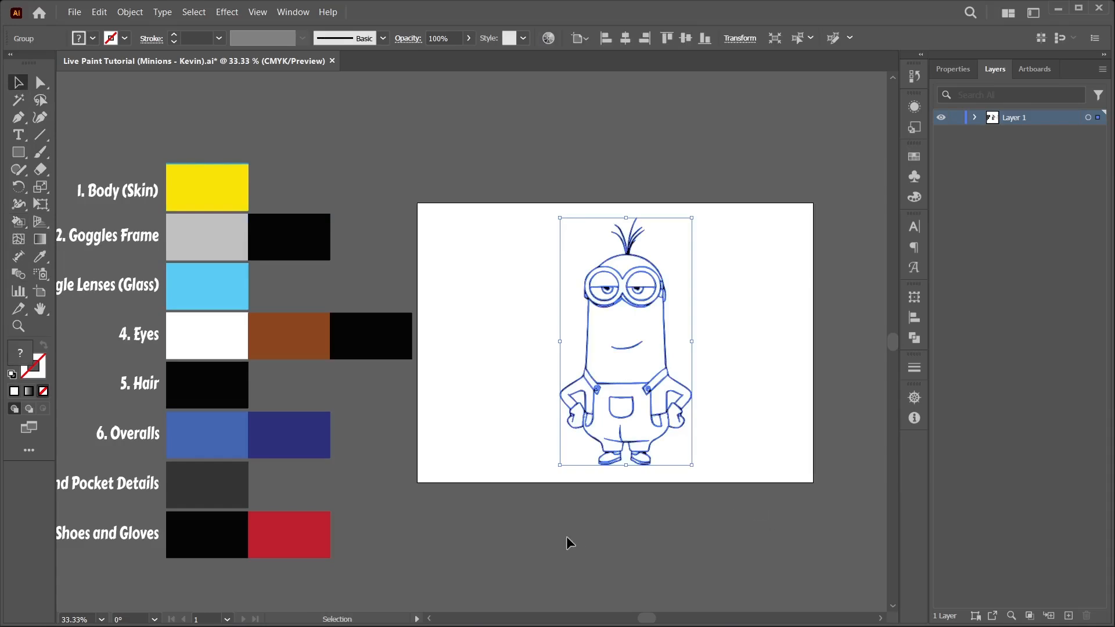
key("k")
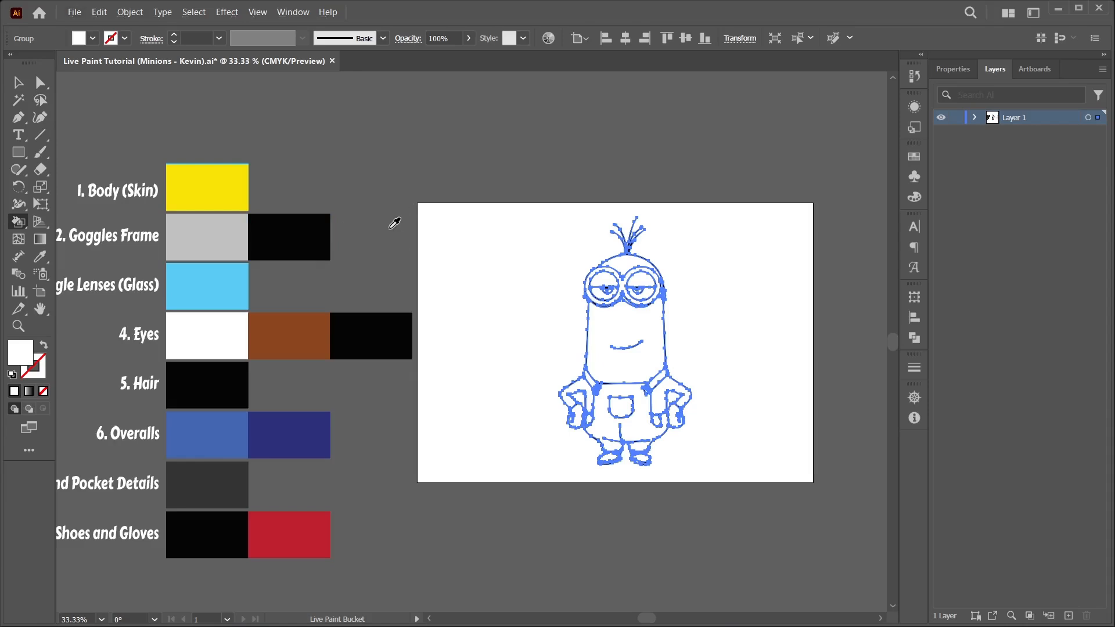
left_click(216, 187, "alt")
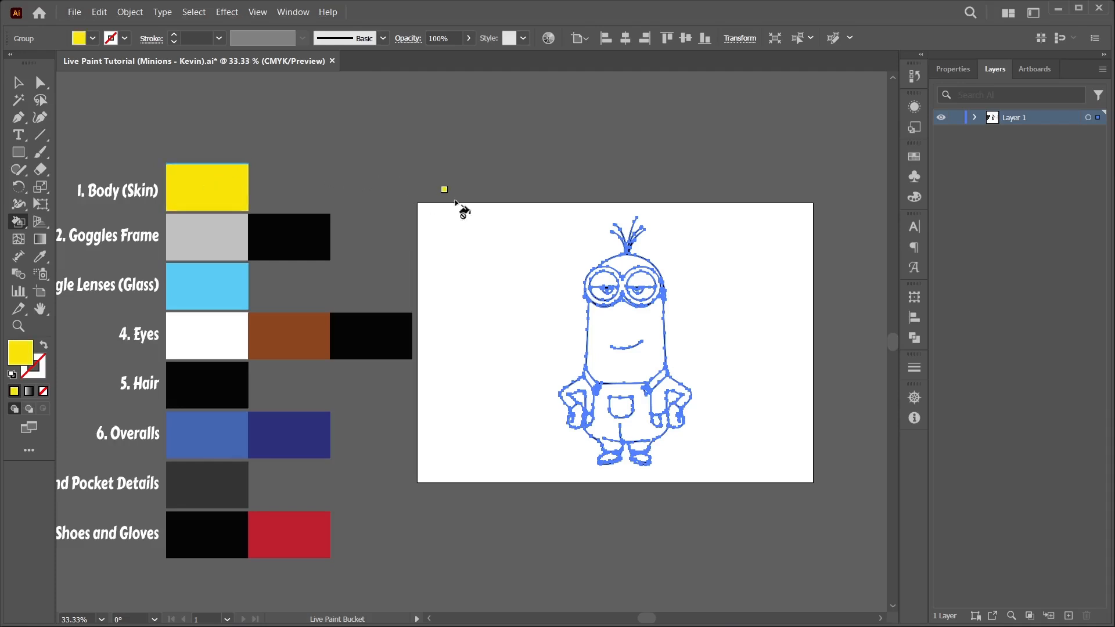
left_click(633, 327)
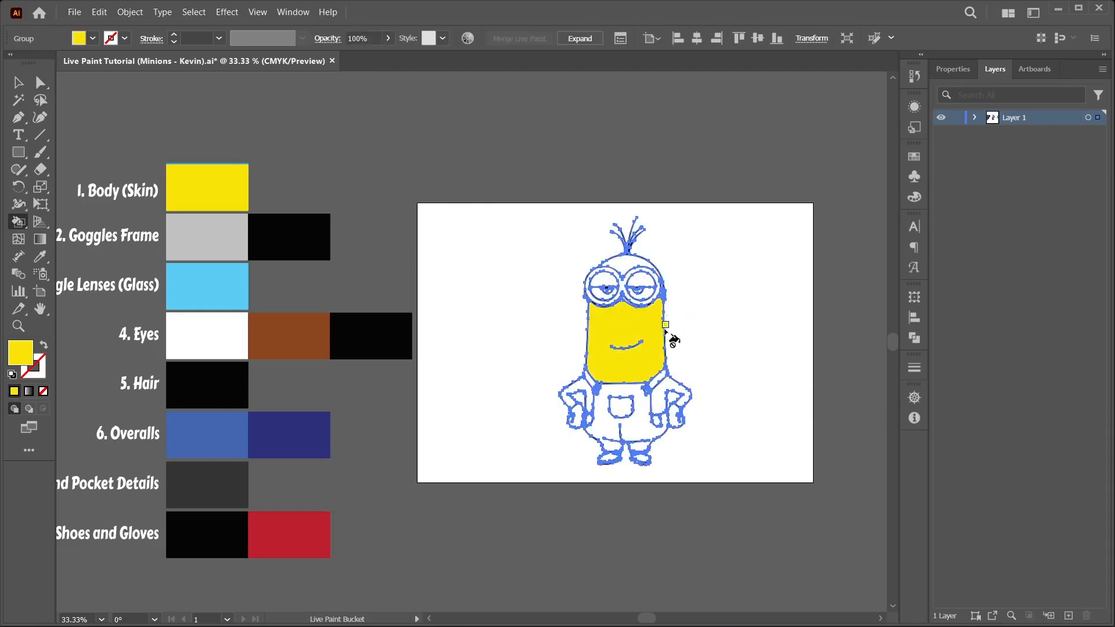
Fill the top of the head and both arms with the Body (Skin) yellow using the Live Paint Bucket.
scroll(673, 337, "up", 3, "alt")
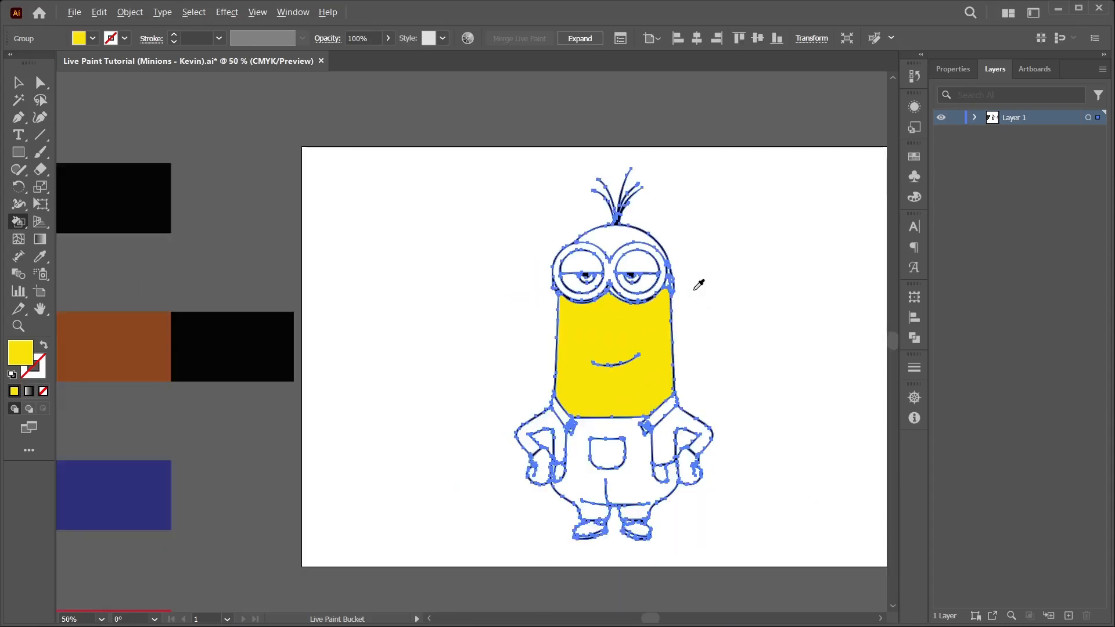
scroll(697, 281, "down", 1, "alt")
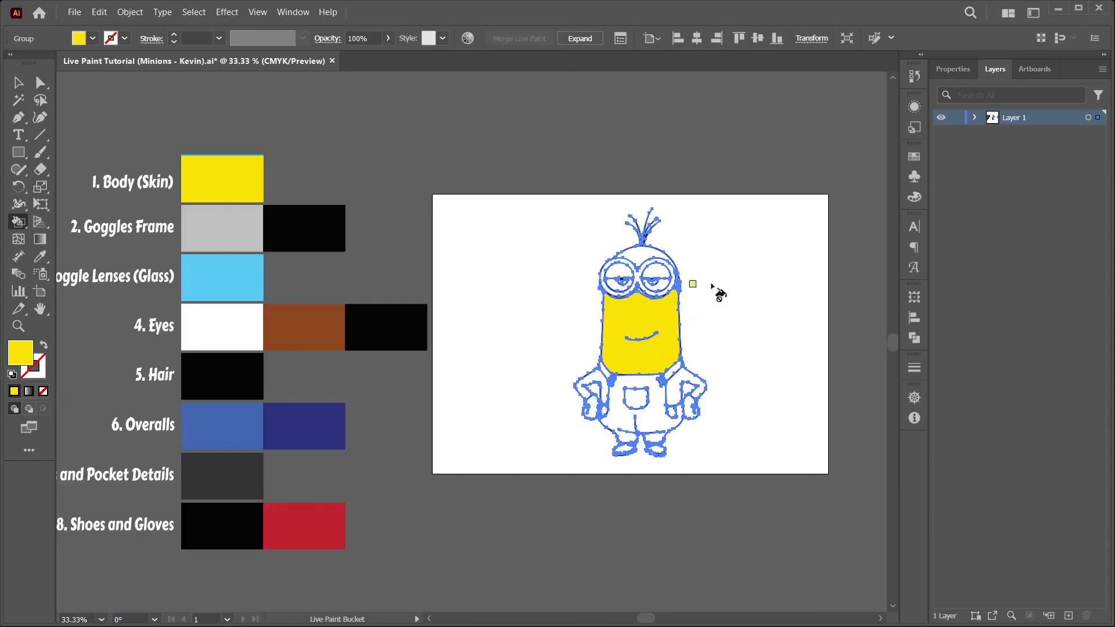
left_click(652, 252)
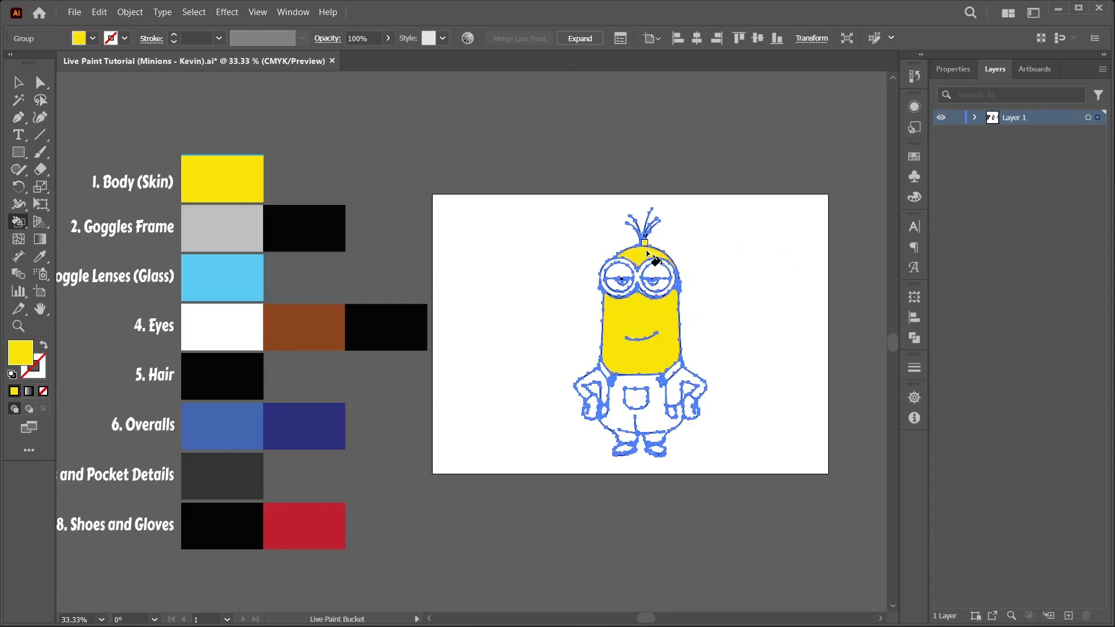
left_click(686, 384)
left_click(591, 387)
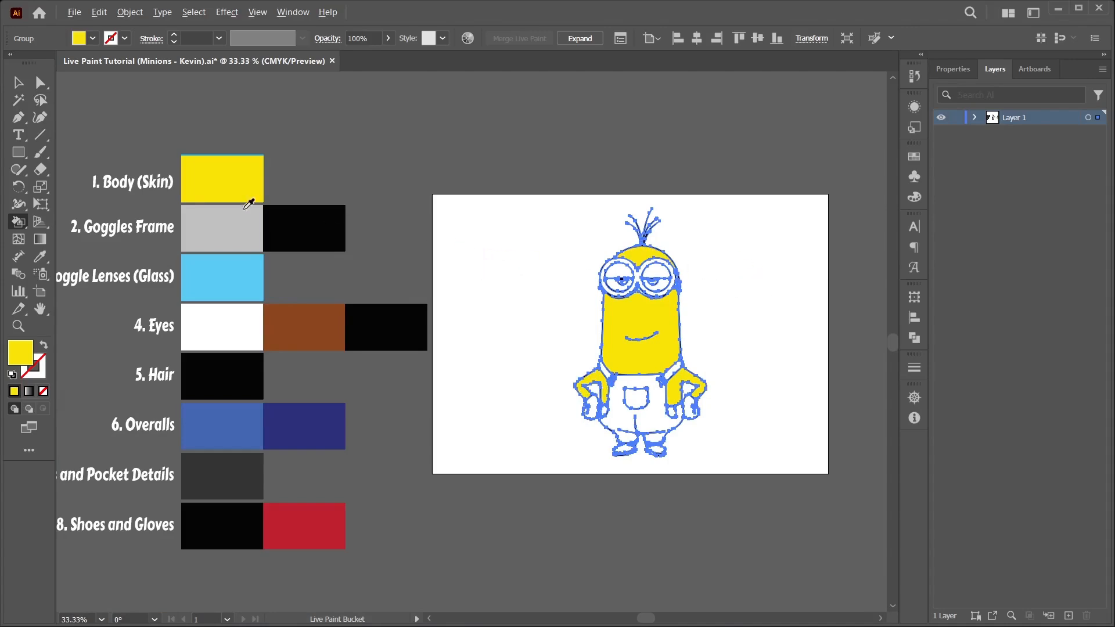
Sample the light grey Goggles Frame swatch and fill the frame around both lenses with it.
left_click(229, 224, "alt")
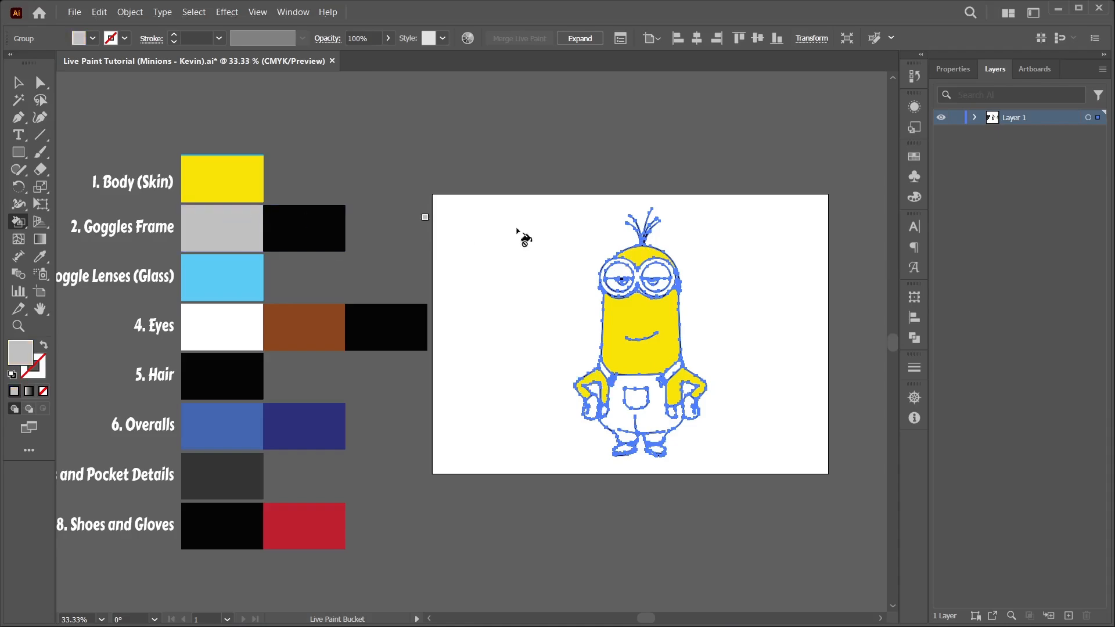
scroll(642, 258, "up", 2)
scroll(638, 264, "up", 1)
left_click_drag(677, 293, 550, 251)
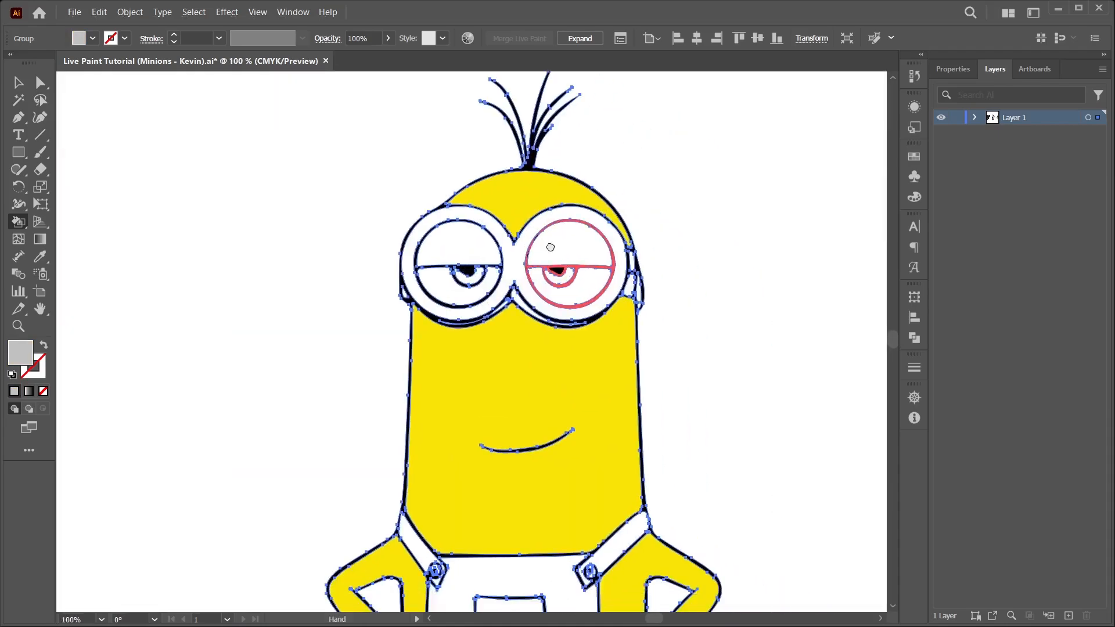
left_click(494, 215)
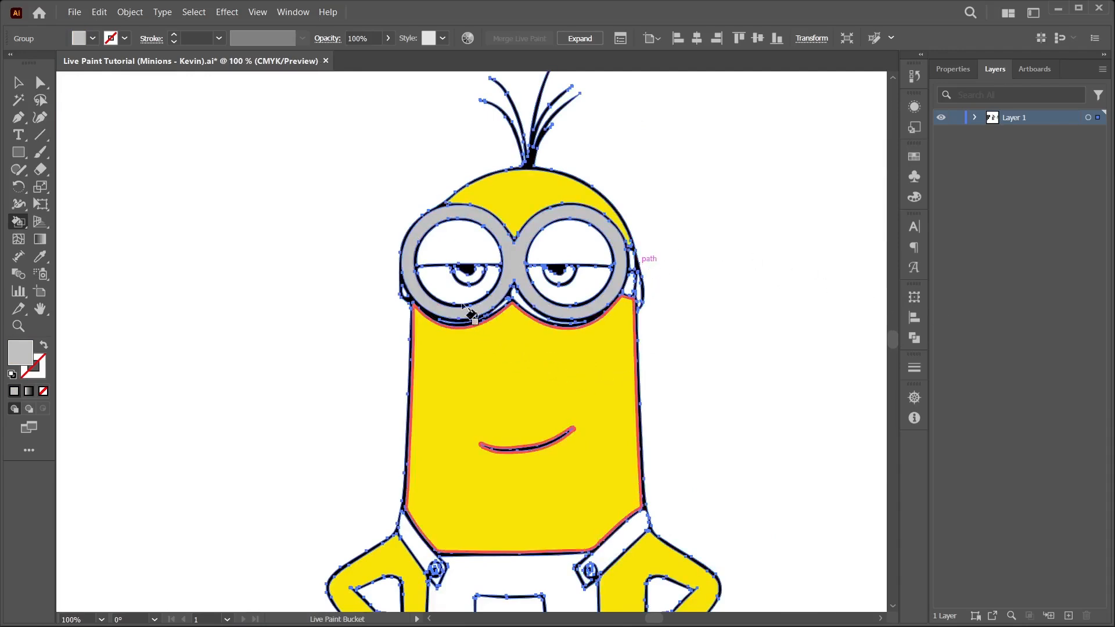
Sample the black Goggles Frame swatch and fill the goggle strap pieces and the thin slivers beneath the goggles with it.
scroll(410, 254, "down", 2)
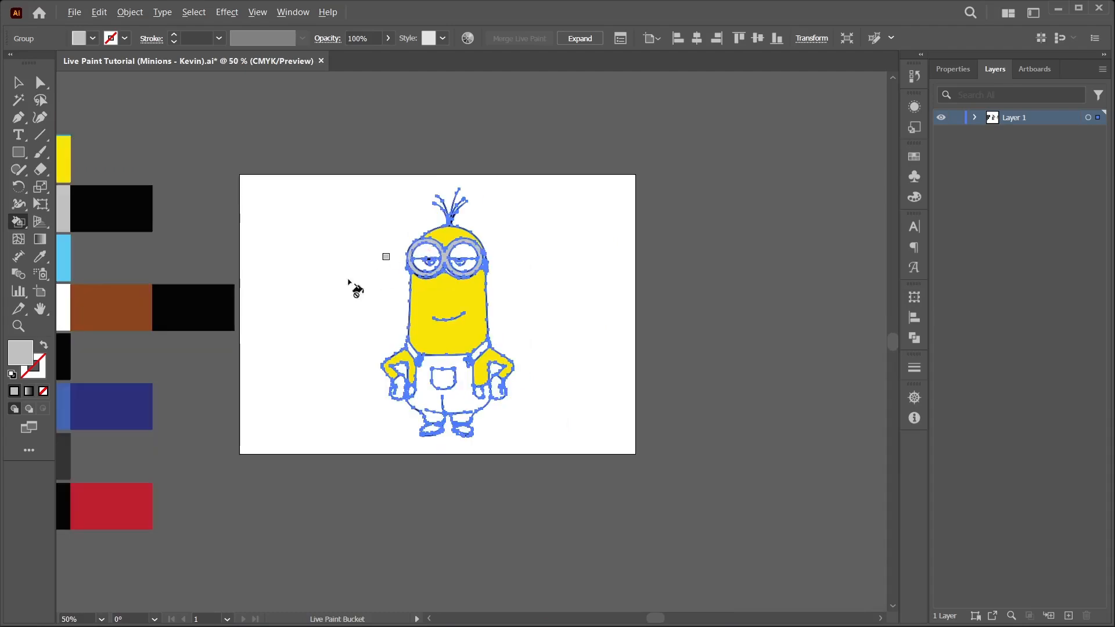
scroll(352, 285, "down", 1)
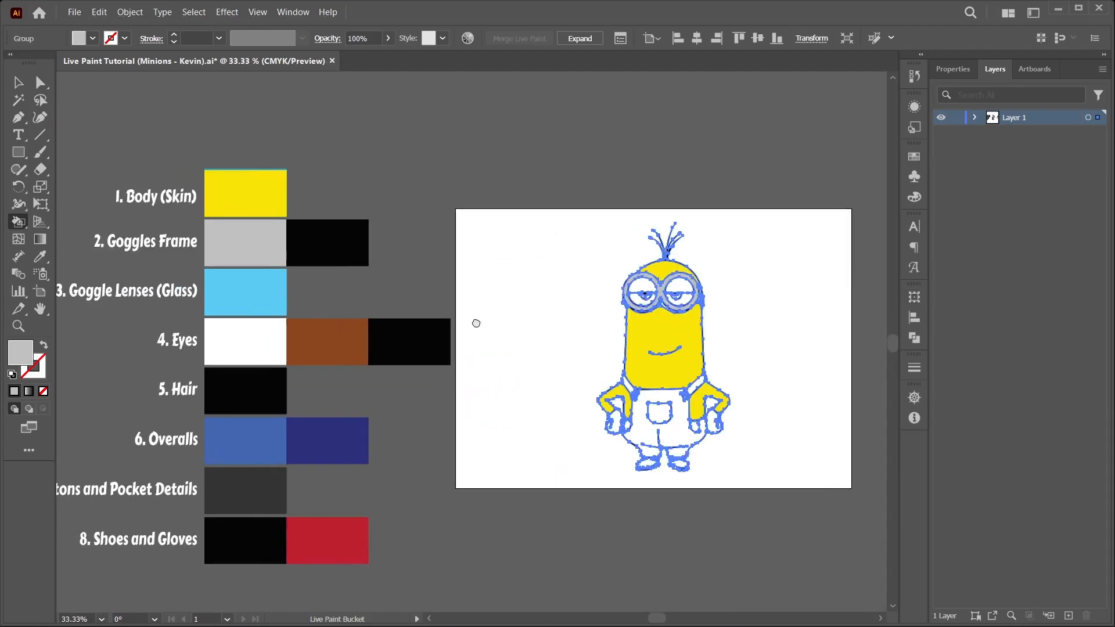
left_click(330, 240, "alt")
scroll(694, 319, "up", 4)
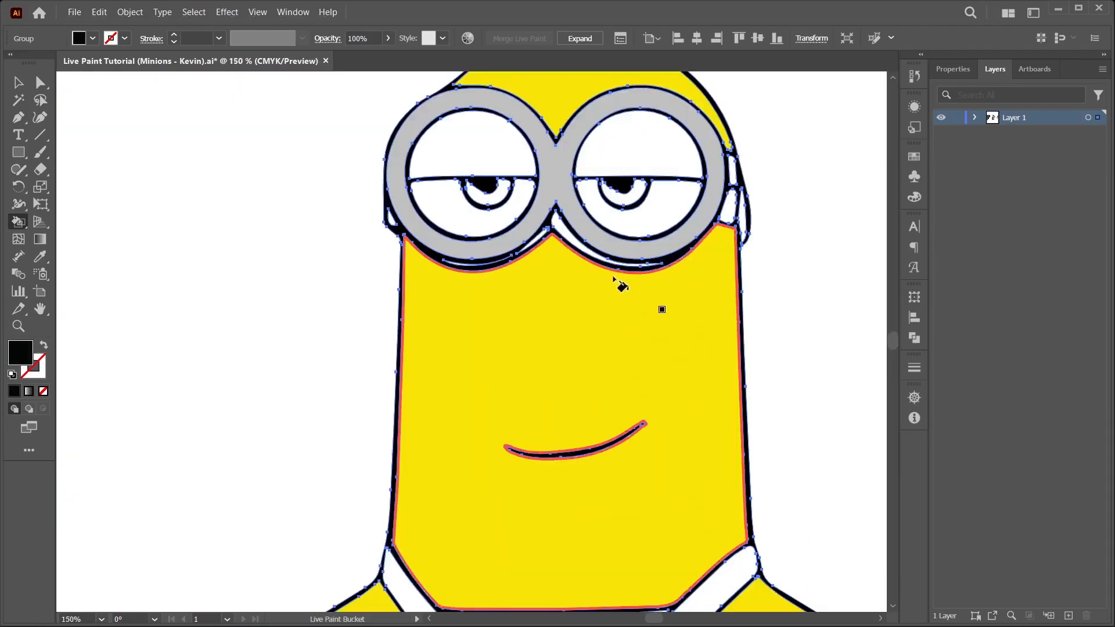
left_click(729, 202)
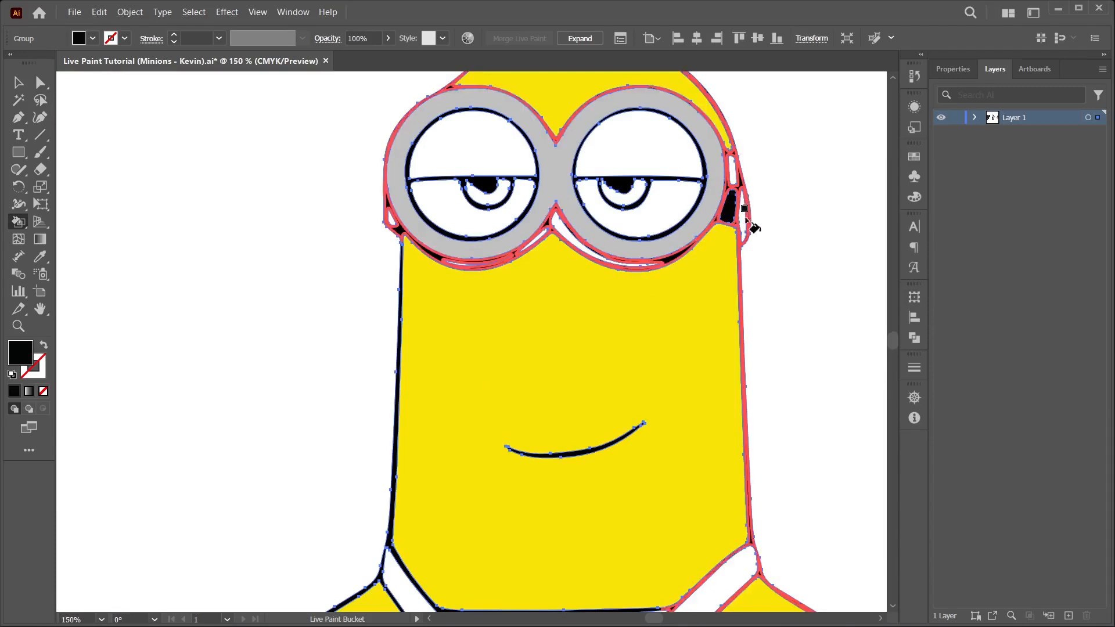
left_click(746, 224)
left_click(732, 170)
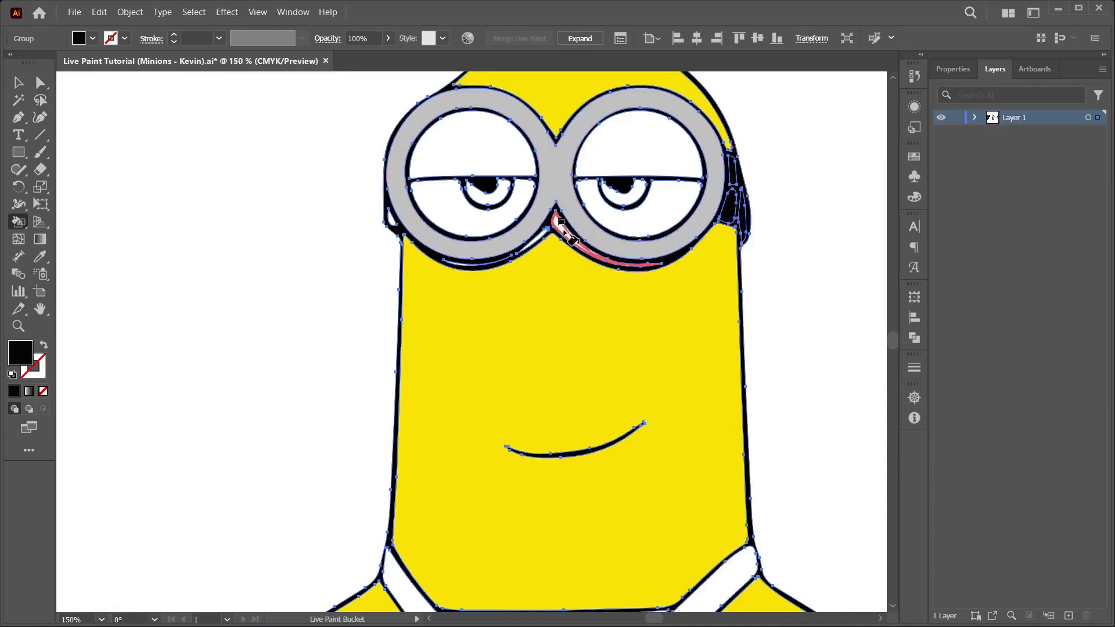
left_click(564, 231)
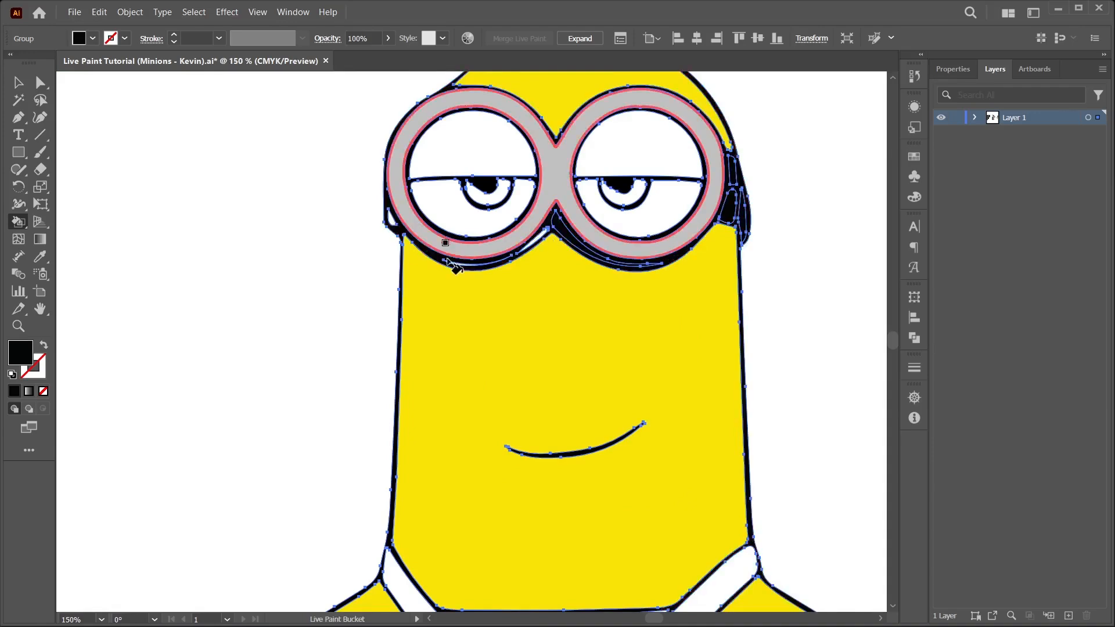
scroll(447, 260, "up", 4)
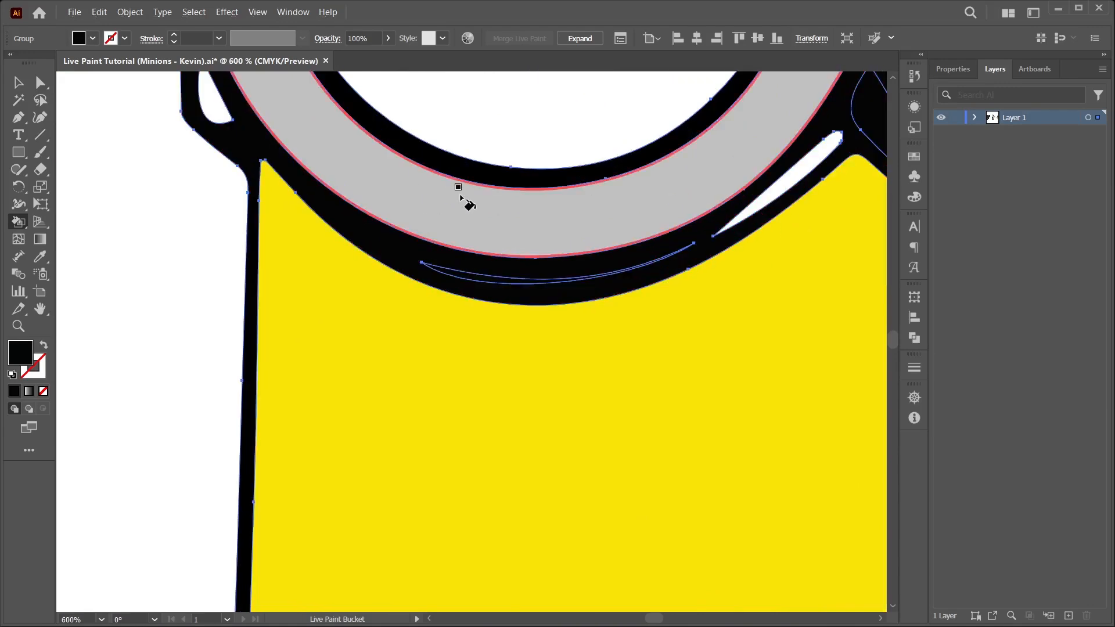
scroll(470, 256, "down", 4)
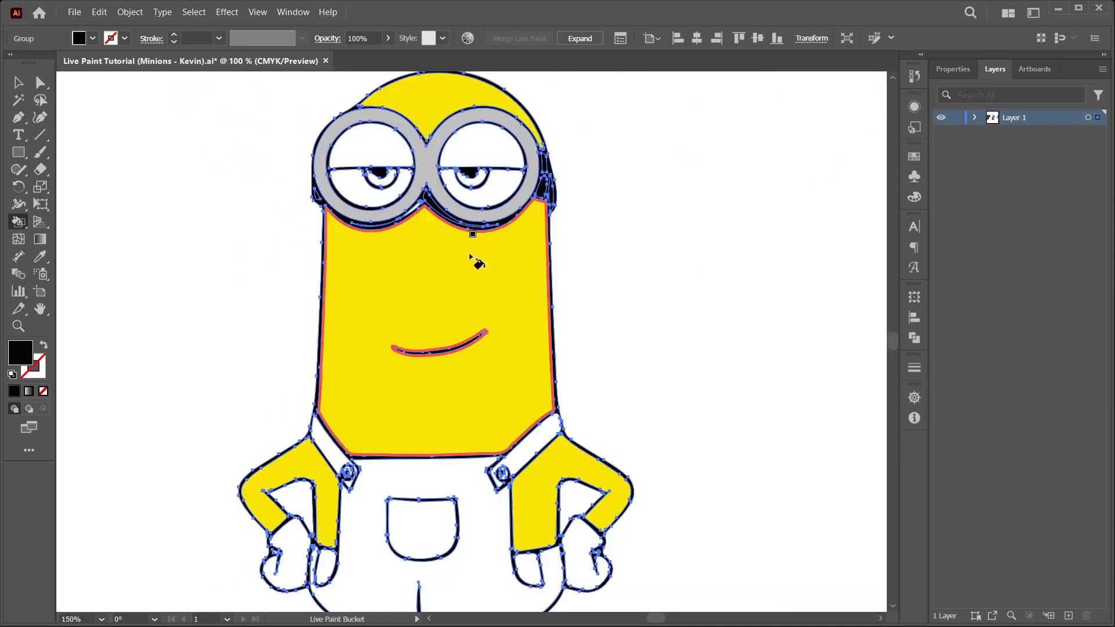
Sample the light blue Goggle Lenses (Glass) swatch and fill the upper half of both lenses with it.
scroll(398, 312, "down", 3)
left_click_drag(266, 301, 660, 308)
scroll(625, 281, "down", 1)
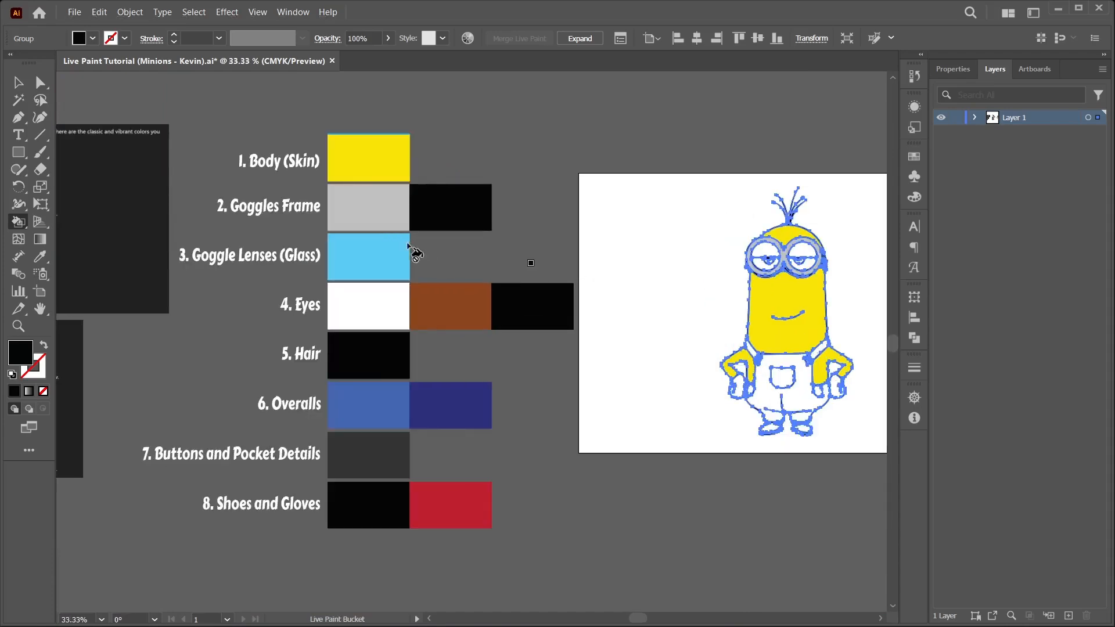
left_click(379, 260, "alt")
left_click_drag(709, 227, 460, 209)
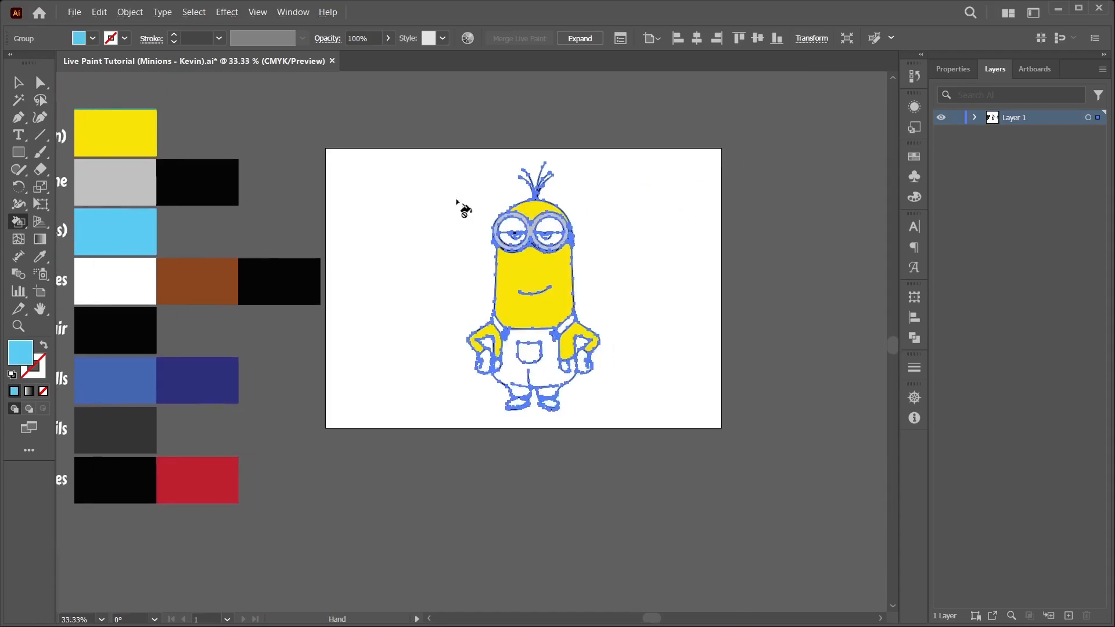
scroll(532, 203, "up", 3)
left_click(488, 253)
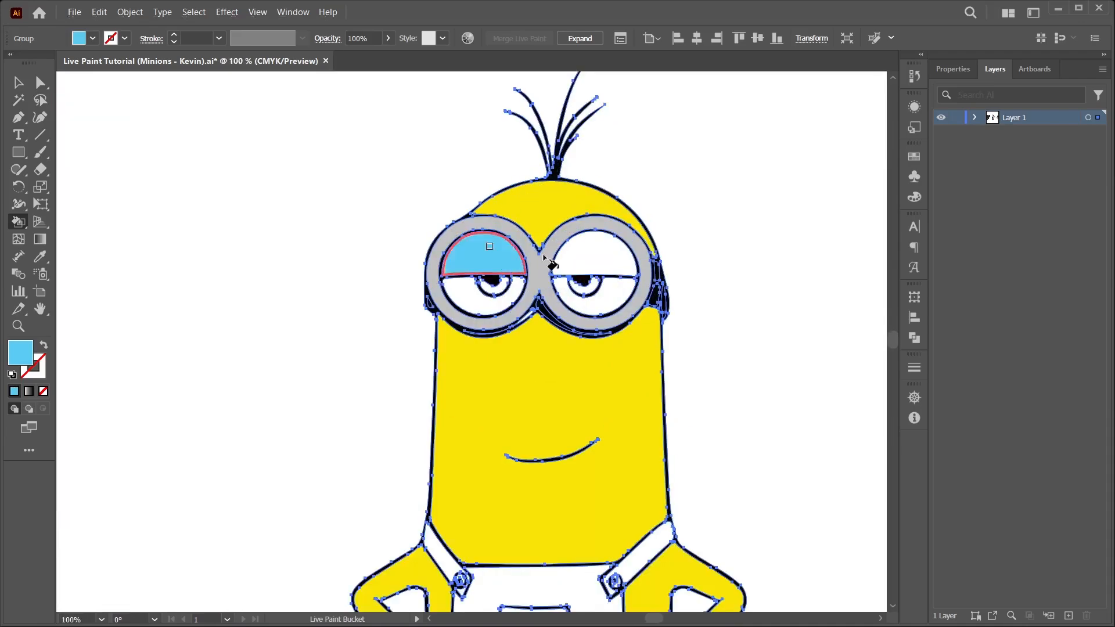
left_click(598, 256)
Sample the brown Eyes swatch and fill the irises of both eyes with it.
scroll(314, 273, "down", 3)
left_click_drag(179, 289, 421, 290)
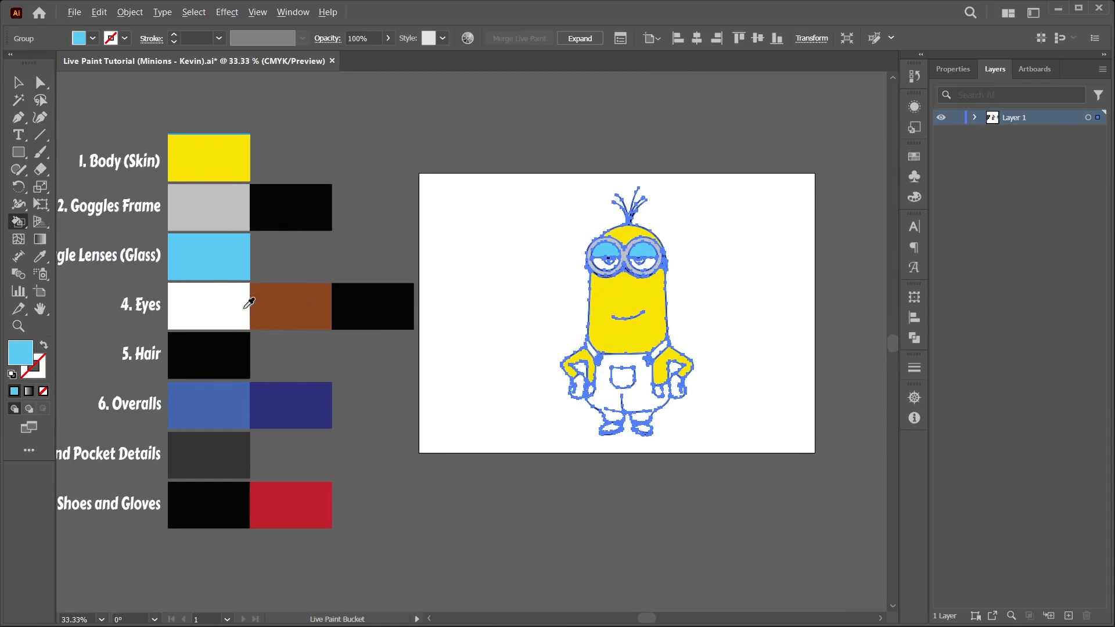
left_click(284, 303, "alt")
scroll(616, 299, "up", 5)
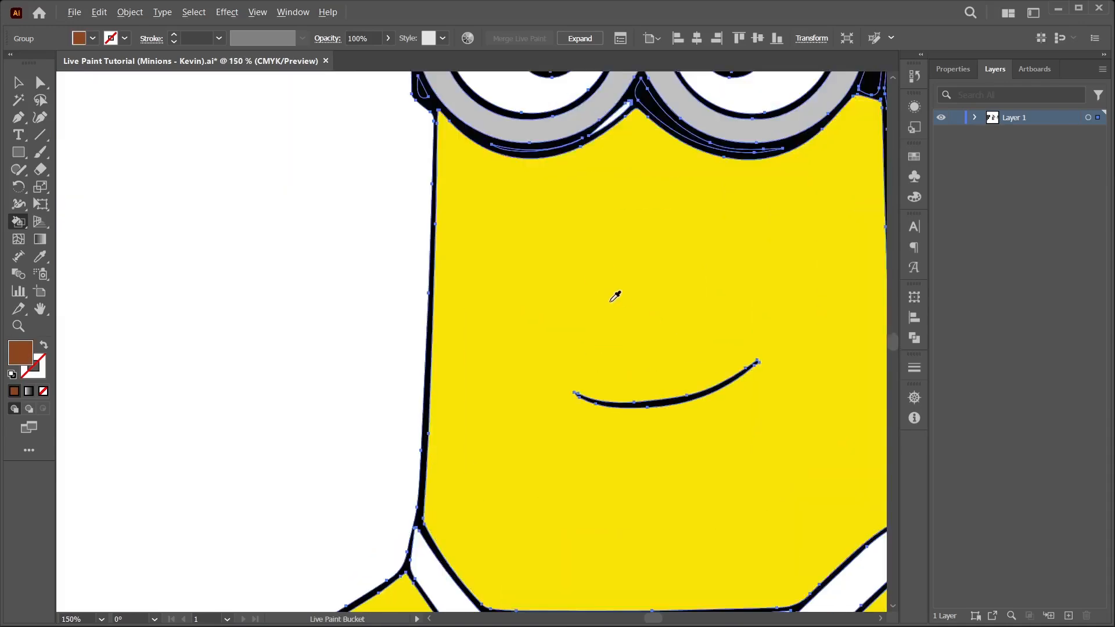
left_click_drag(595, 308, 516, 439)
left_click(495, 185)
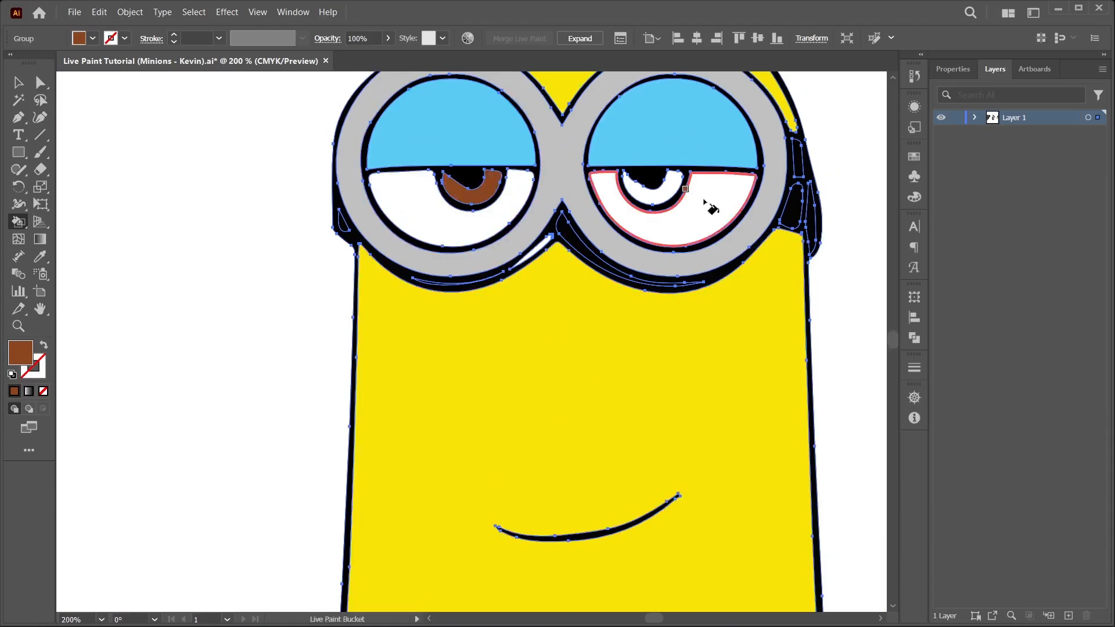
left_click(662, 196)
scroll(535, 319, "down", 3)
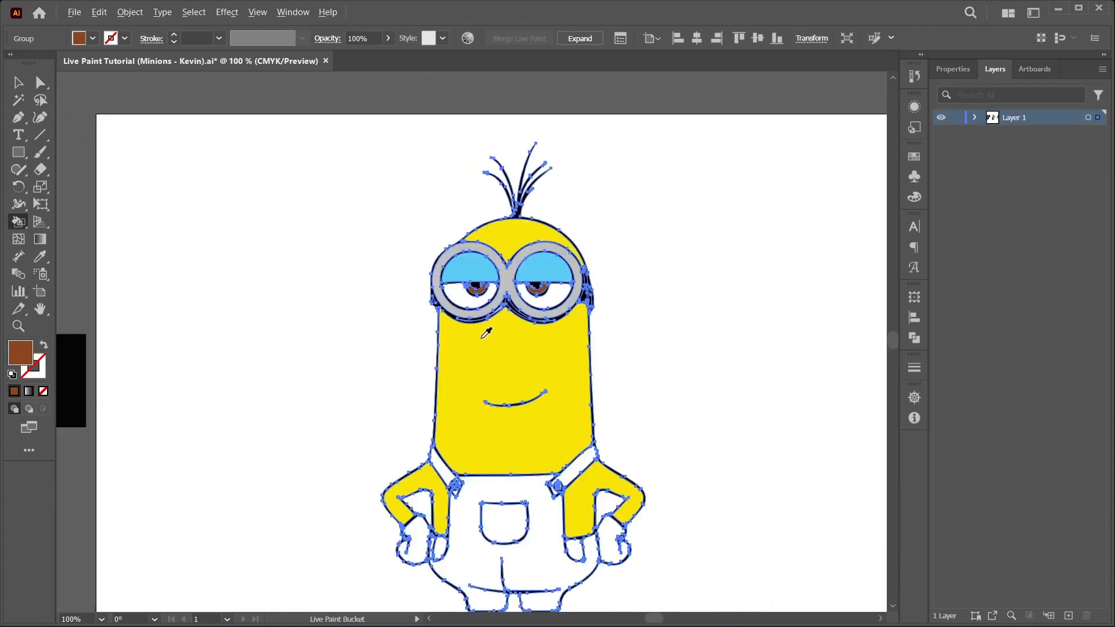
scroll(281, 384, "down", 2)
left_click_drag(223, 402, 480, 307)
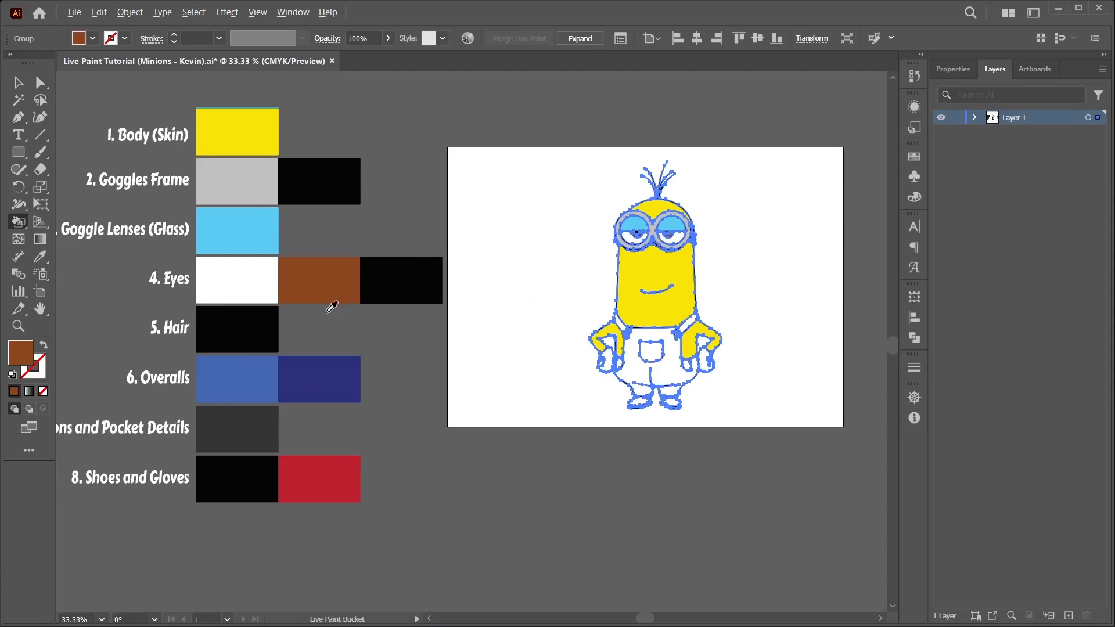
Sample the dark blue Overalls swatch and fill the main body of the overalls with it.
left_click(319, 378, "alt")
scroll(696, 343, "up", 2)
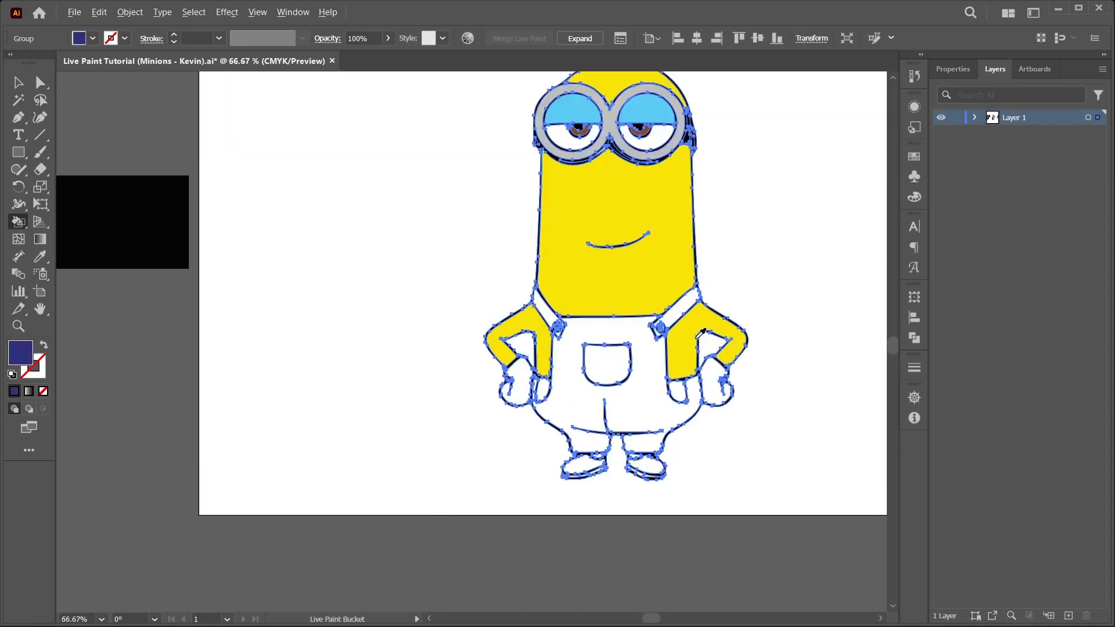
left_click(629, 392)
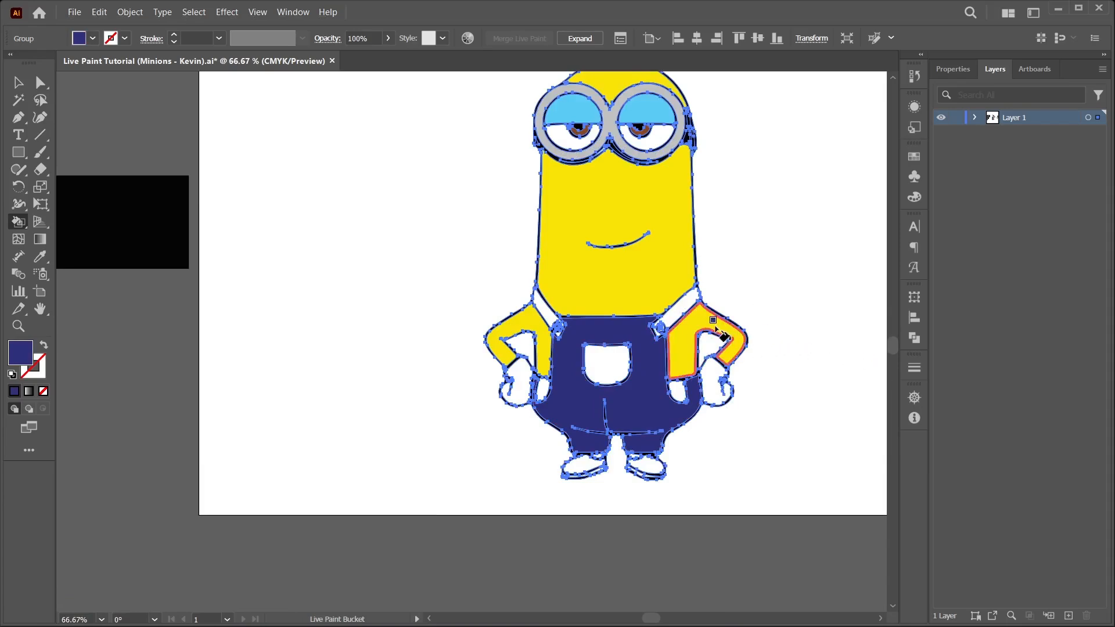
Sample the lighter blue Overalls swatch and fill the front pocket, left side pocket, right glove and both shoulder straps with it.
scroll(430, 301, "down", 2)
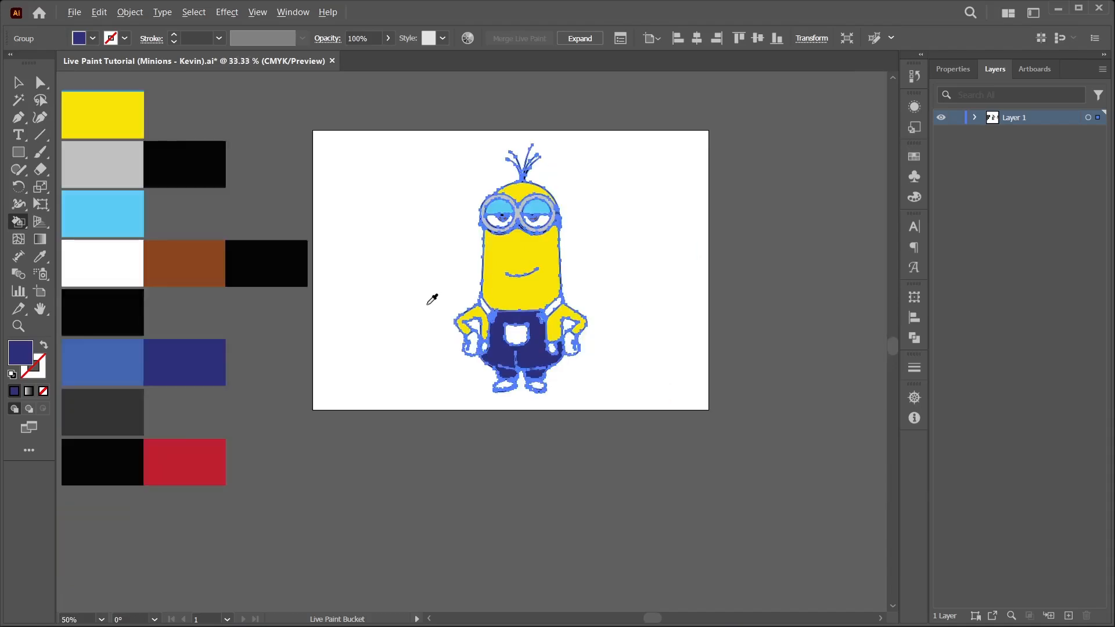
left_click(102, 368, "alt")
scroll(491, 333, "up", 3)
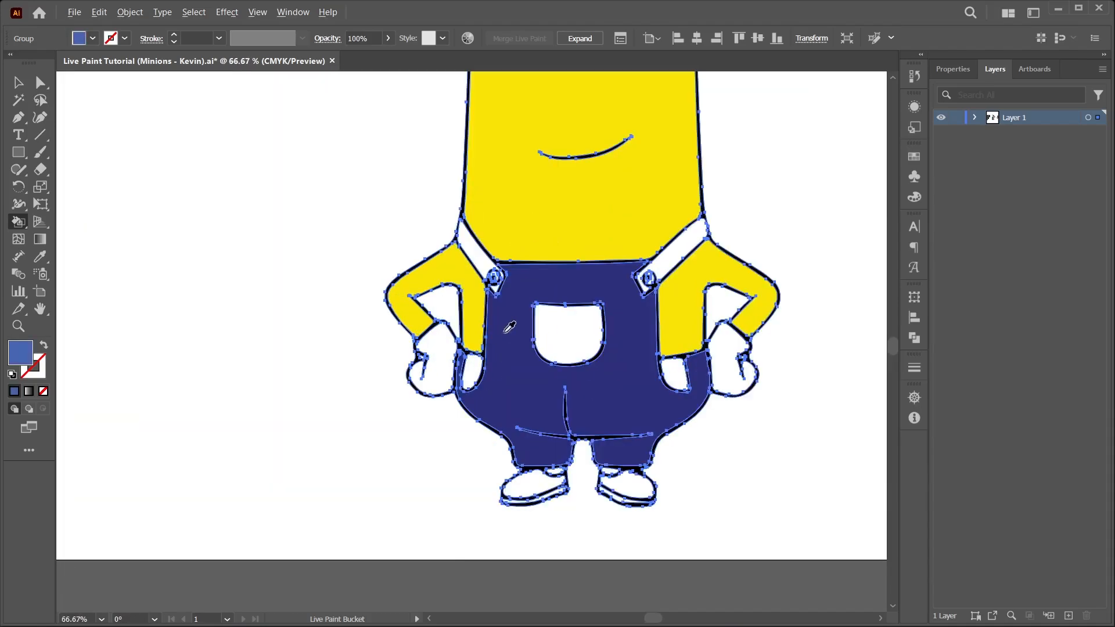
left_click(566, 320)
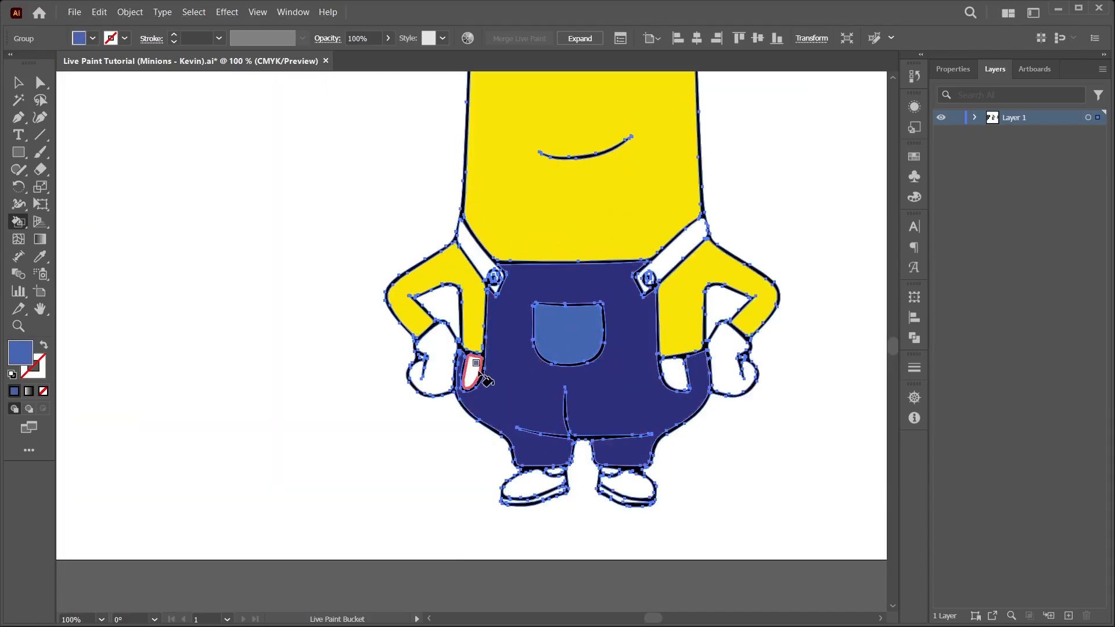
left_click(472, 371)
left_click(731, 357)
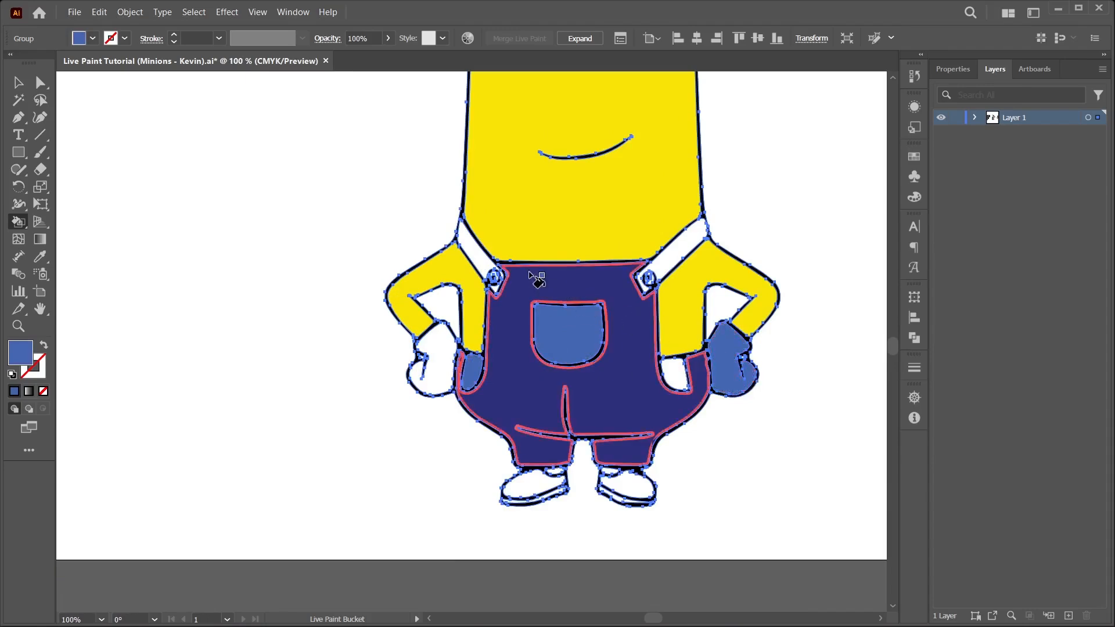
left_click(478, 253)
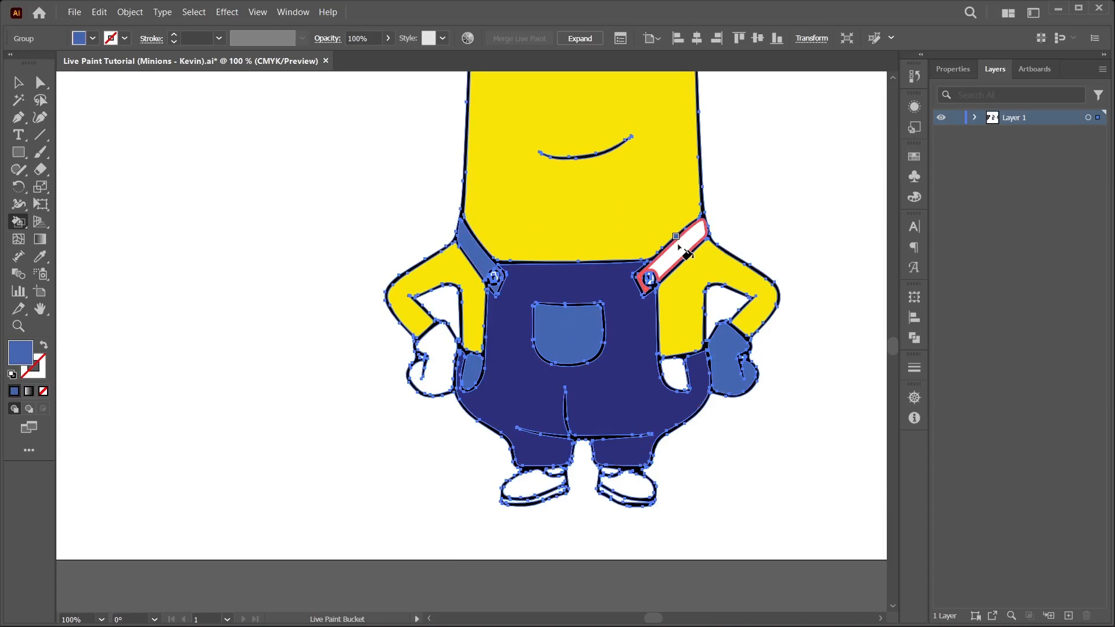
left_click(678, 247)
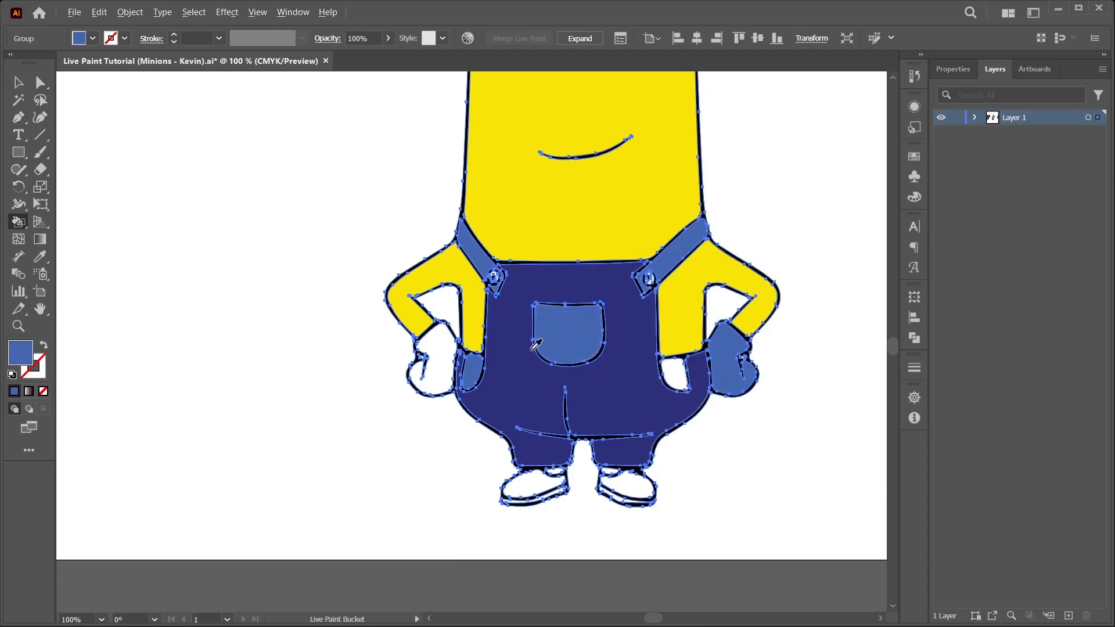
Sample the dark blue Overalls swatch and fill the rings of both strap buttons and the right side pocket with it.
scroll(107, 349, "down", 3)
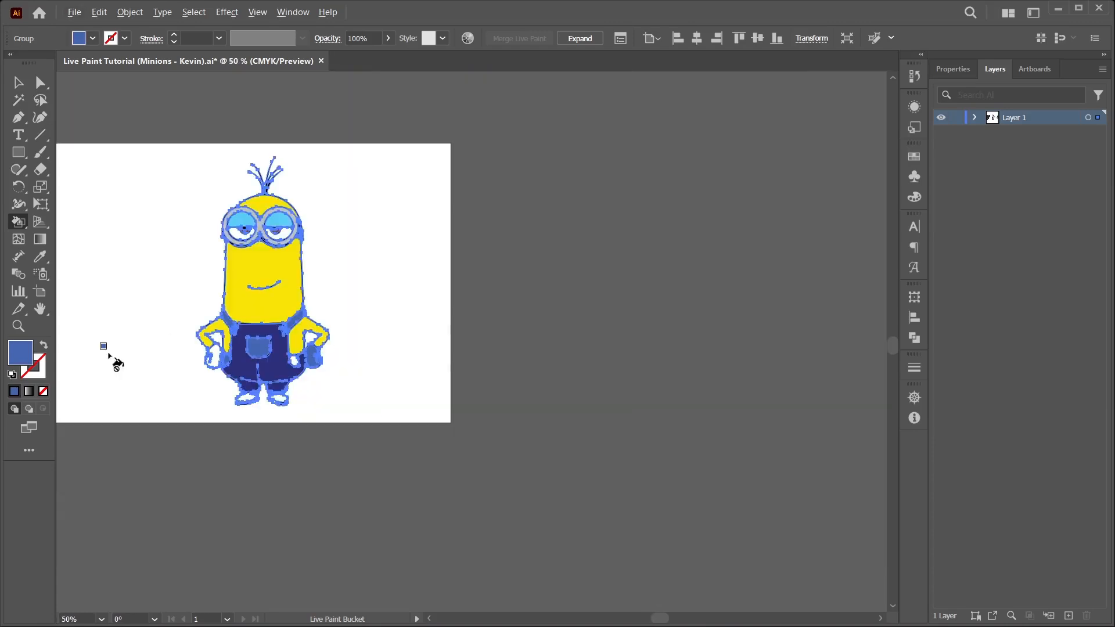
left_click_drag(115, 361, 501, 406)
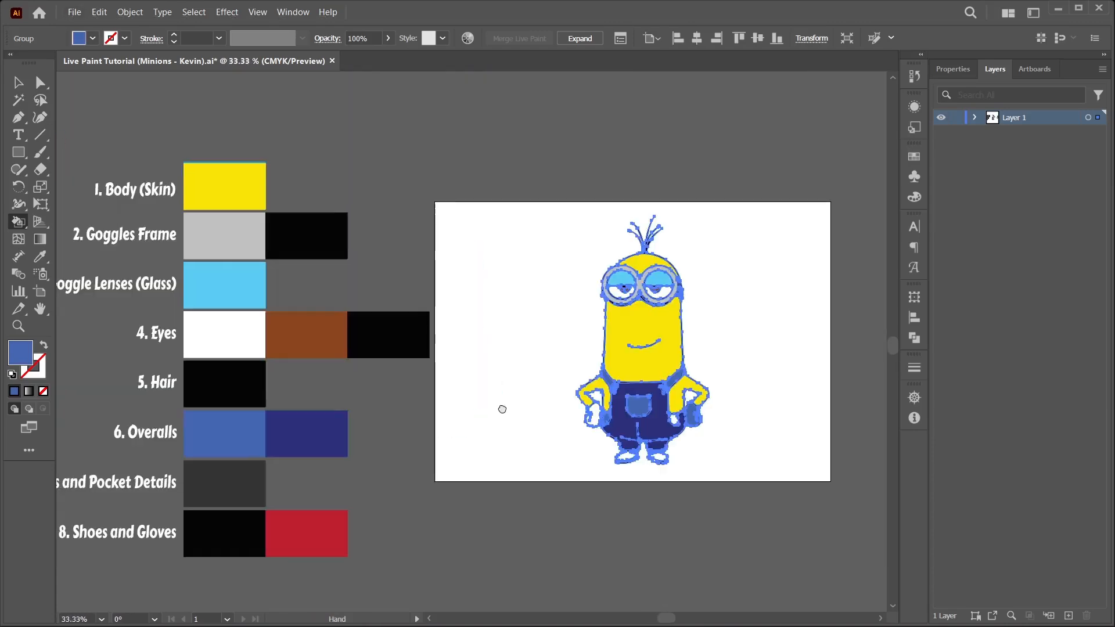
left_click(331, 422, "alt")
scroll(627, 393, "up", 8)
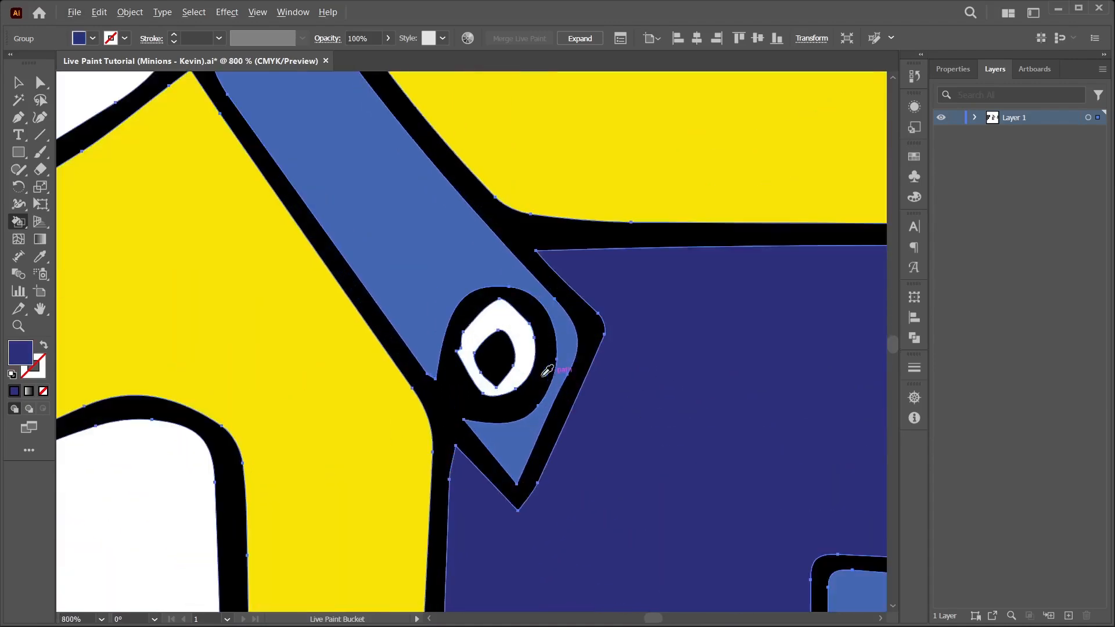
left_click(525, 338)
scroll(703, 325, "down", 2)
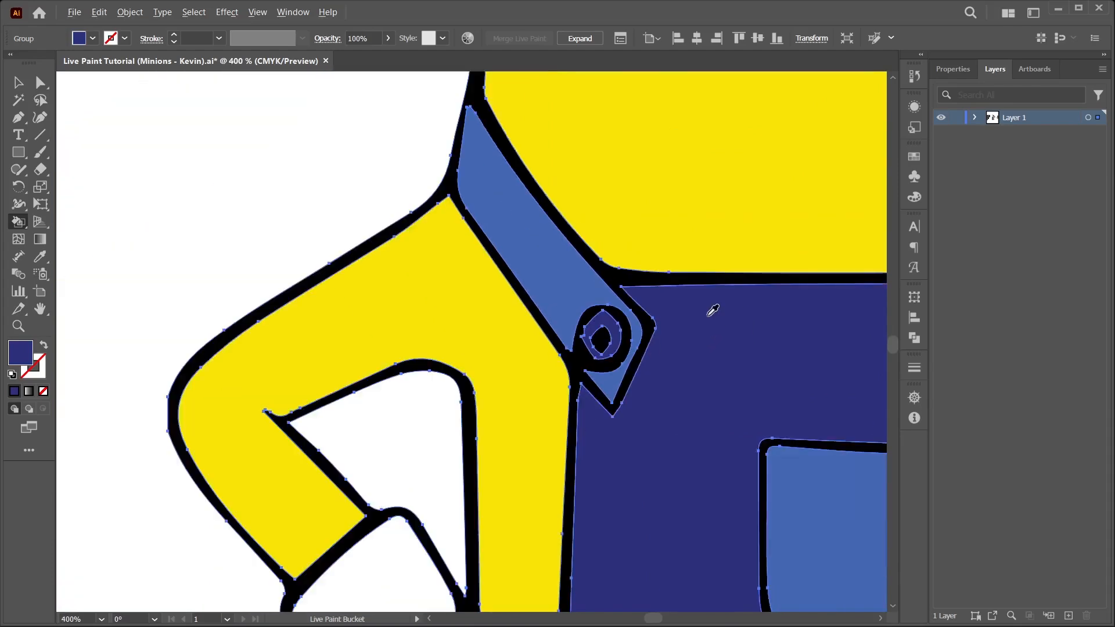
left_click_drag(709, 311, 232, 174)
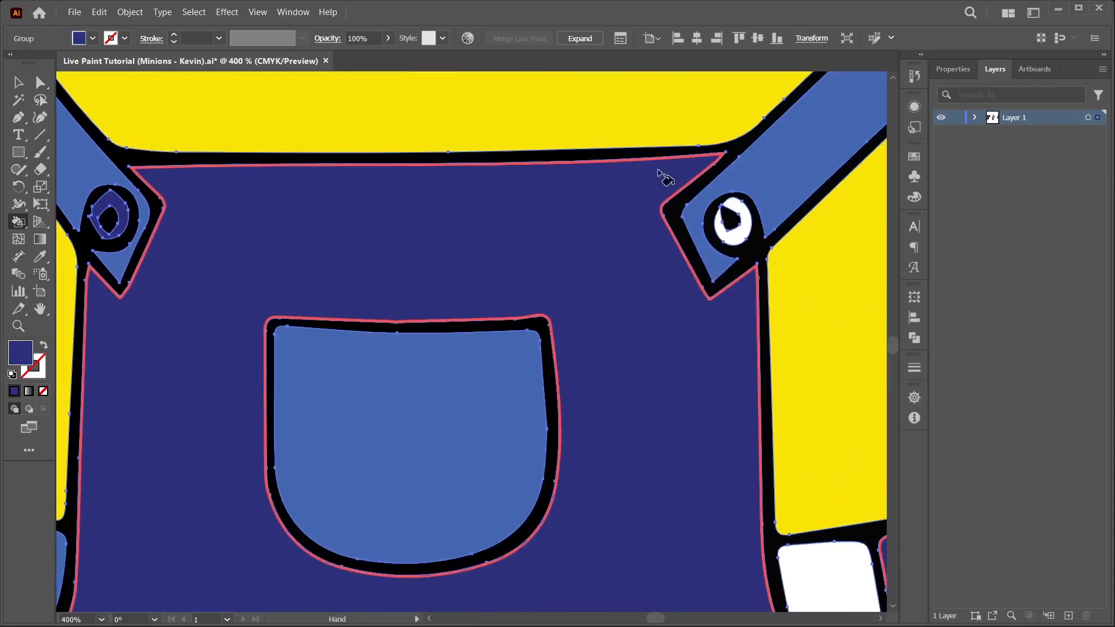
left_click(738, 235)
scroll(570, 217, "down", 5)
left_click_drag(278, 261, 440, 328)
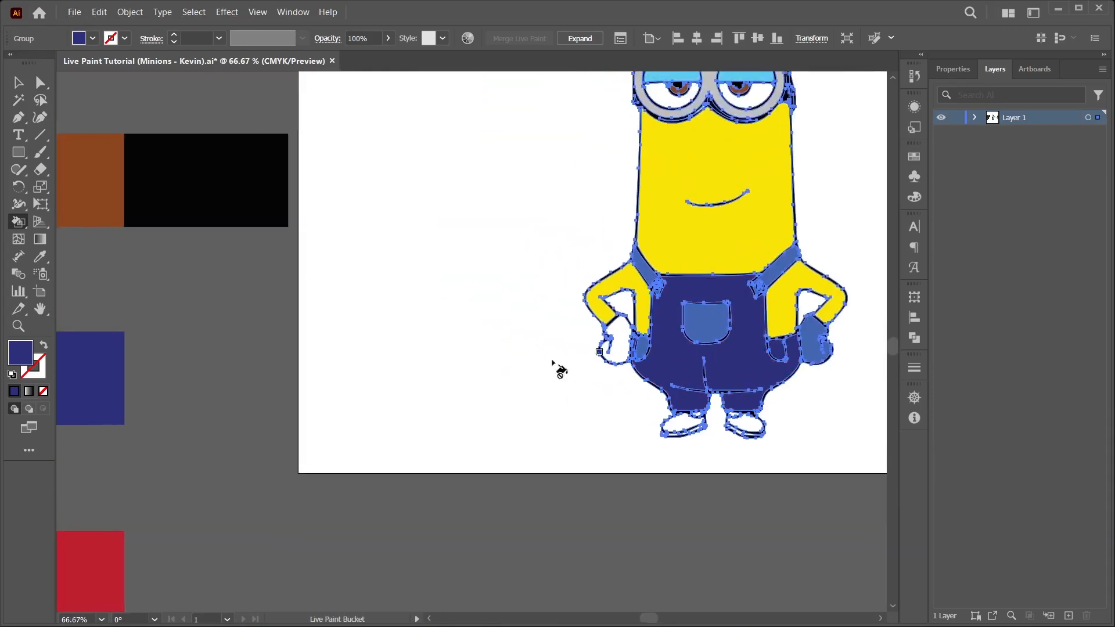
Sample the red Shoes and Gloves swatch and fill both gloves with it.
scroll(273, 299, "down", 2)
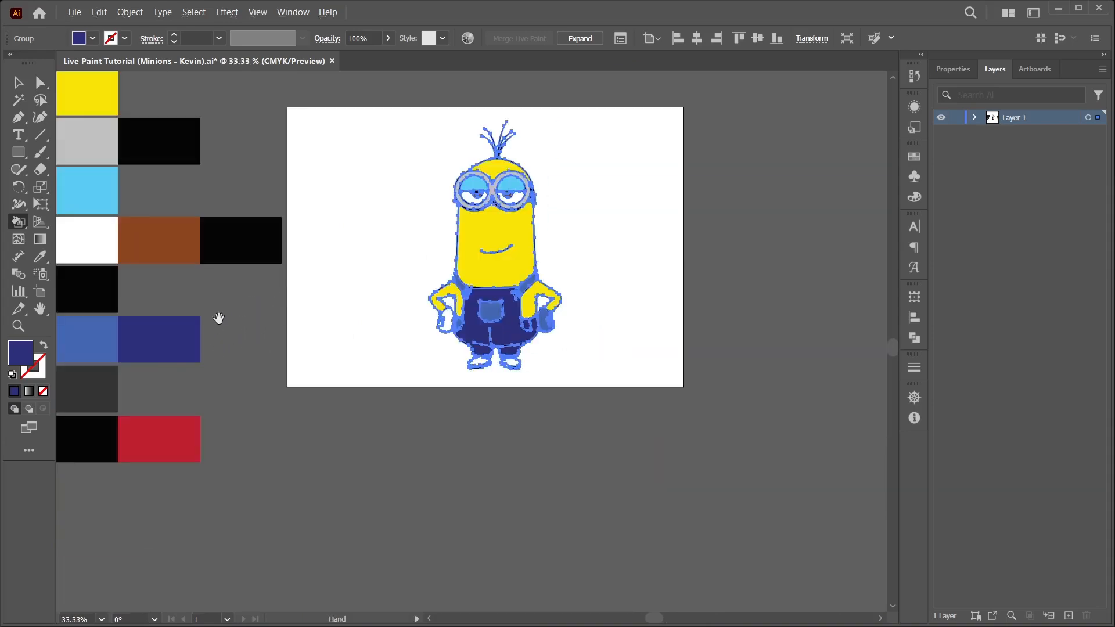
left_click_drag(218, 319, 369, 266)
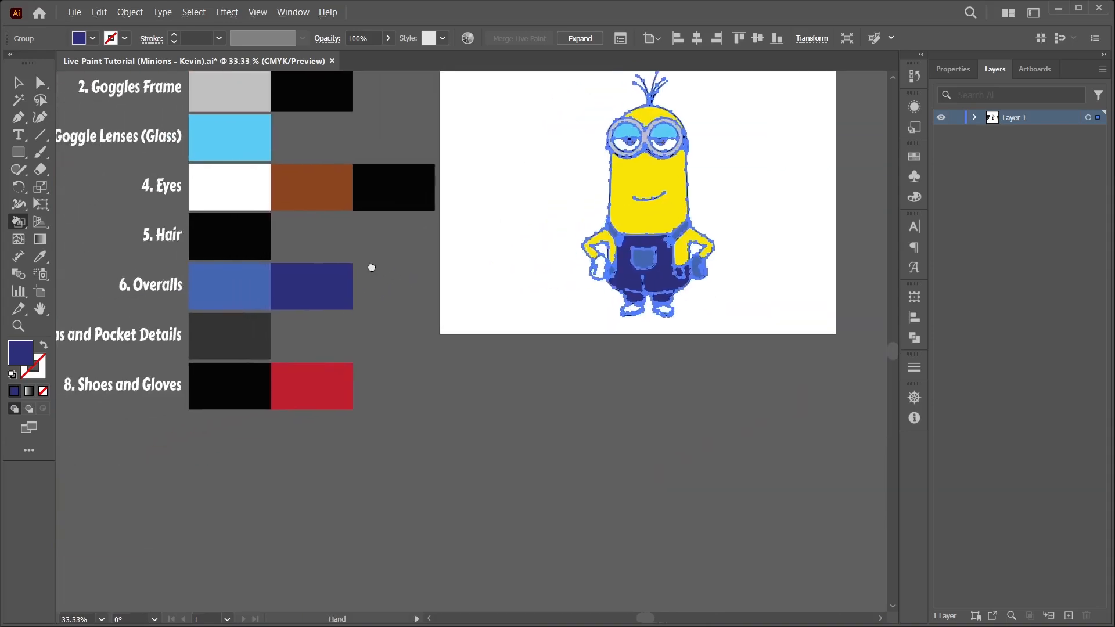
left_click(301, 379, "alt")
scroll(629, 266, "up", 4)
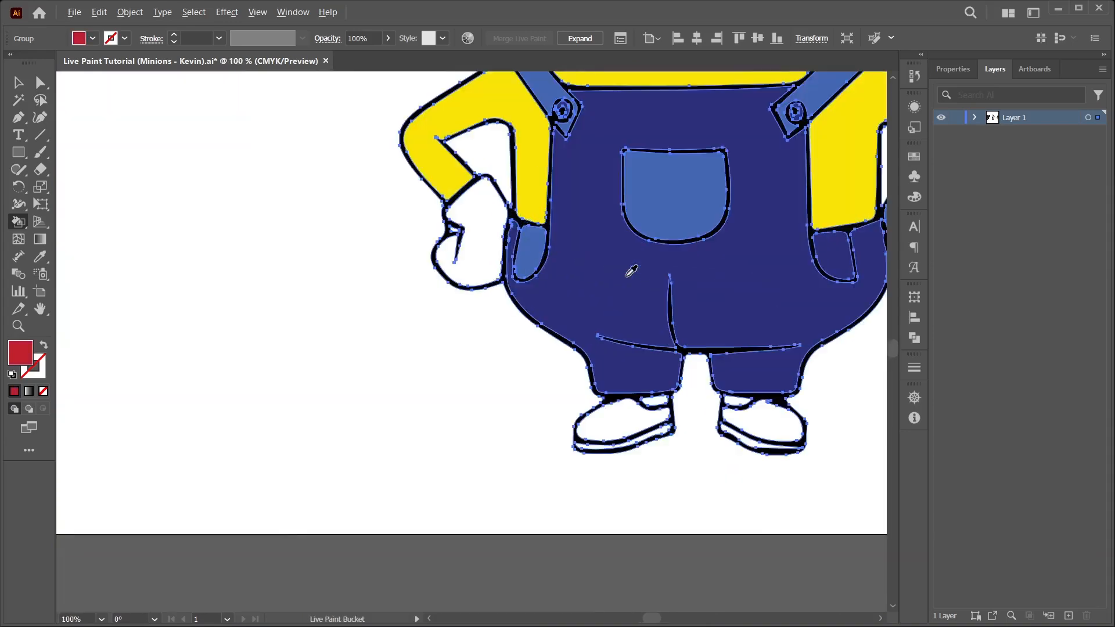
left_click(498, 235)
scroll(523, 221, "right", 5)
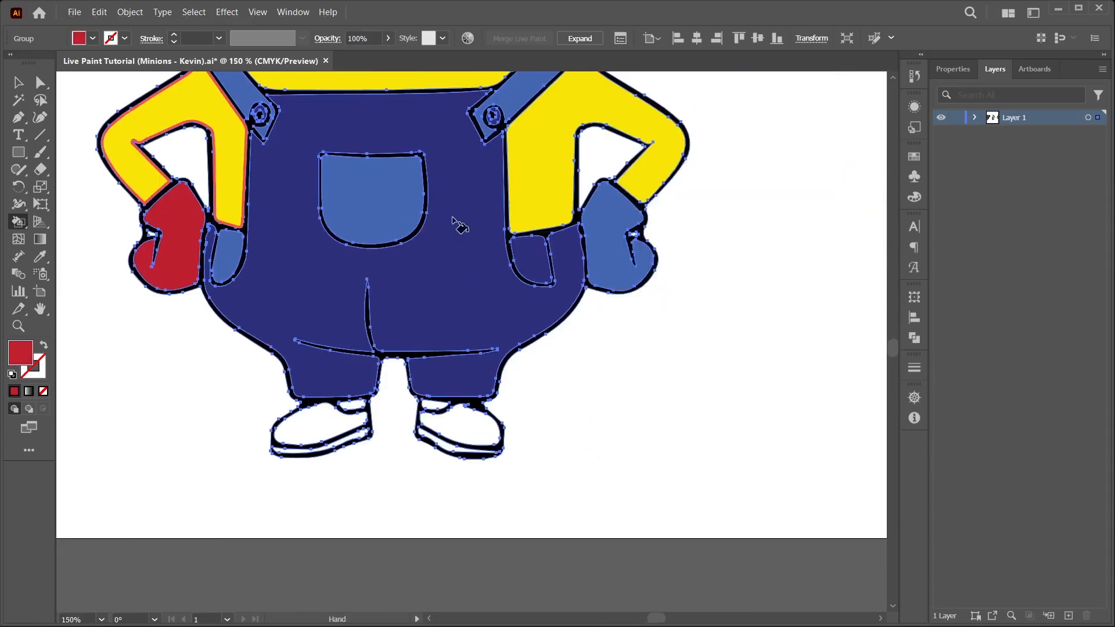
left_click(607, 225)
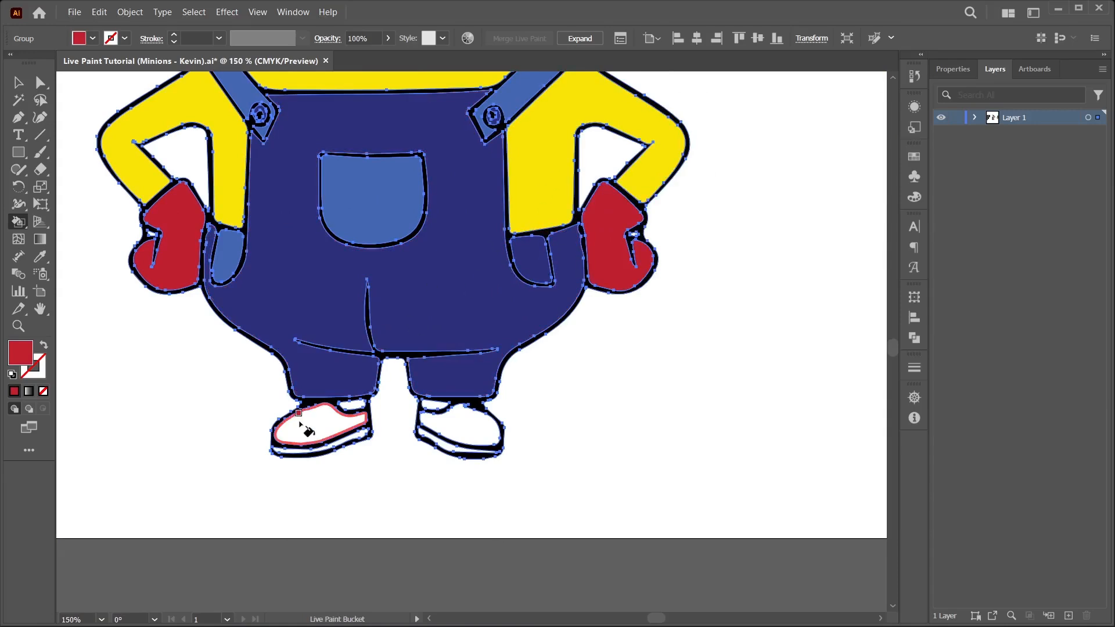
Fill the sole strips and the small ankle openings of both shoes with the red.
scroll(304, 447, "up", 3)
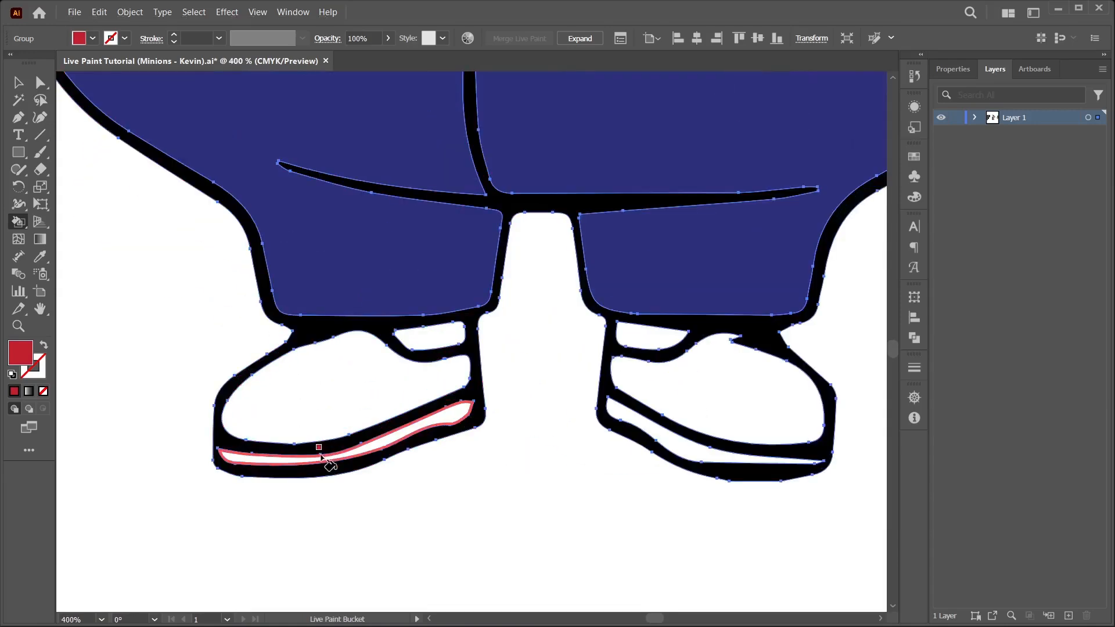
left_click(369, 450)
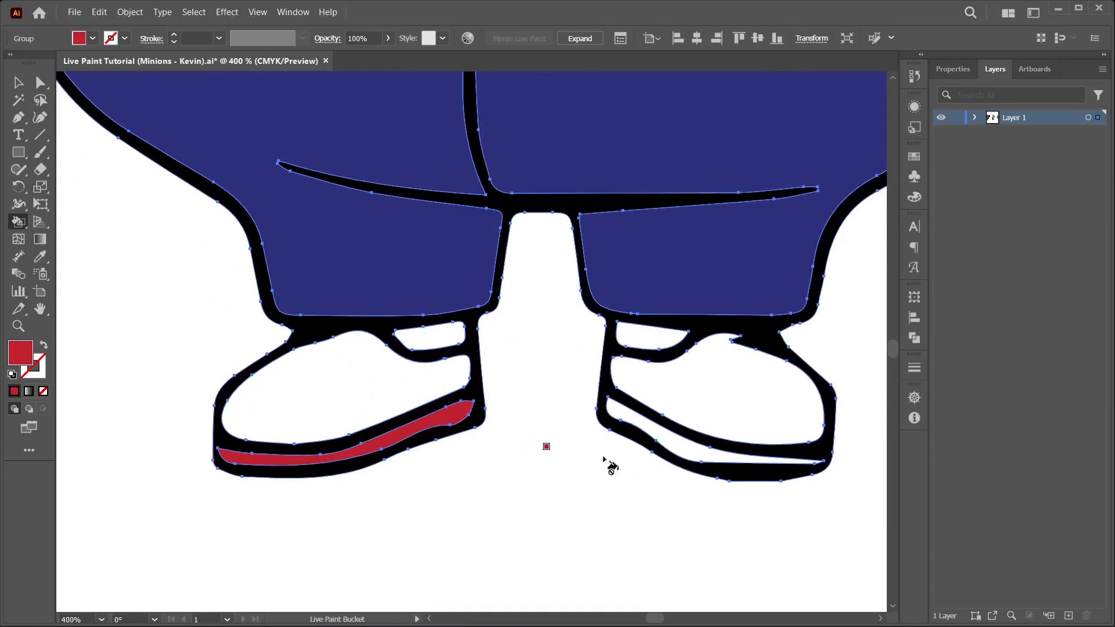
left_click(667, 437)
left_click(425, 337)
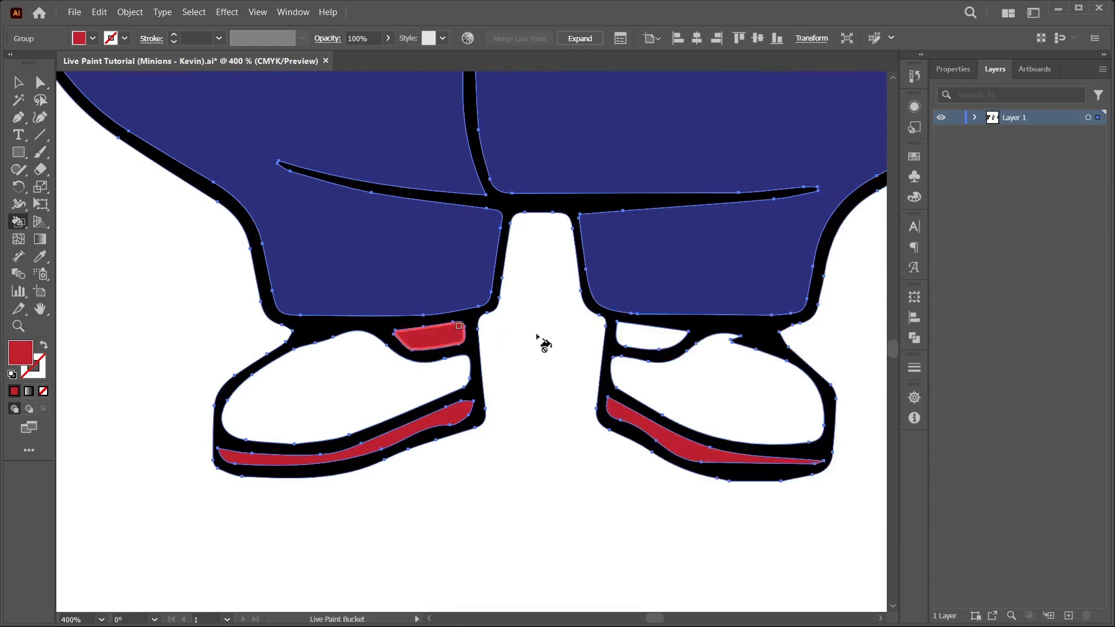
left_click(658, 349)
Sample a black palette swatch and fill the upper part of both shoes with it.
scroll(502, 345, "down", 5)
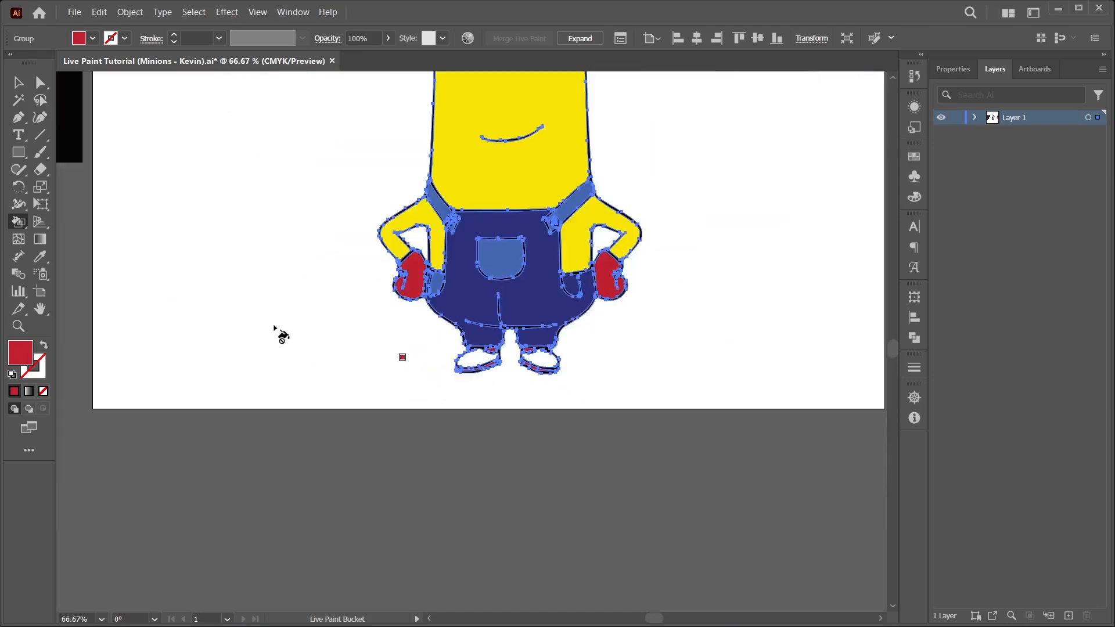
left_click_drag(274, 323, 595, 402)
left_click(348, 212, "alt")
scroll(638, 261, "down", 4)
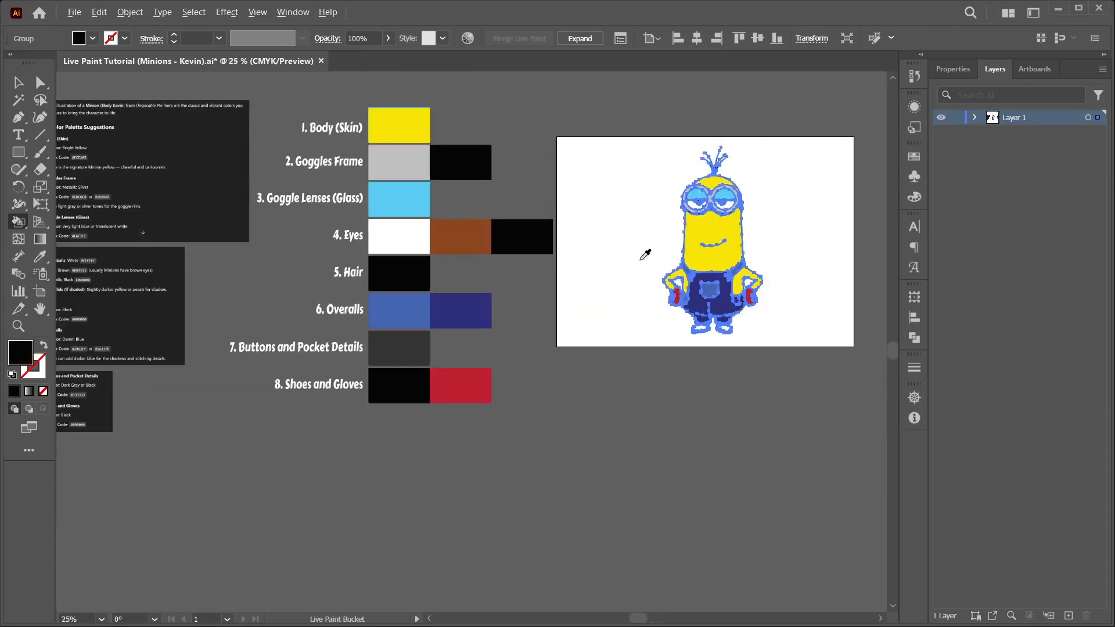
scroll(748, 299, "up", 1)
scroll(748, 299, "up", 6)
left_click(428, 486)
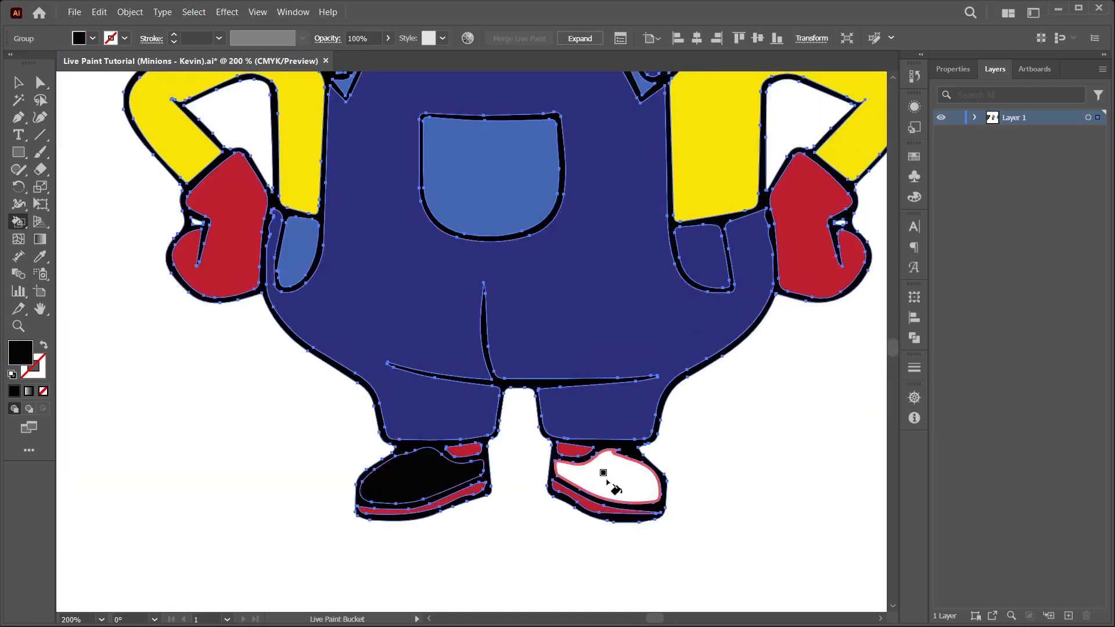
left_click(607, 476)
Sample the lighter blue Overalls swatch, fill the right side pocket with it and deselect the artwork.
scroll(234, 414, "down", 4)
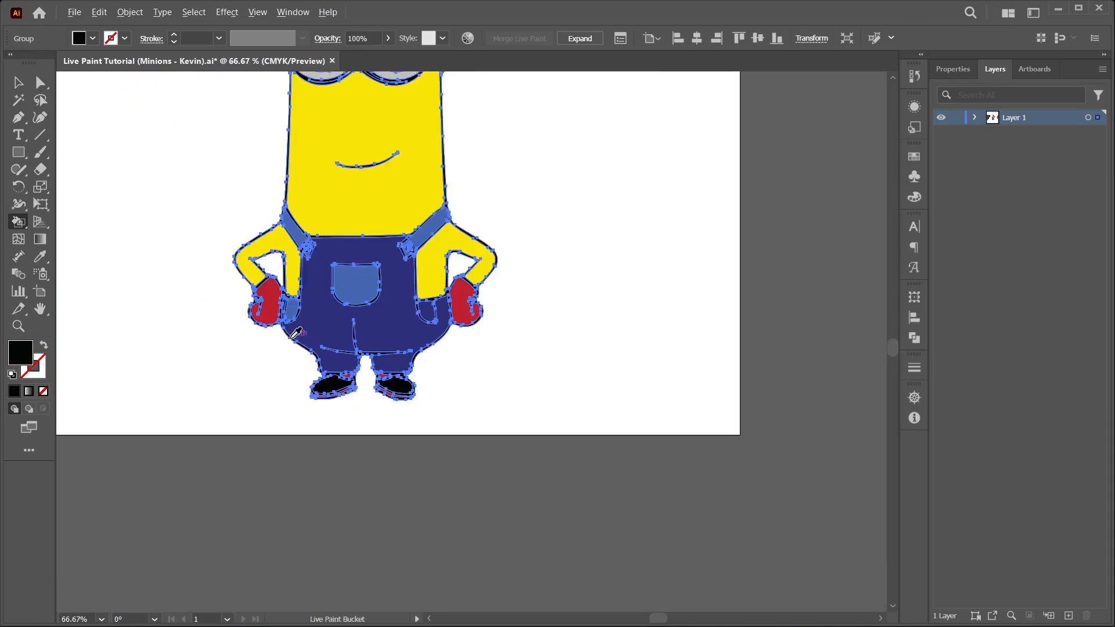
left_click_drag(235, 413, 470, 441)
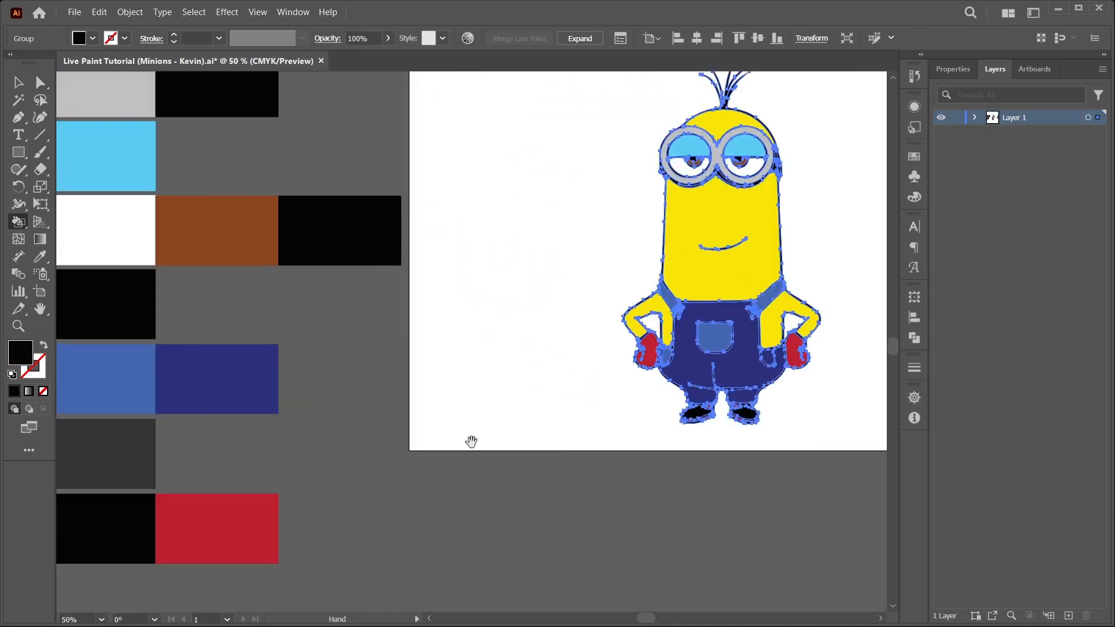
left_click(127, 376, "alt")
scroll(729, 342, "up", 6)
left_click(794, 378)
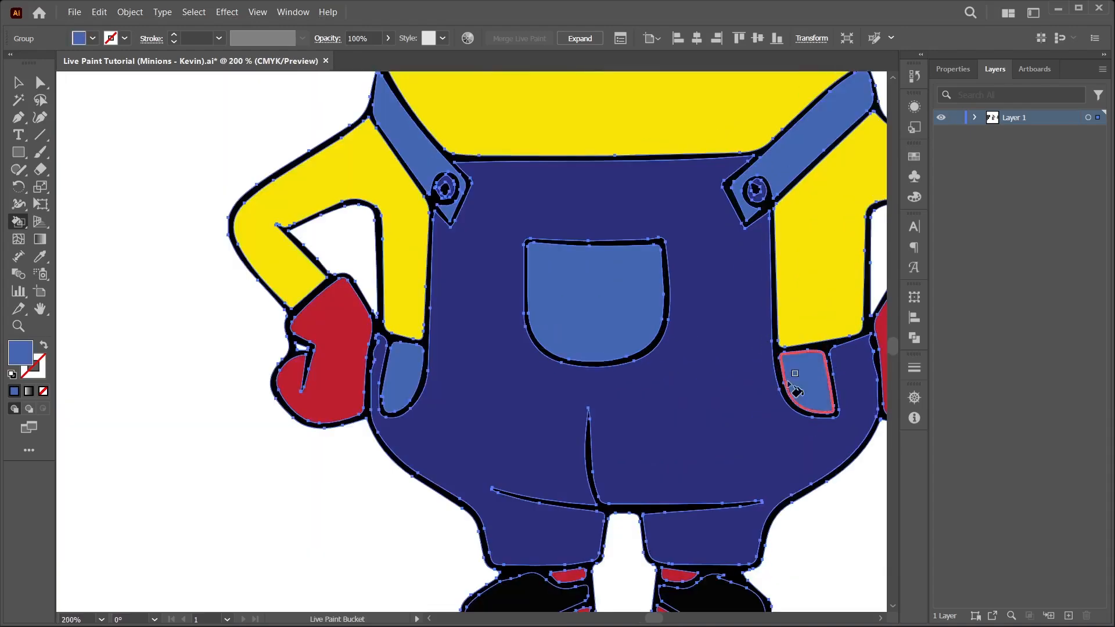
scroll(586, 343, "down", 3)
scroll(590, 341, "down", 2)
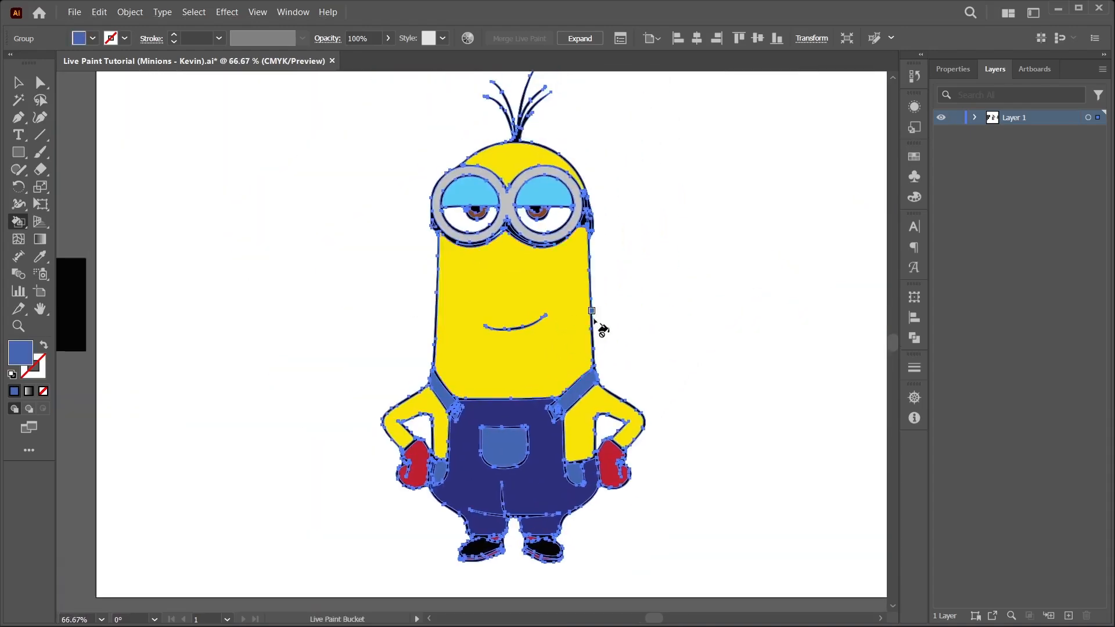
key("v")
left_click(762, 263)
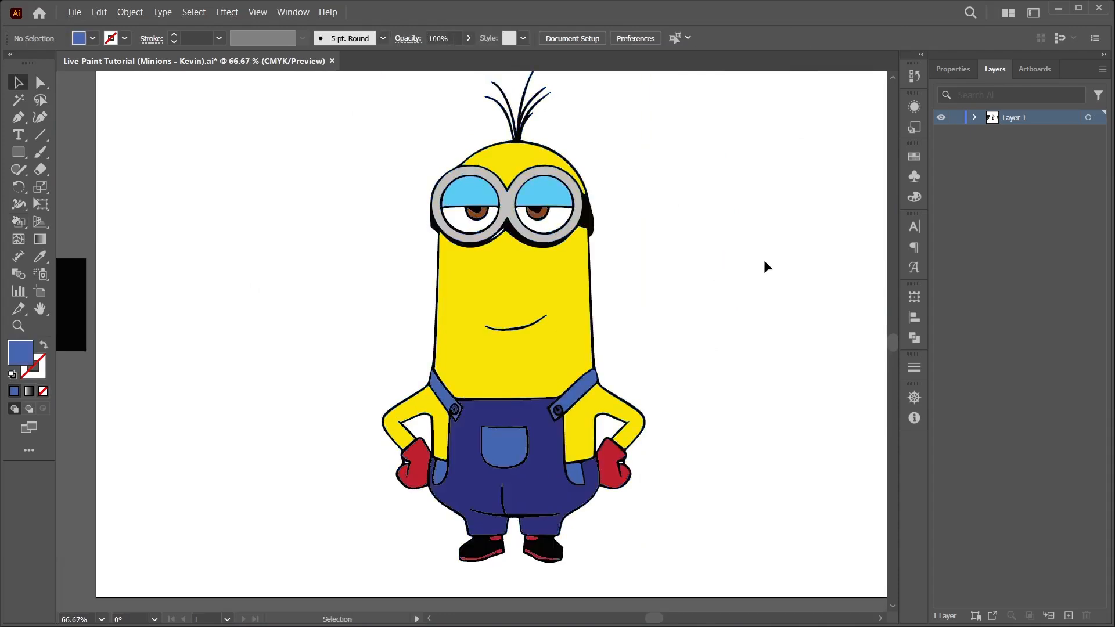
scroll(743, 262, "down", 1)
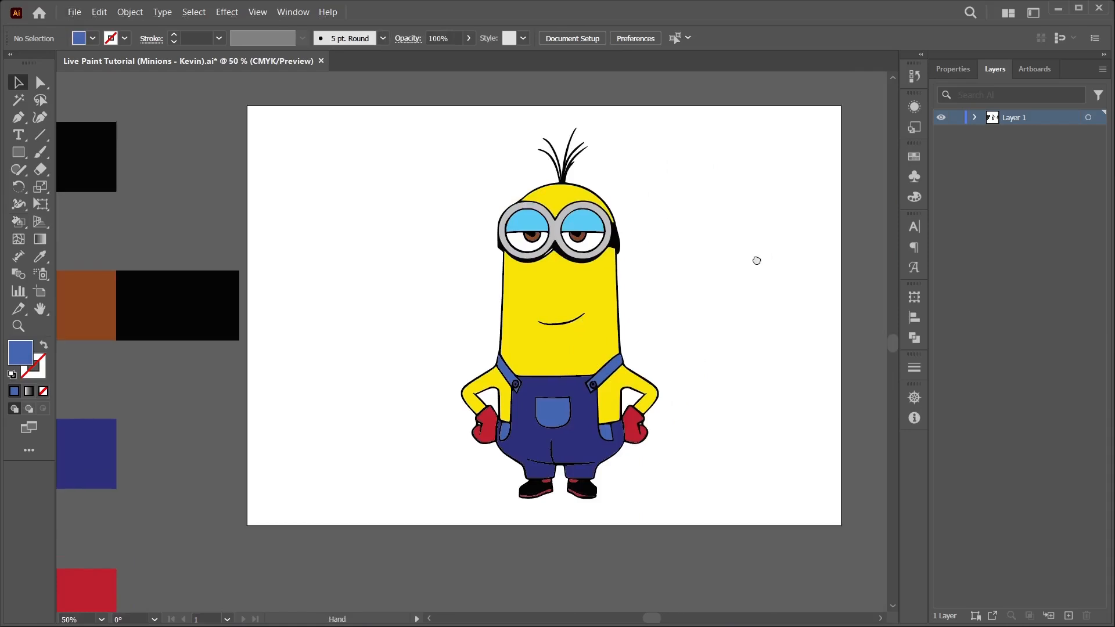
scroll(720, 270, "up", 1)
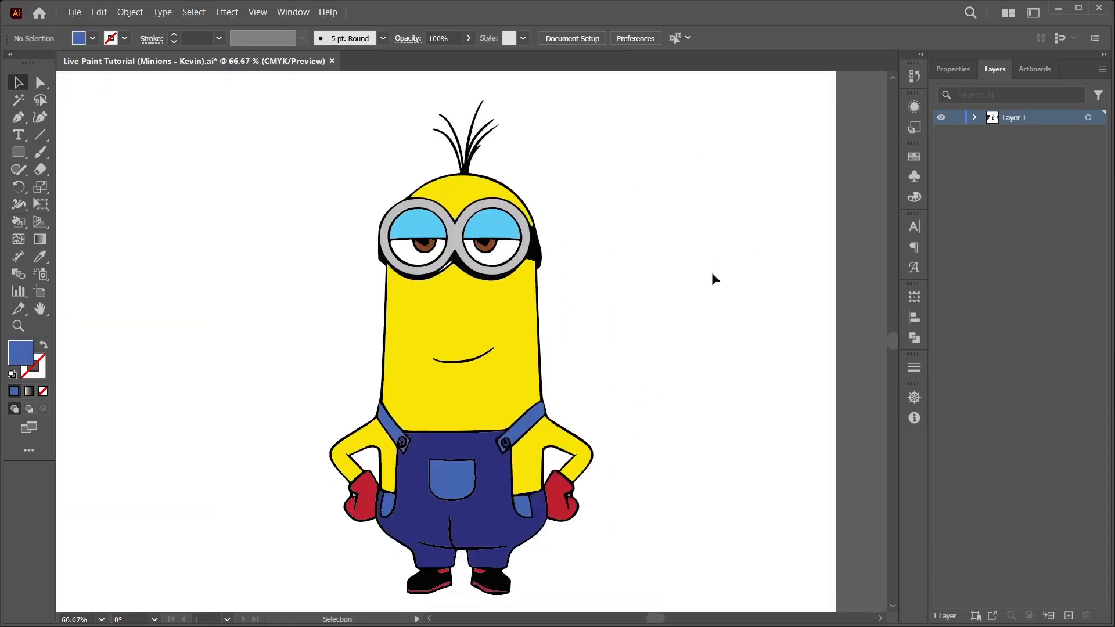
scroll(713, 274, "down", 1)
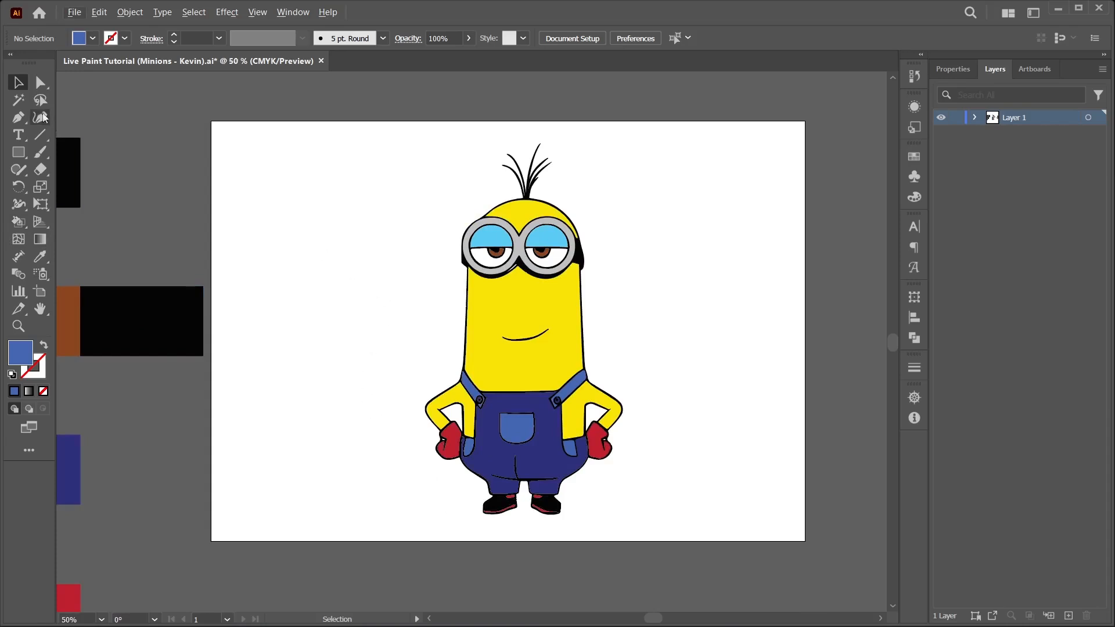
Reselect the Minion with the Live Paint Bucket, sample the black, brown and dark blue swatches, and try a black fill on the body.
left_click_drag(351, 145, 653, 456)
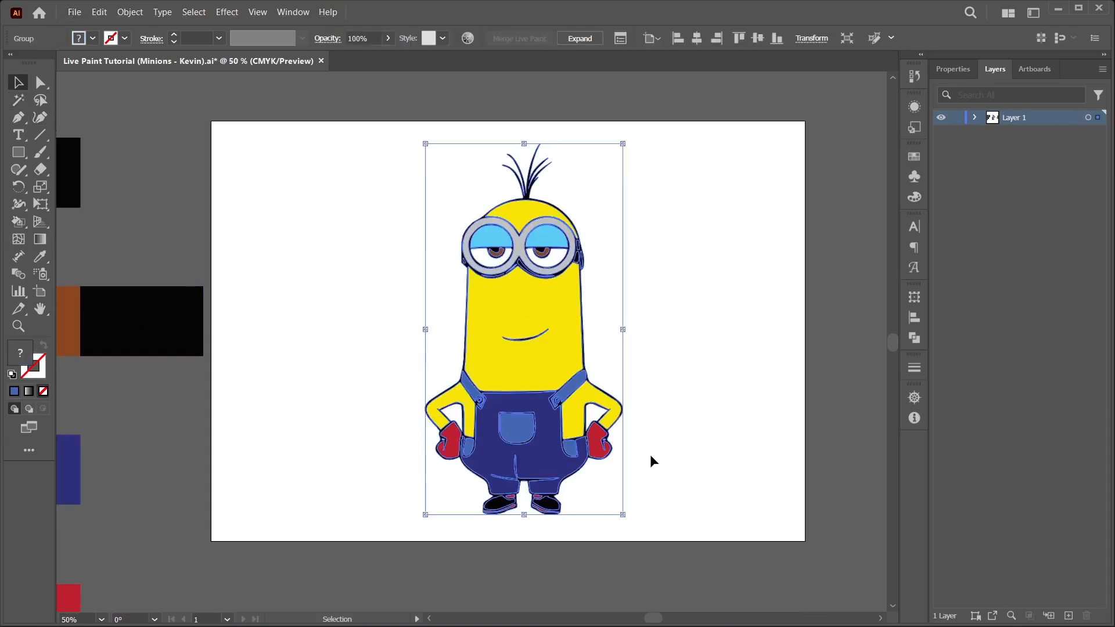
key("k")
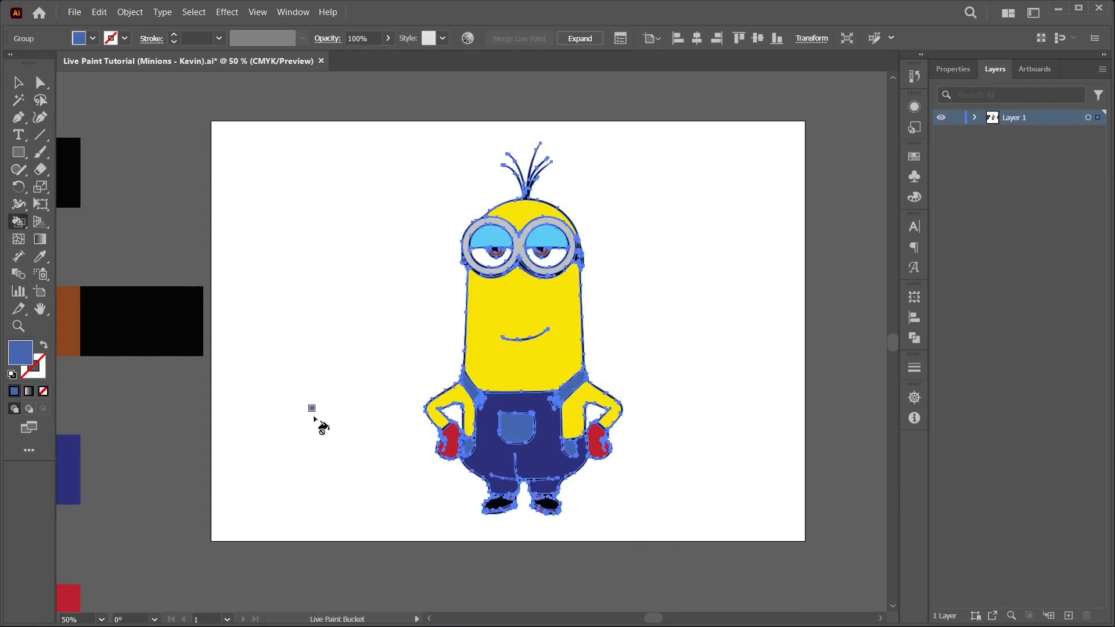
left_click(148, 315, "alt")
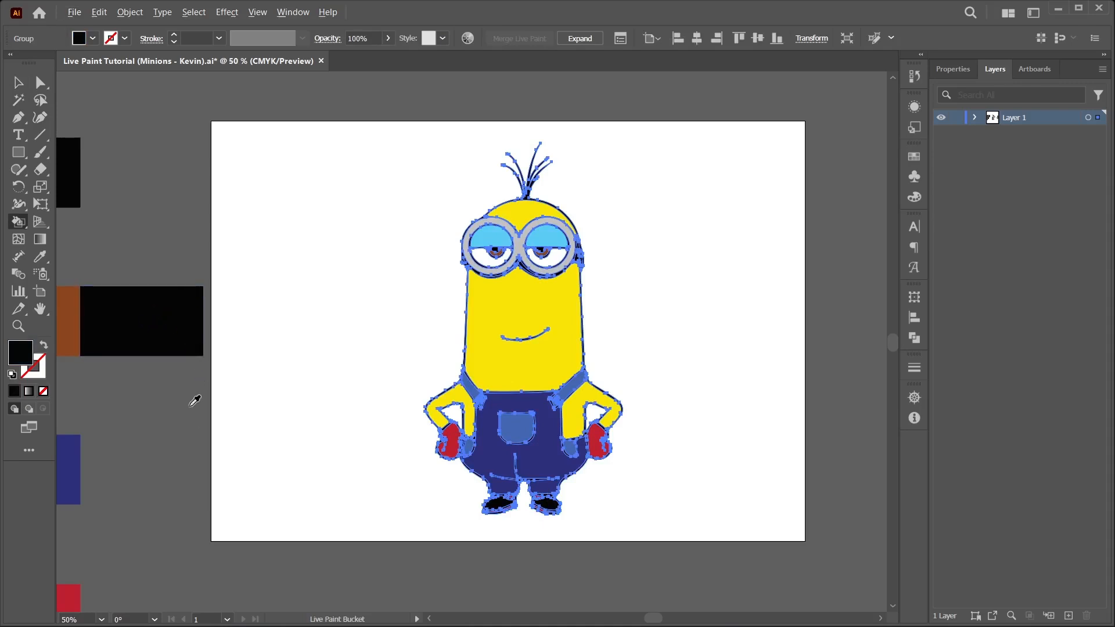
scroll(190, 405, "down", 2)
left_click(115, 359, "alt")
left_click(115, 434, "alt")
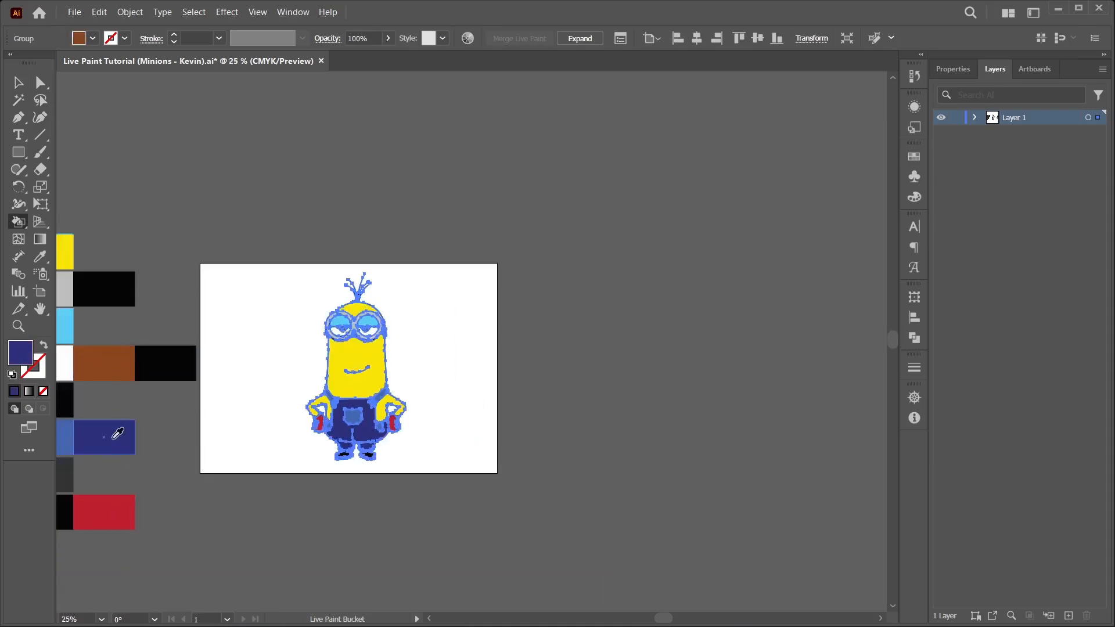
left_click(96, 289, "alt")
scroll(348, 381, "up", 2)
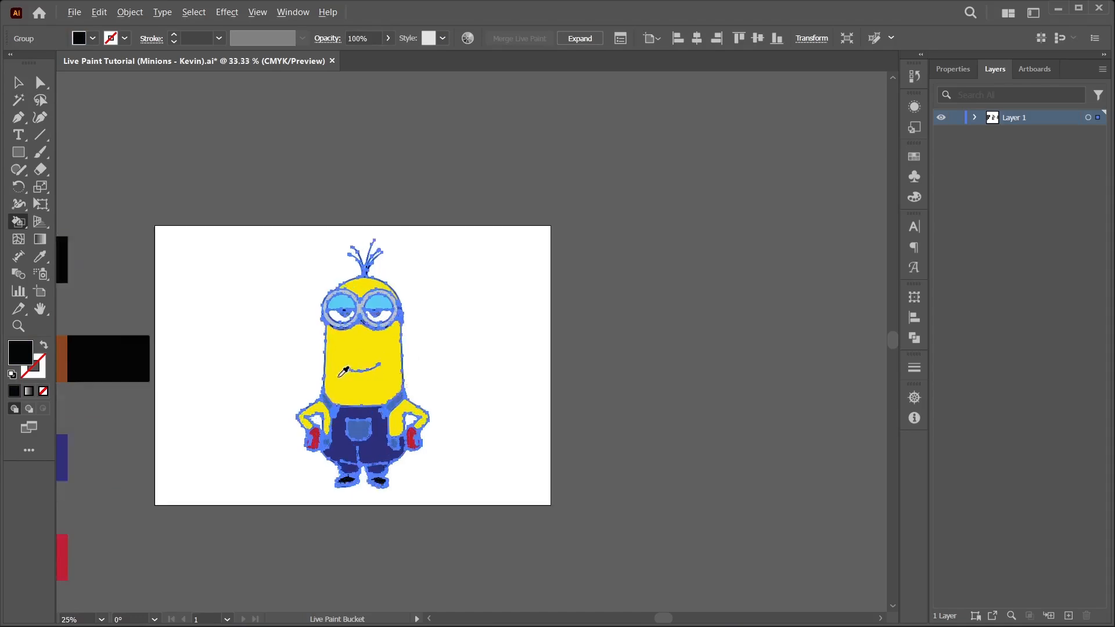
left_click(418, 357)
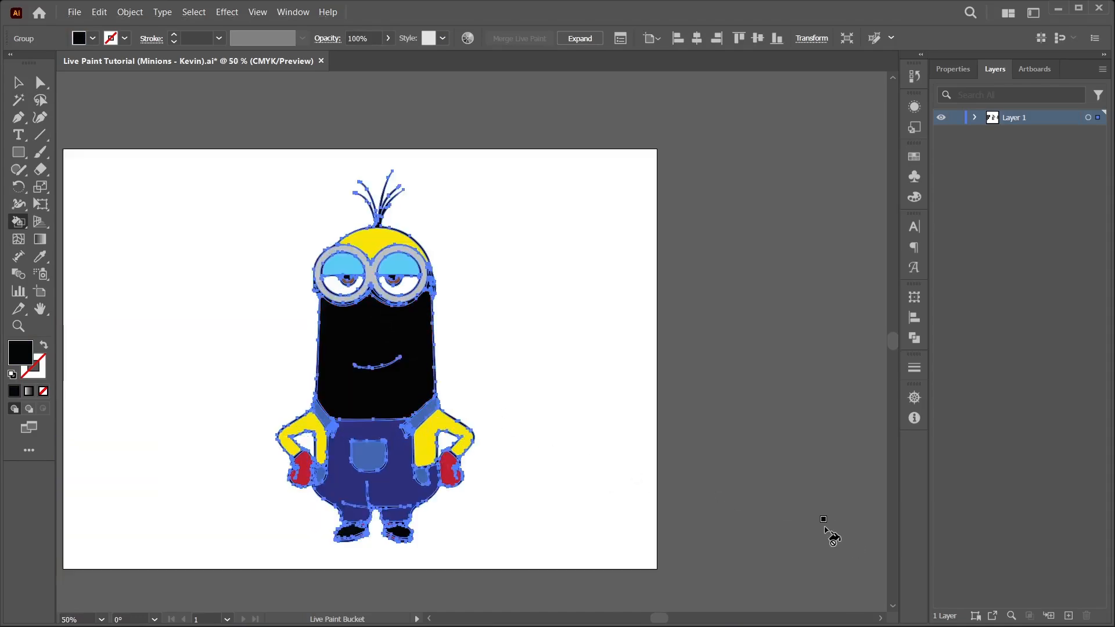
Undo the black body fill and deselect the Minion artwork.
key("ctrl+z")
key("v")
left_click(595, 391)
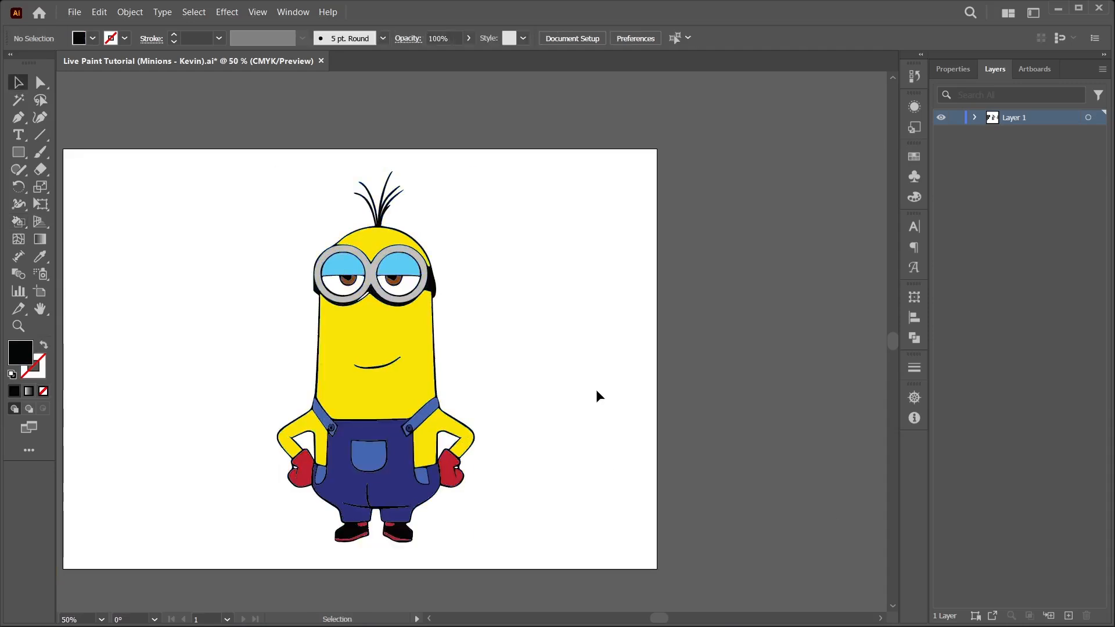